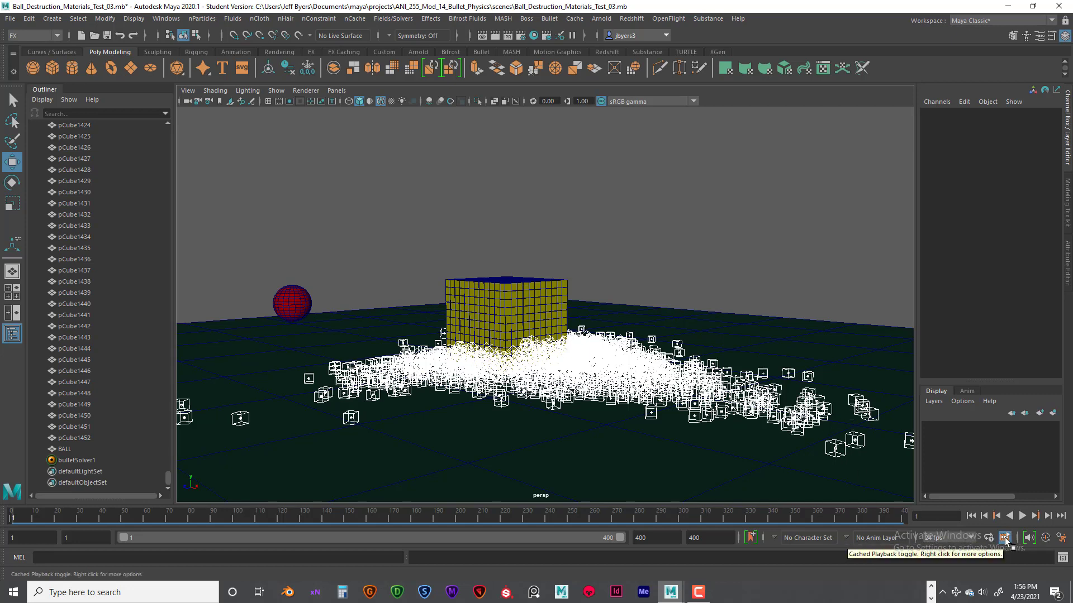
Flush the playback cache, enable cached playback and flush the cache again to clear the leftover cube wireframes
right_click(1005, 540)
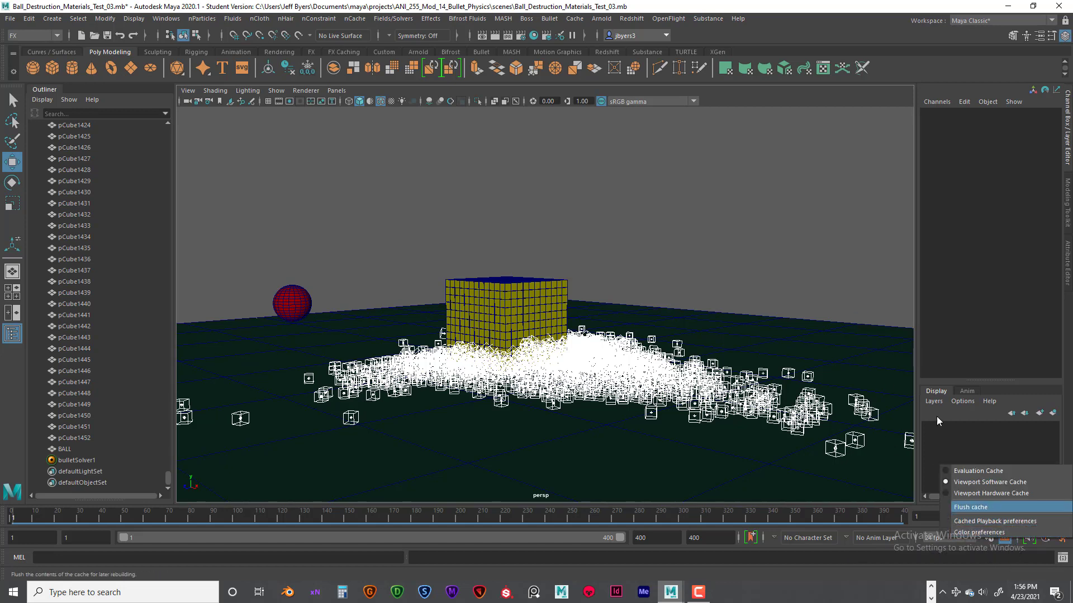
left_click(972, 506)
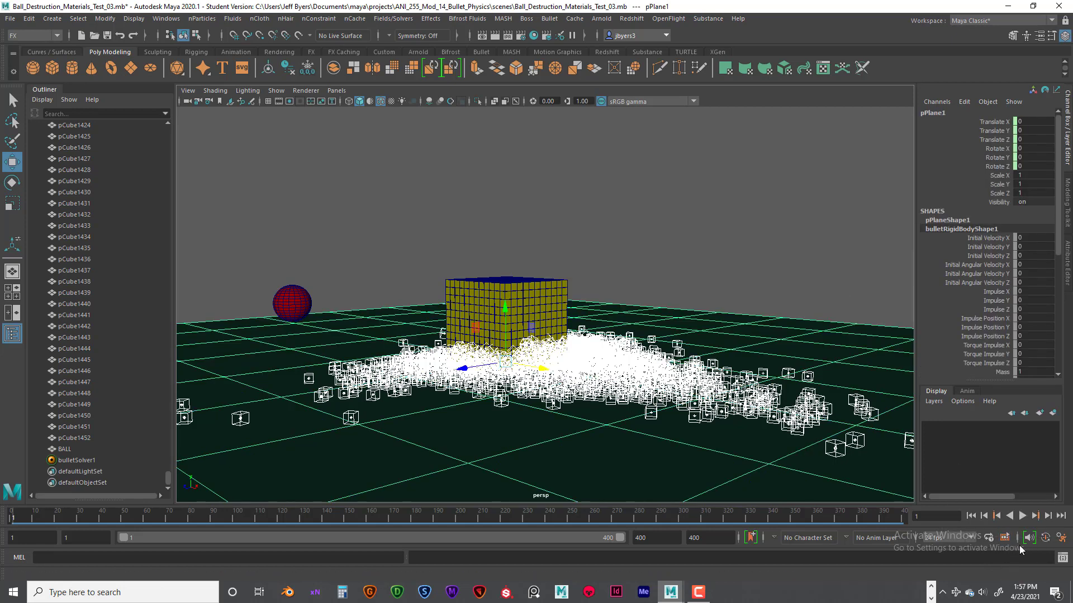
left_click(1004, 538)
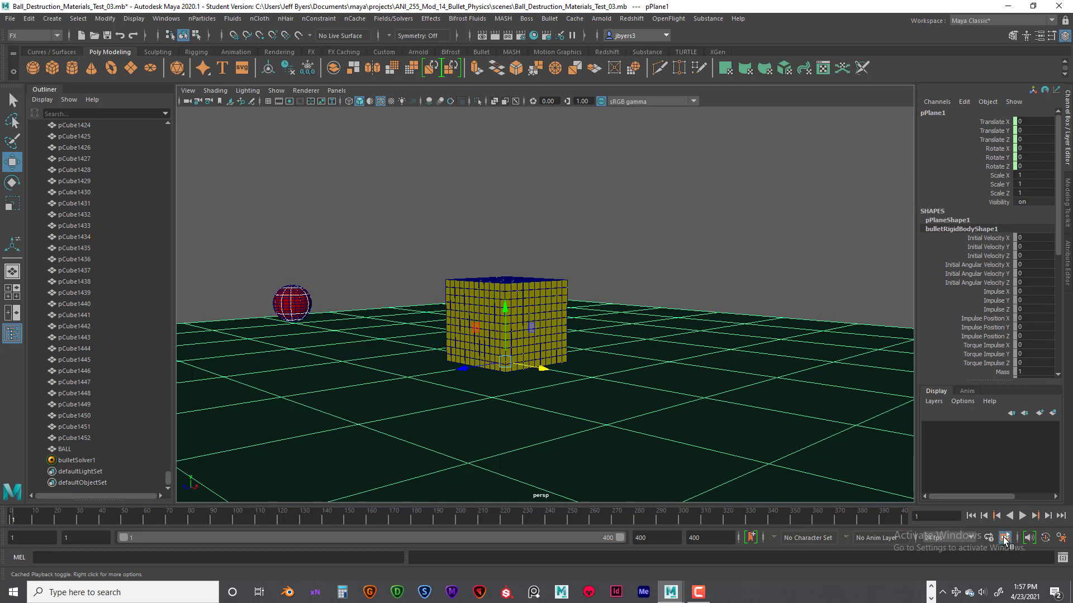
right_click(1006, 537)
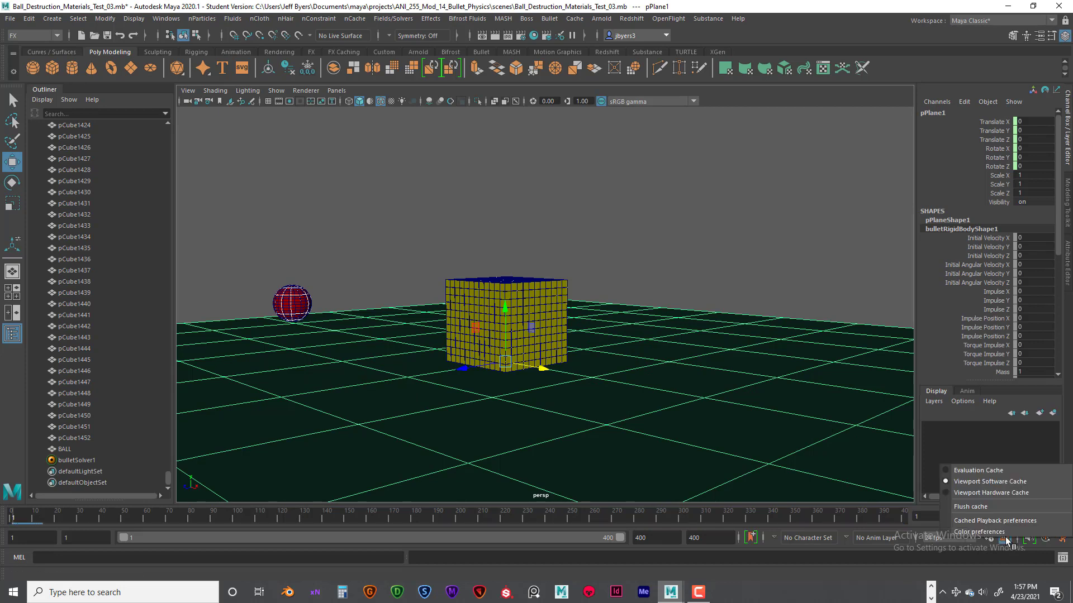
left_click(999, 510)
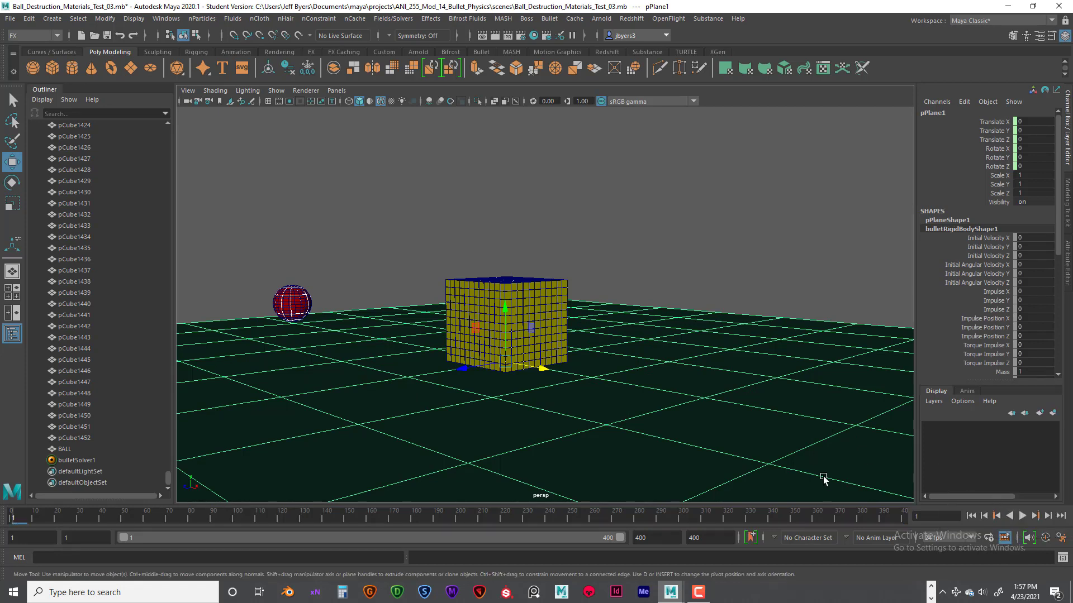
Choose Viewport Software Cache as the caching mode, turn off cached playback and clear the selection
right_click(1005, 537)
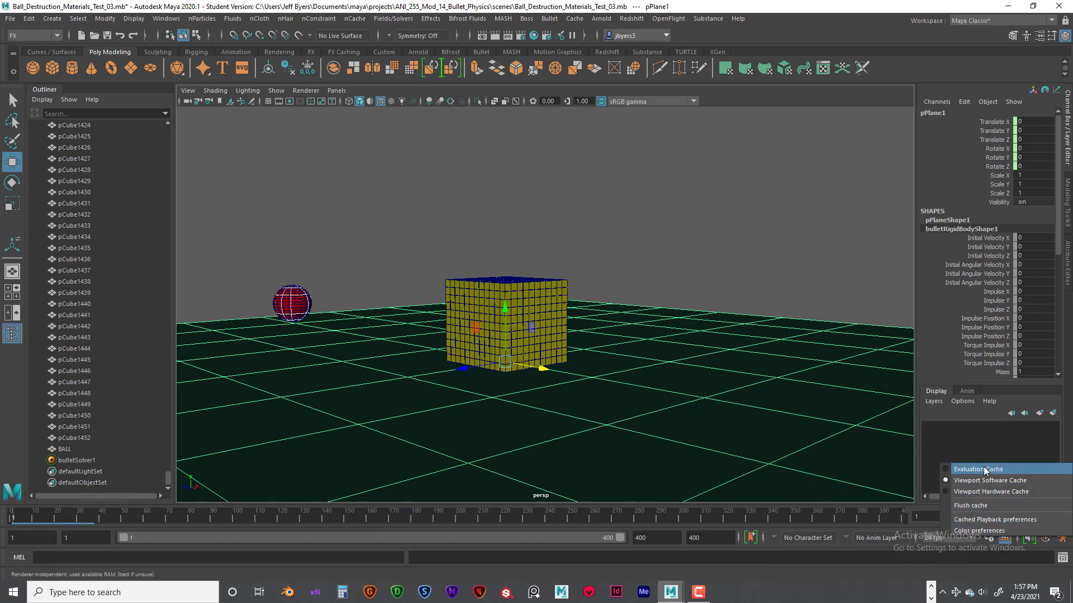
left_click(960, 480)
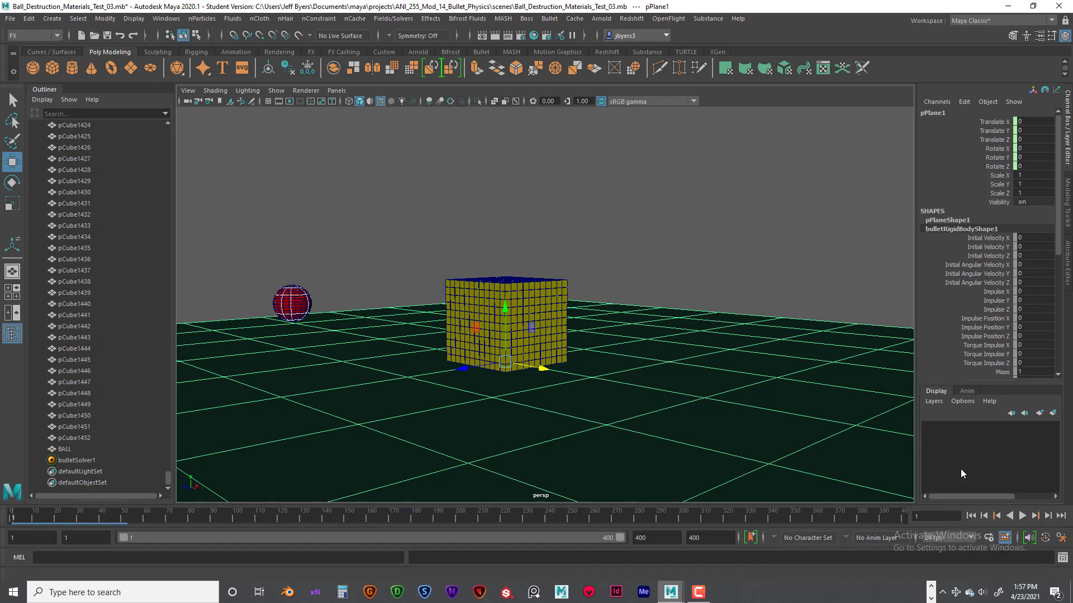
left_click(839, 268)
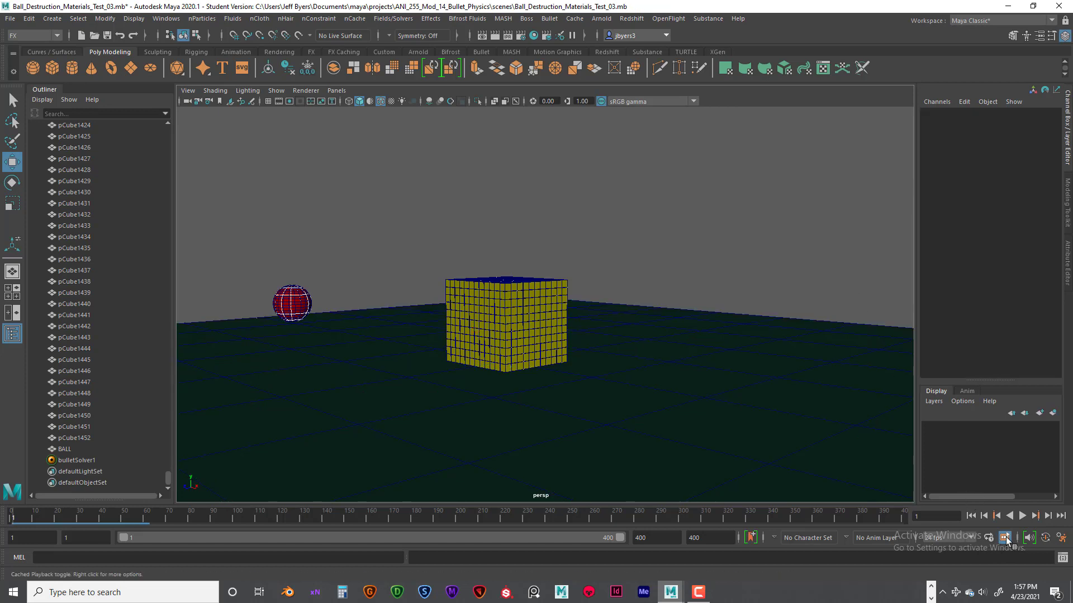
key("ctrl+z")
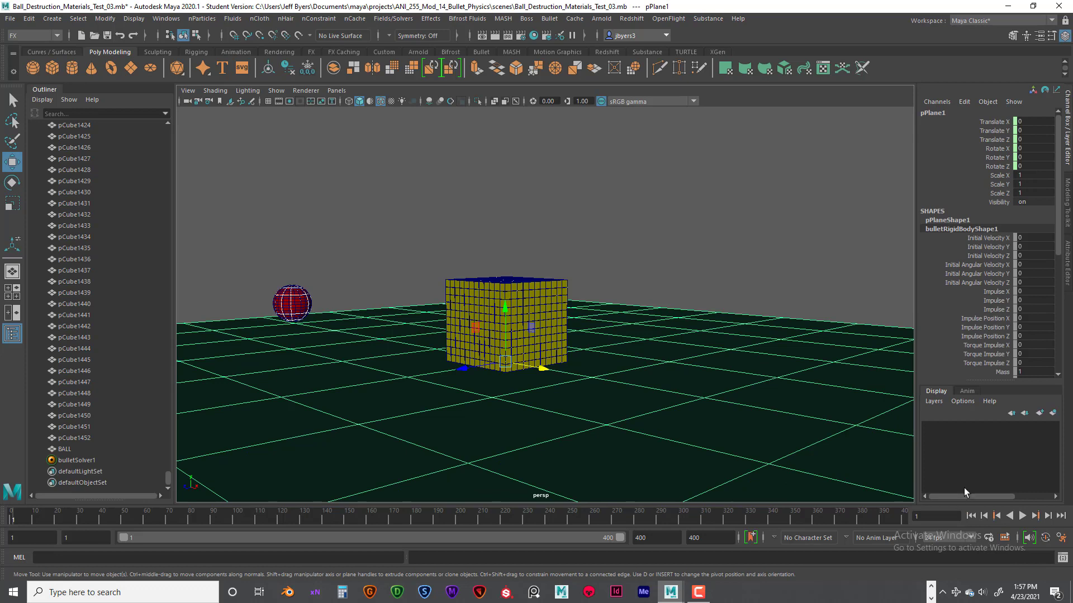
left_click(737, 410)
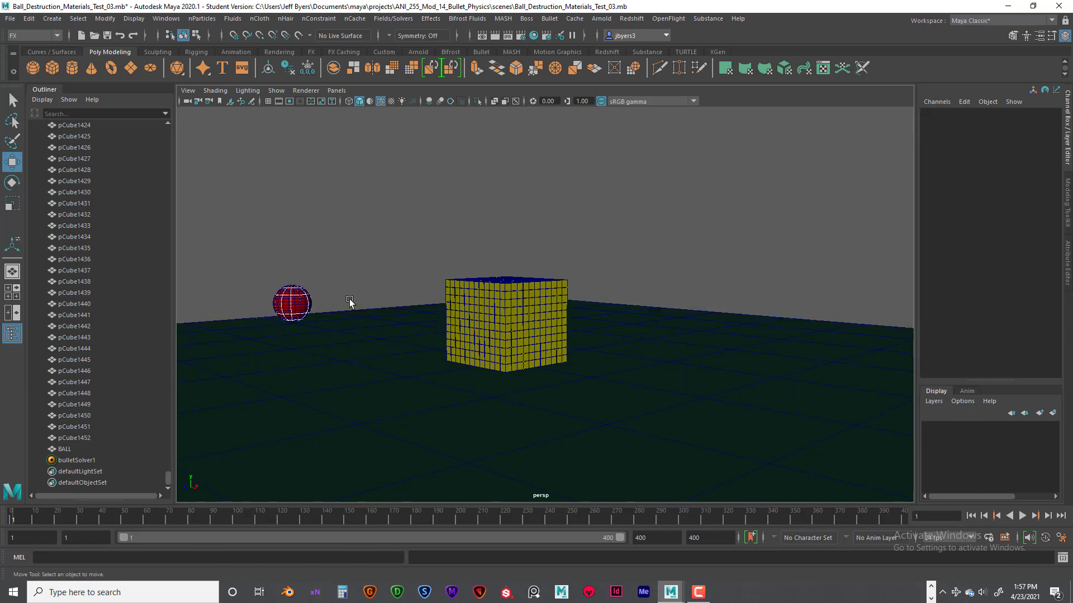
left_click(75, 460)
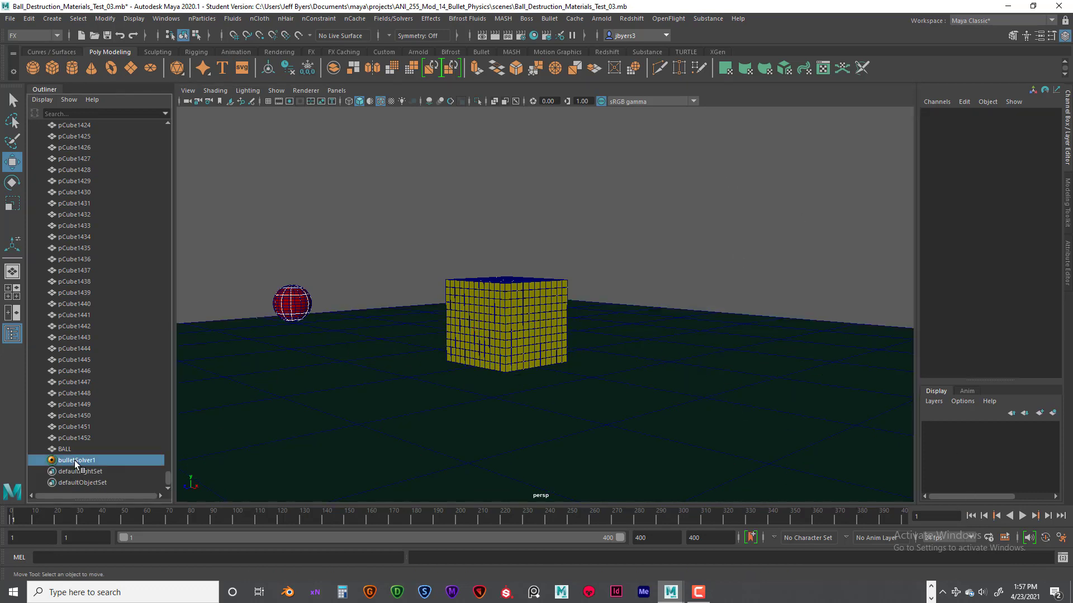
left_click(684, 346)
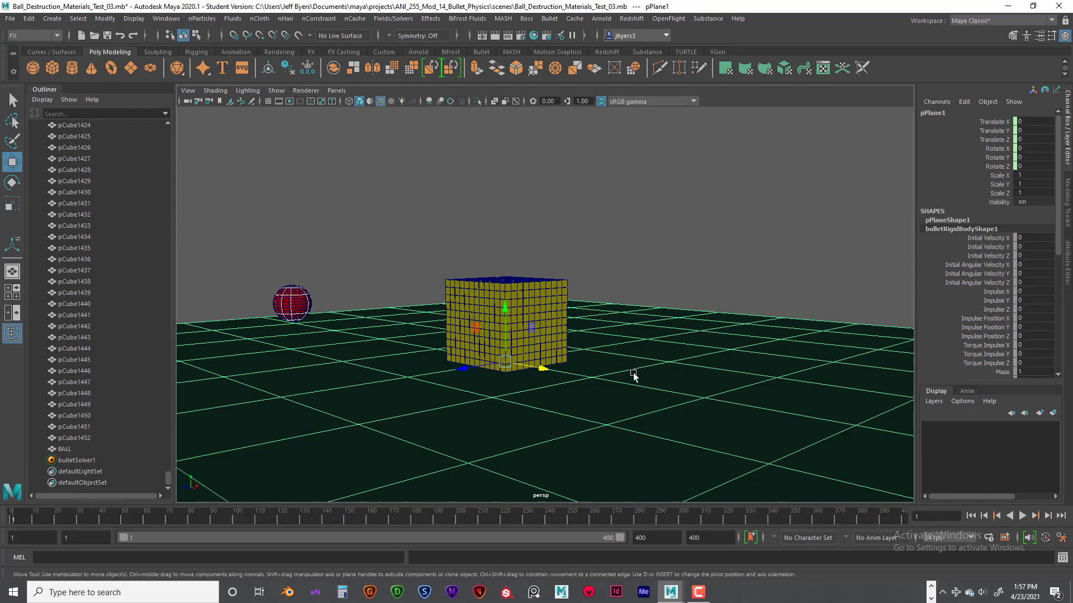
middle_click_drag(633, 376, 668, 371, "alt")
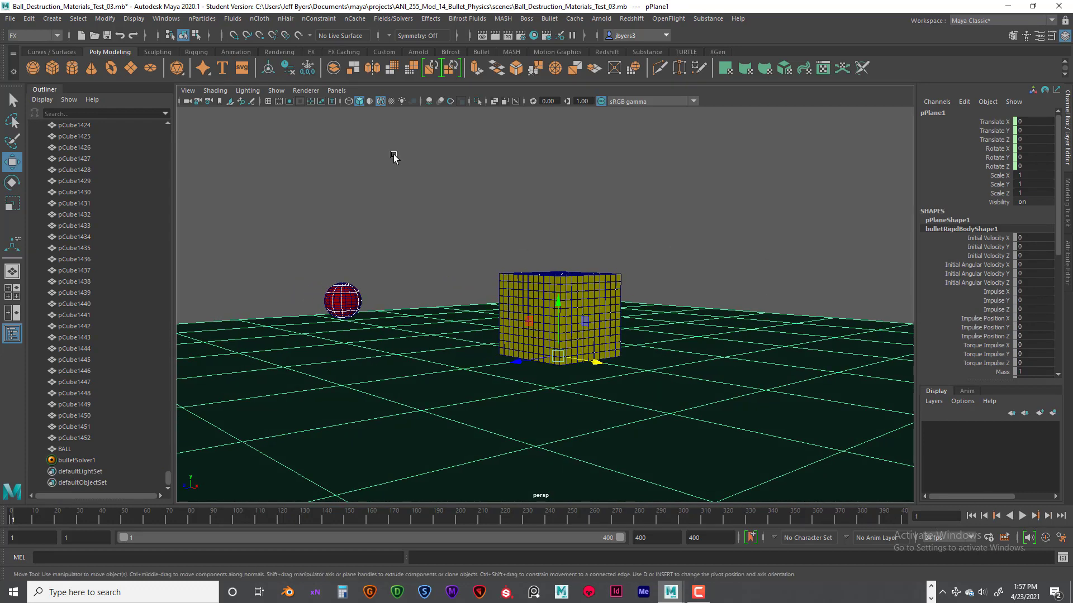
Set the render image size preset to HD_1080, check the Arnold sampling values and close the render settings
left_click(523, 35)
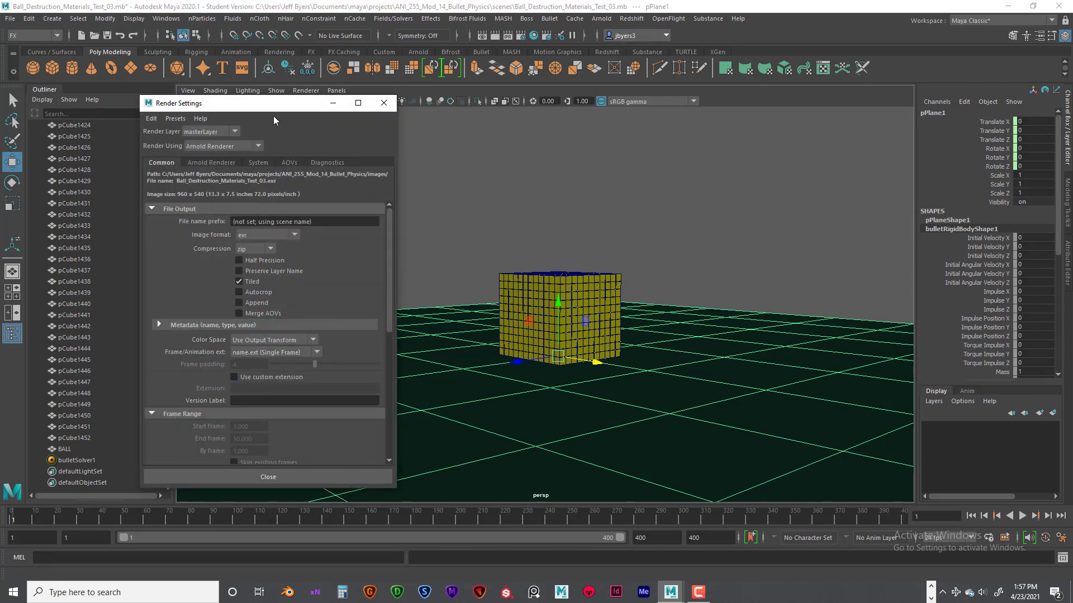
left_click_drag(274, 105, 332, 105)
left_click_drag(452, 306, 453, 448)
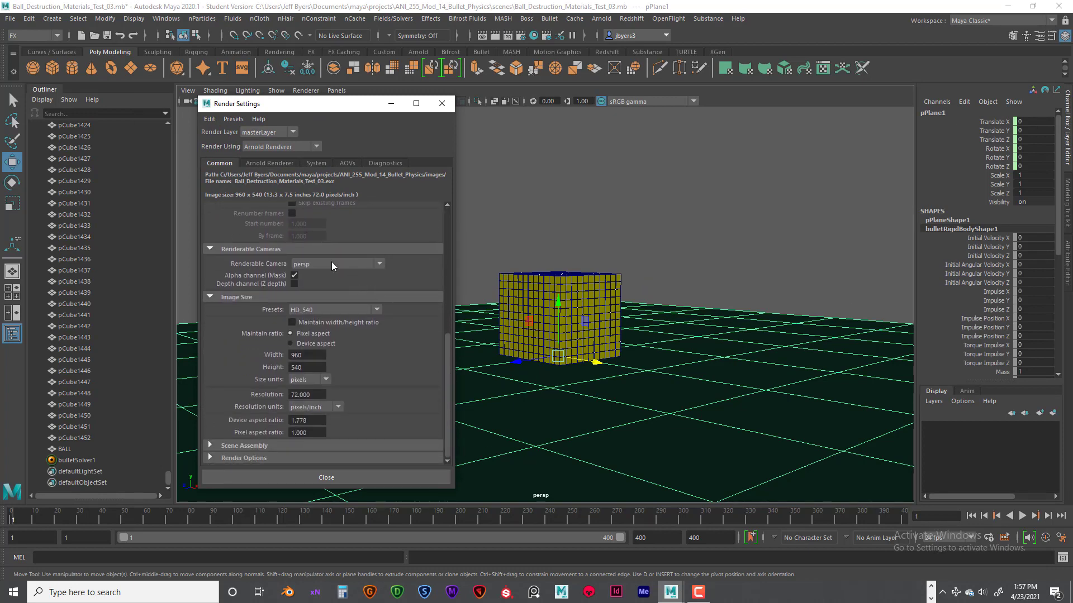
left_click(373, 310)
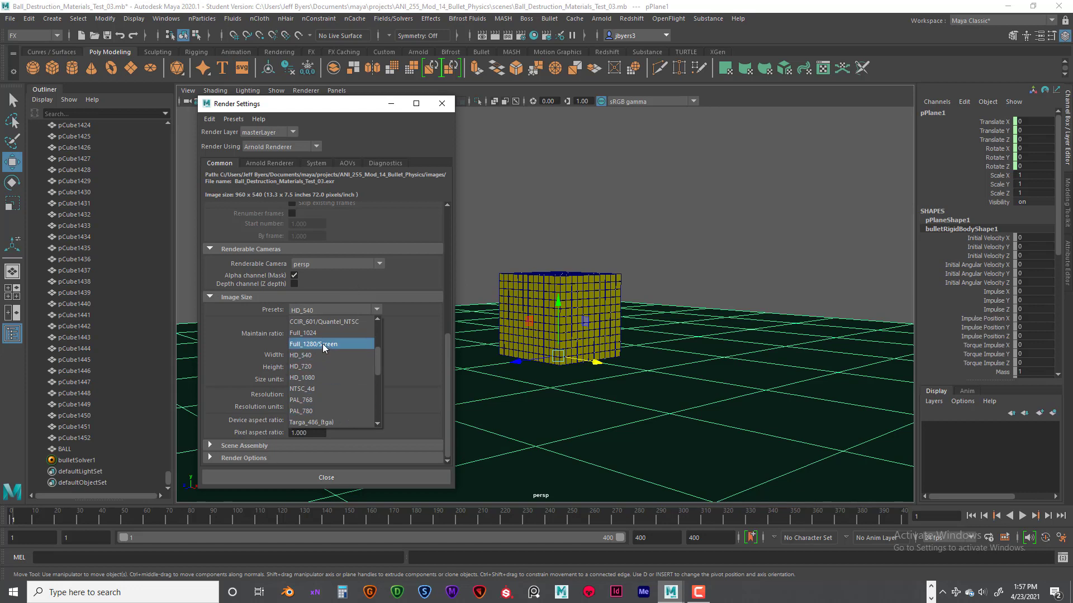
left_click(320, 377)
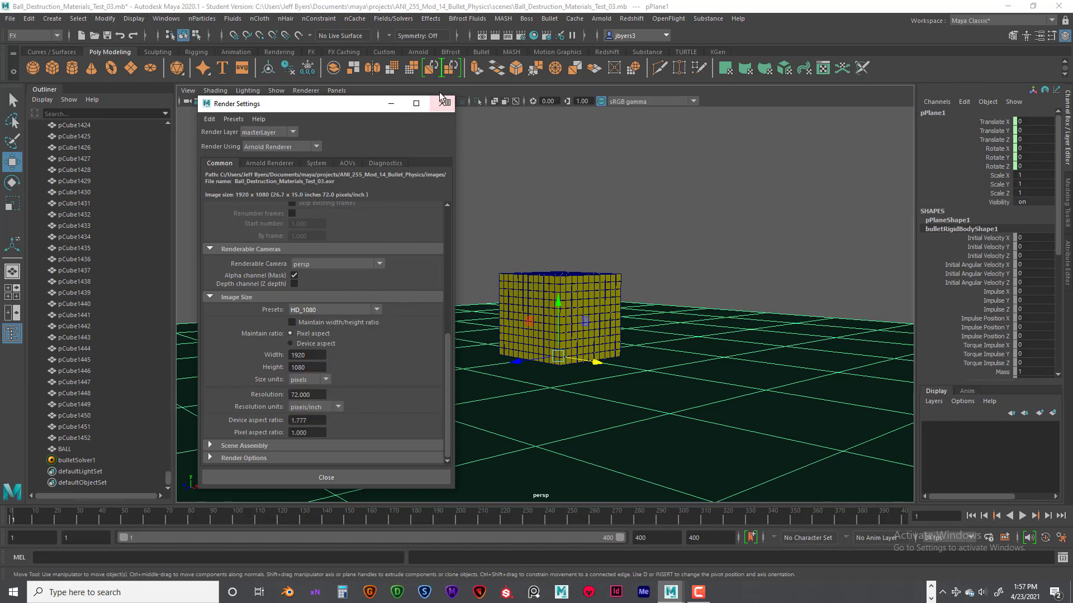
left_click(280, 163)
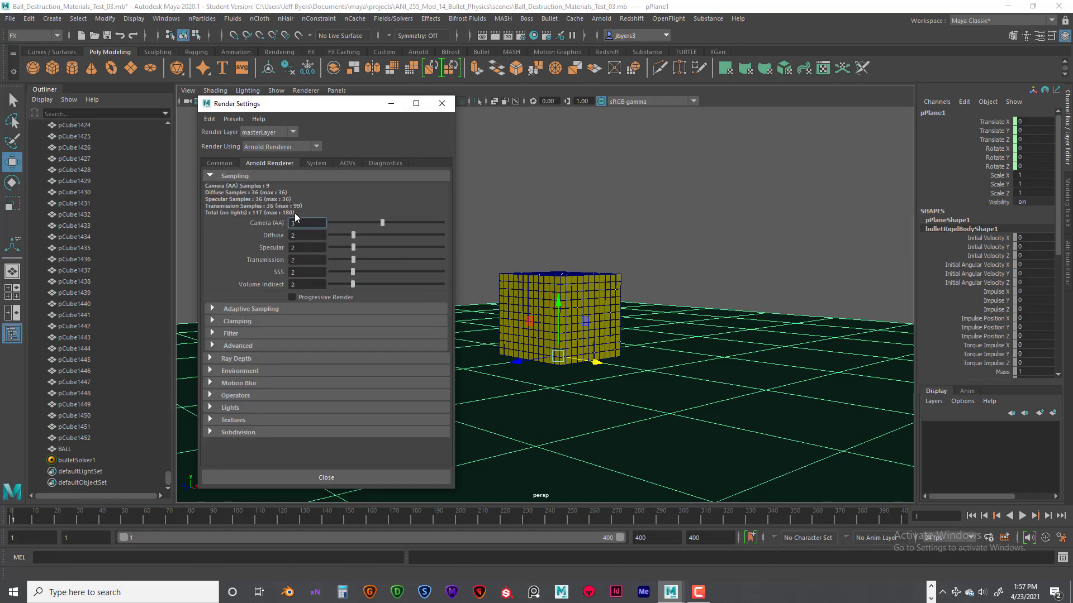
left_click(437, 106)
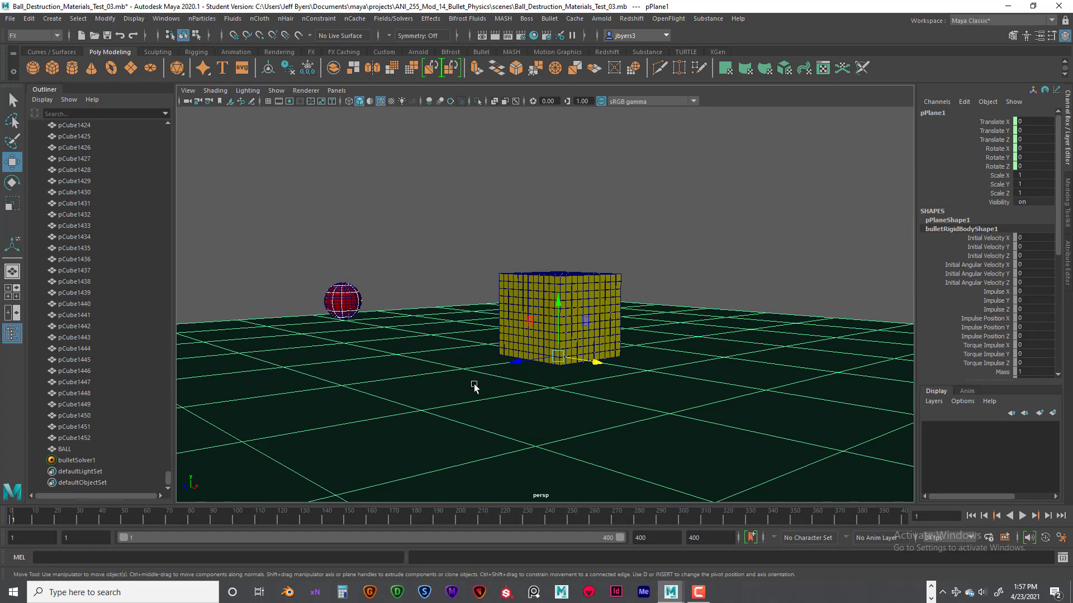
Play the ball destruction simulation with nothing selected, stop it and return to the first frame
middle_click_drag(592, 397, 547, 397, "alt")
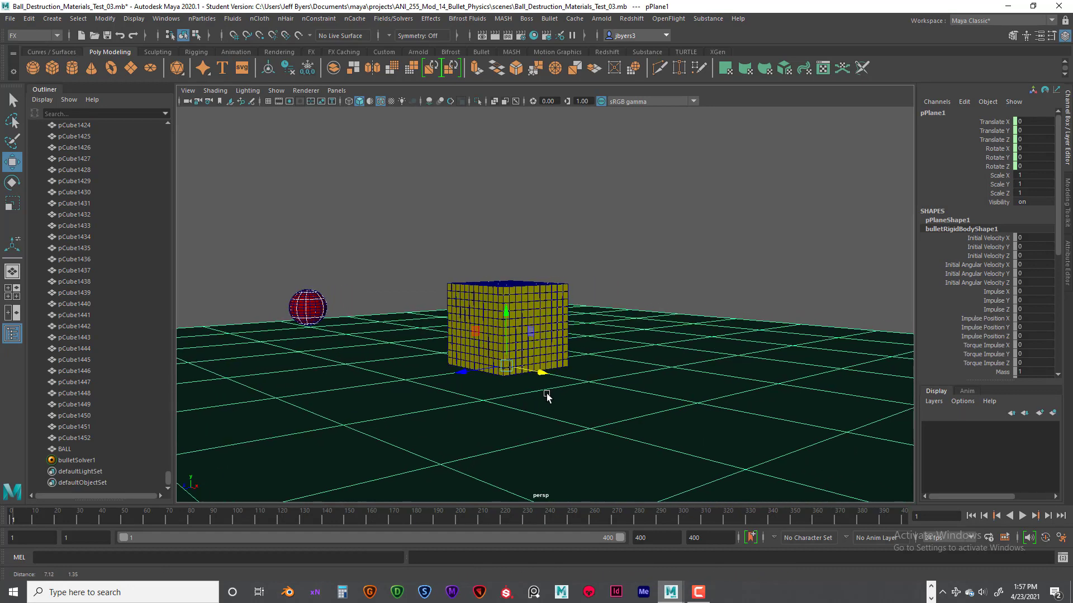
scroll(547, 397, "down", 5)
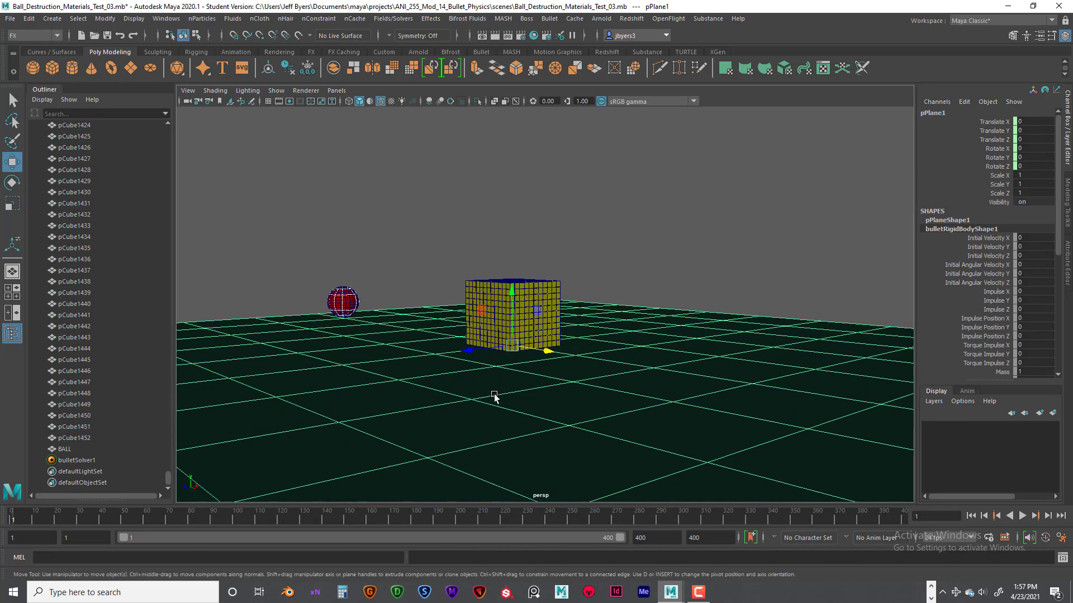
left_click_drag(495, 396, 536, 381, "alt")
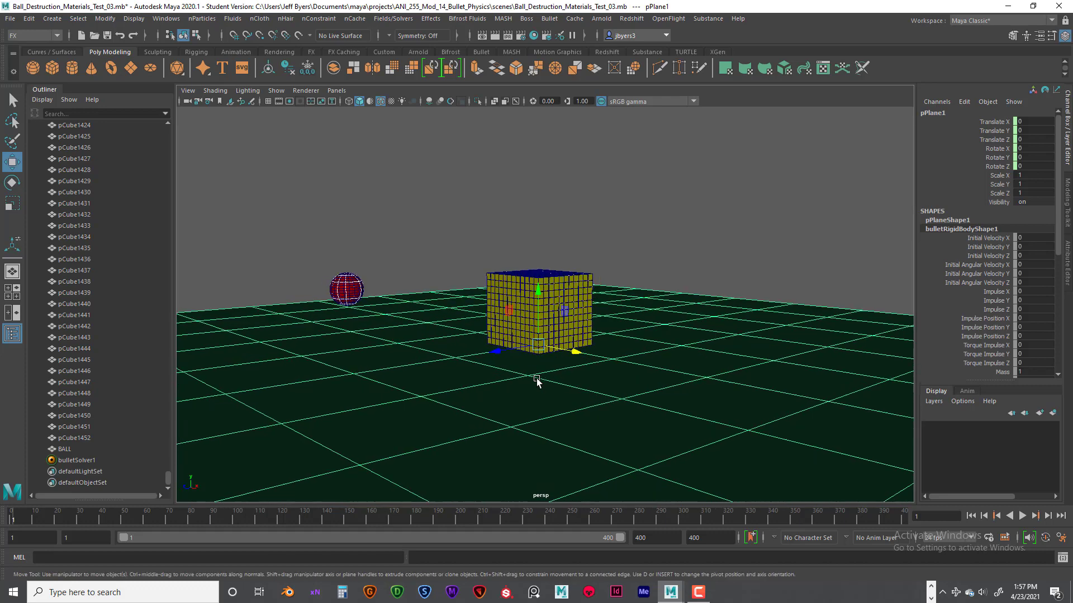
scroll(537, 380, "up", 1)
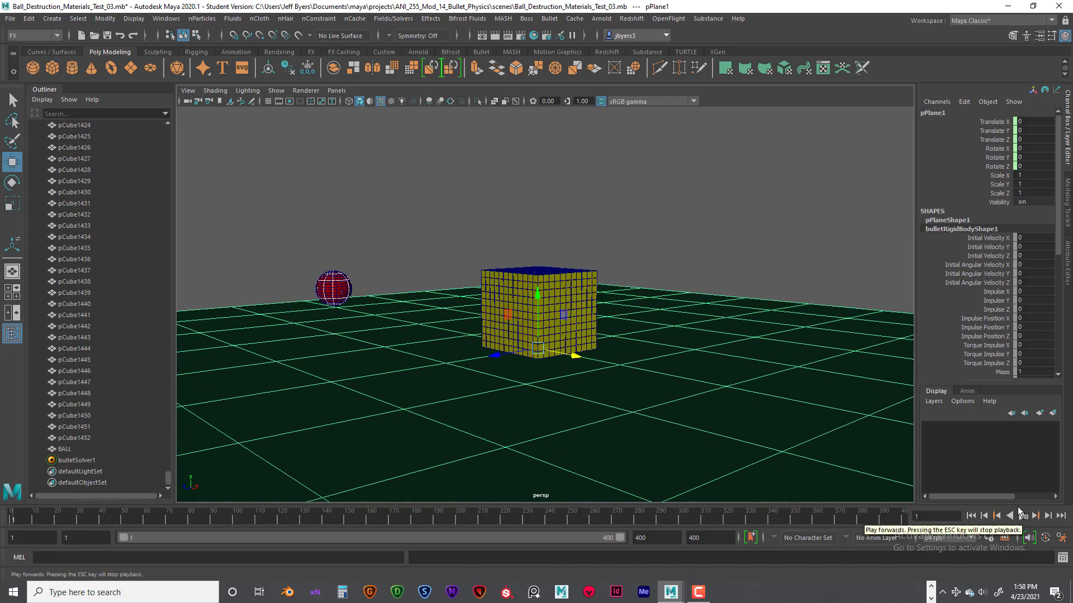
left_click(761, 230)
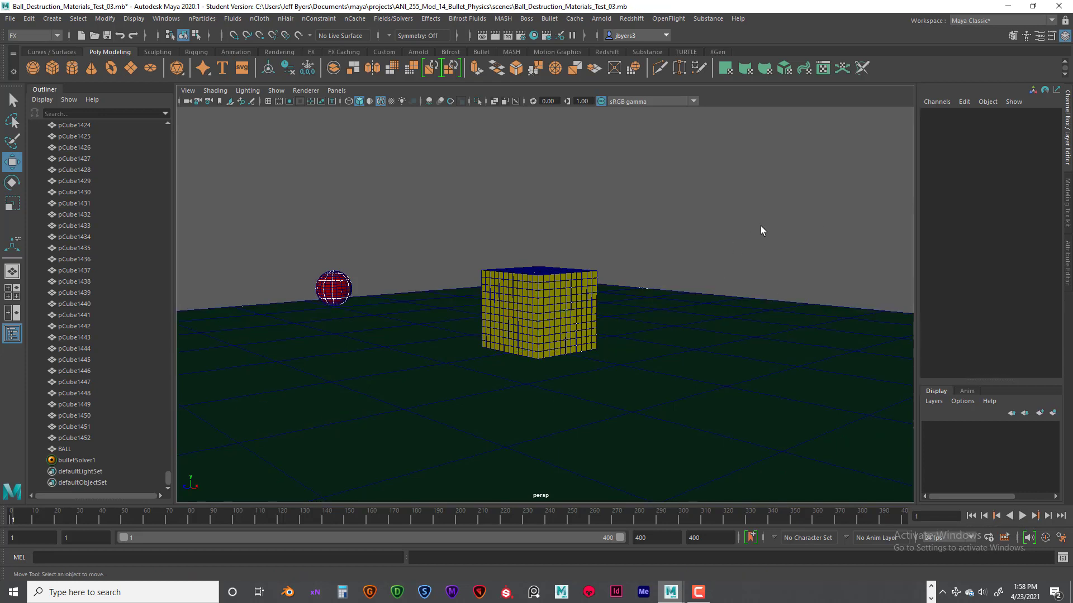
left_click(1023, 516)
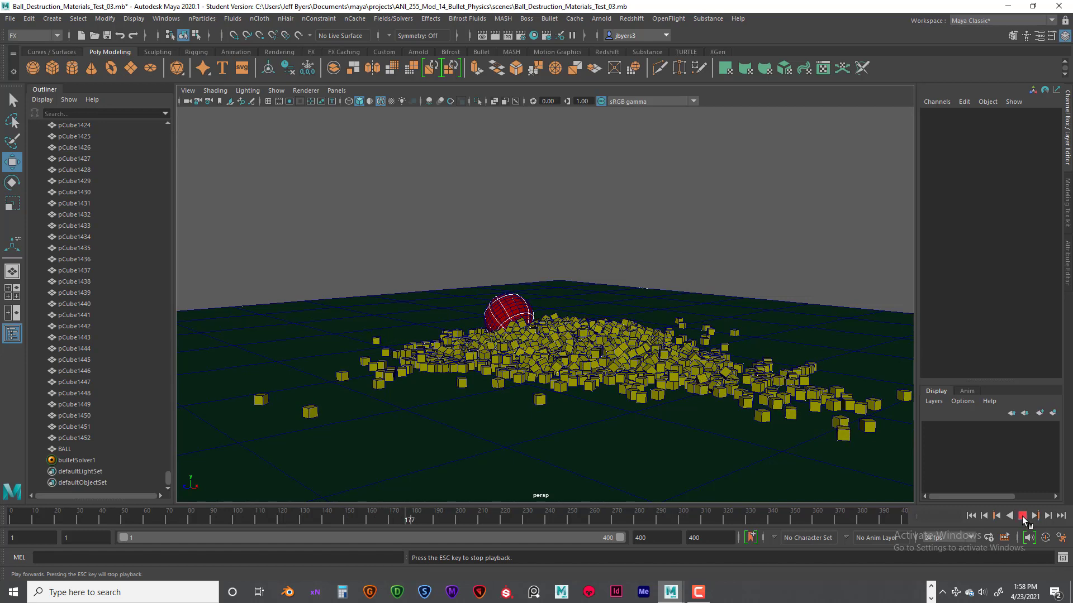
left_click(1021, 515)
left_click(971, 516)
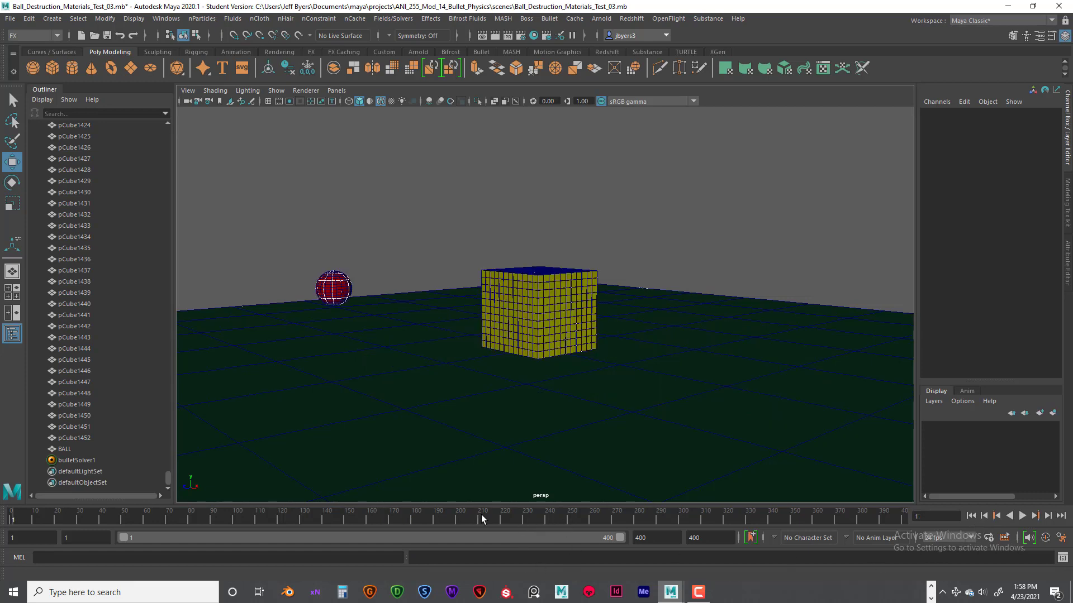
Hide all object types in the perspective view except polygons
left_click(274, 91)
left_click(286, 136)
left_click(276, 90)
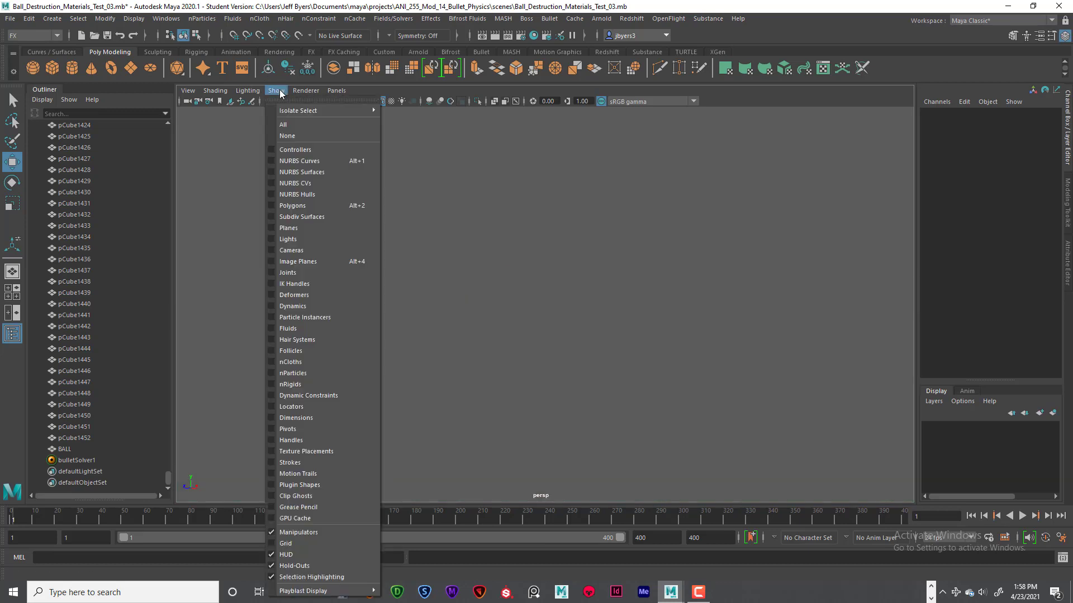
left_click(292, 206)
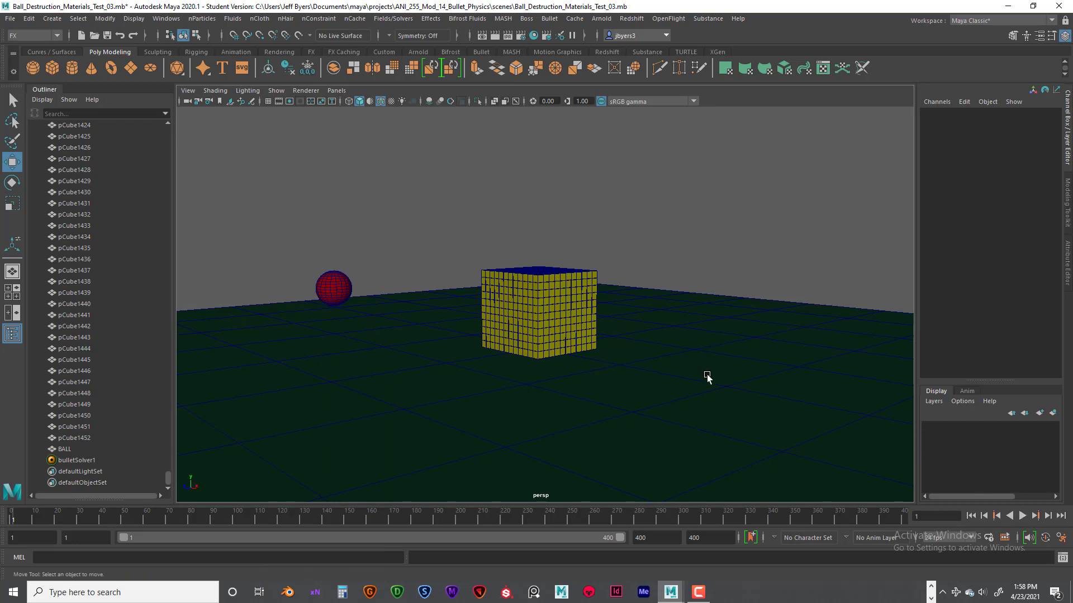
Open the playblast options and review the format, encoding, quality, display size and movie file settings
right_click(441, 521)
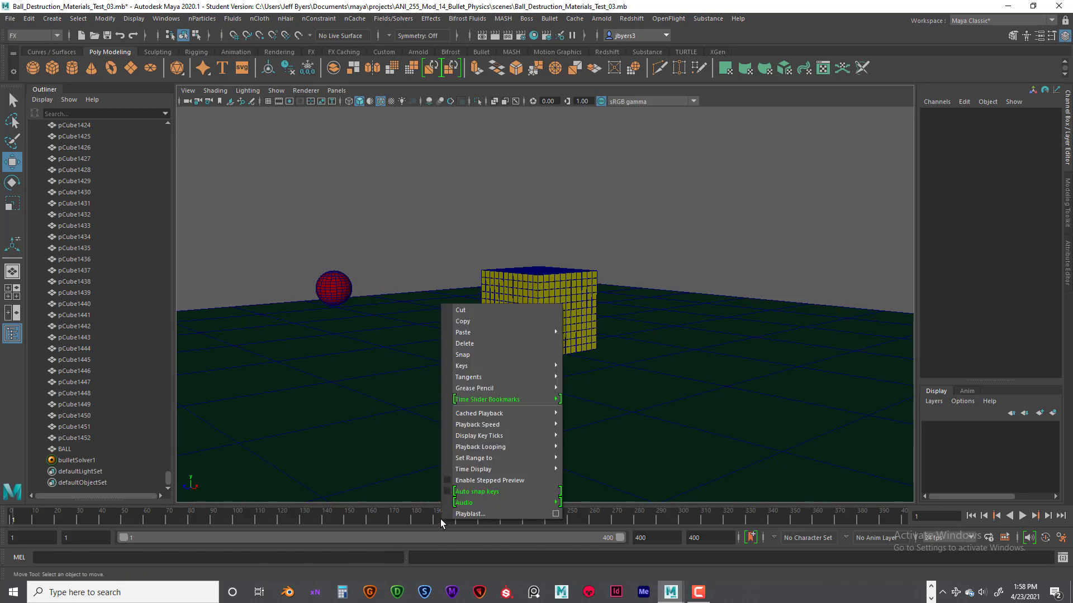
left_click(557, 515)
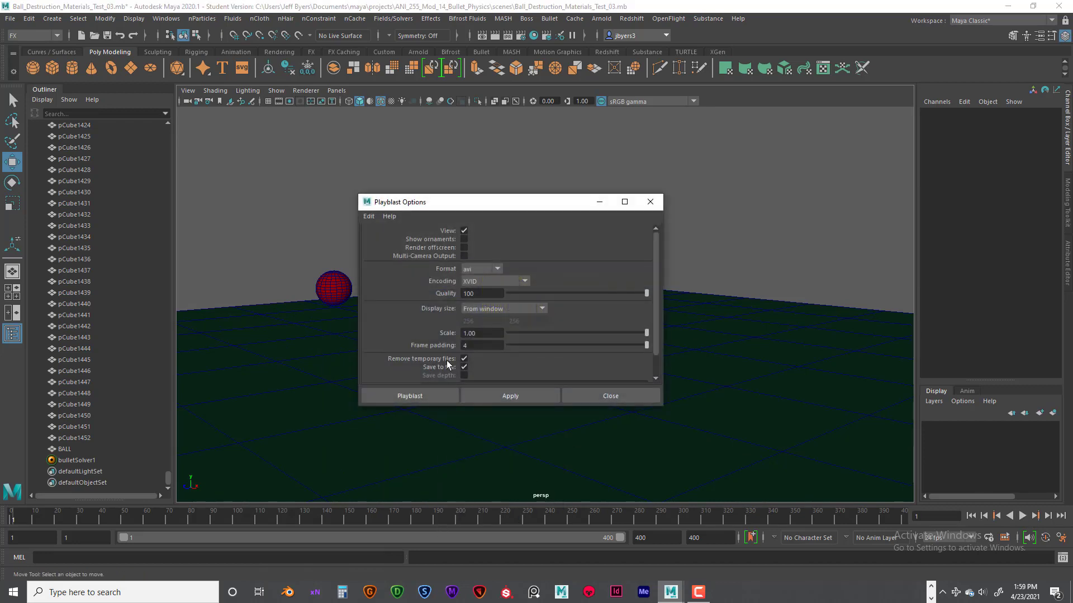
scroll(579, 340, "down", 2)
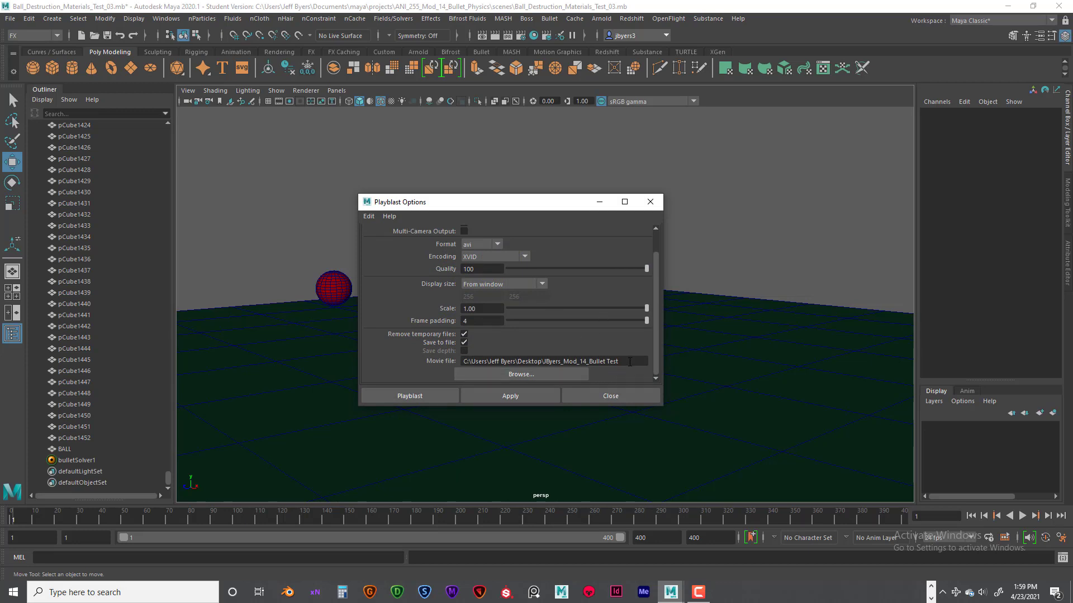
left_click_drag(629, 362, 545, 363)
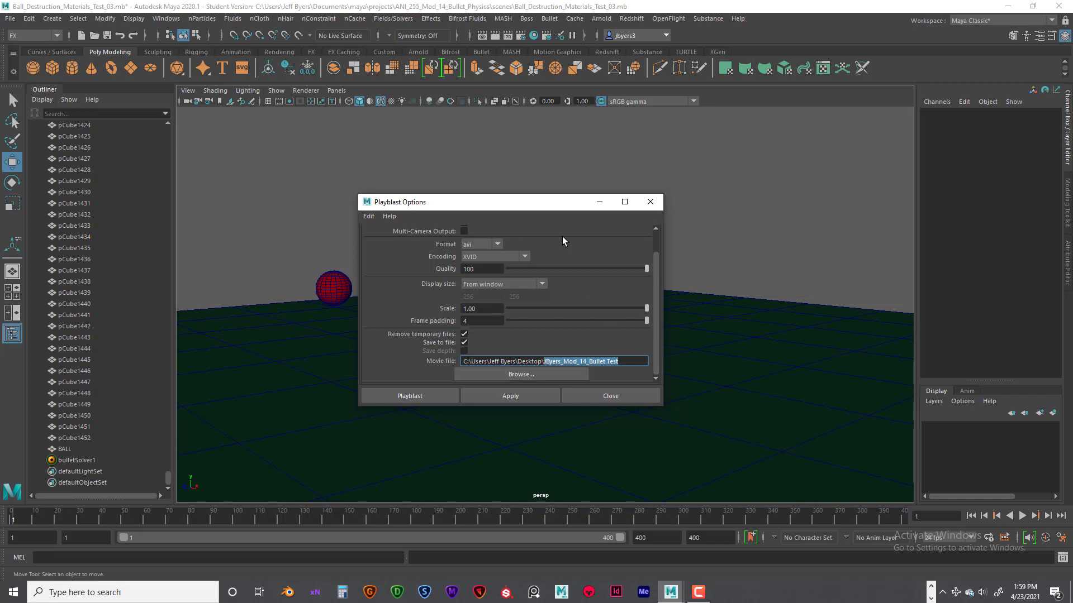
scroll(541, 251, "up", 1)
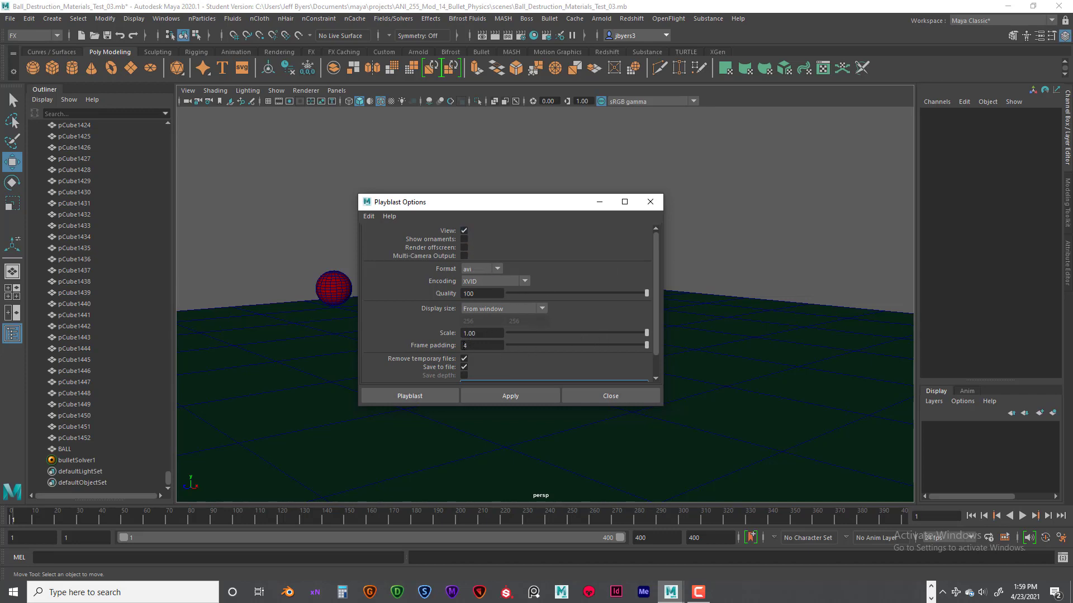
scroll(602, 360, "down", 1)
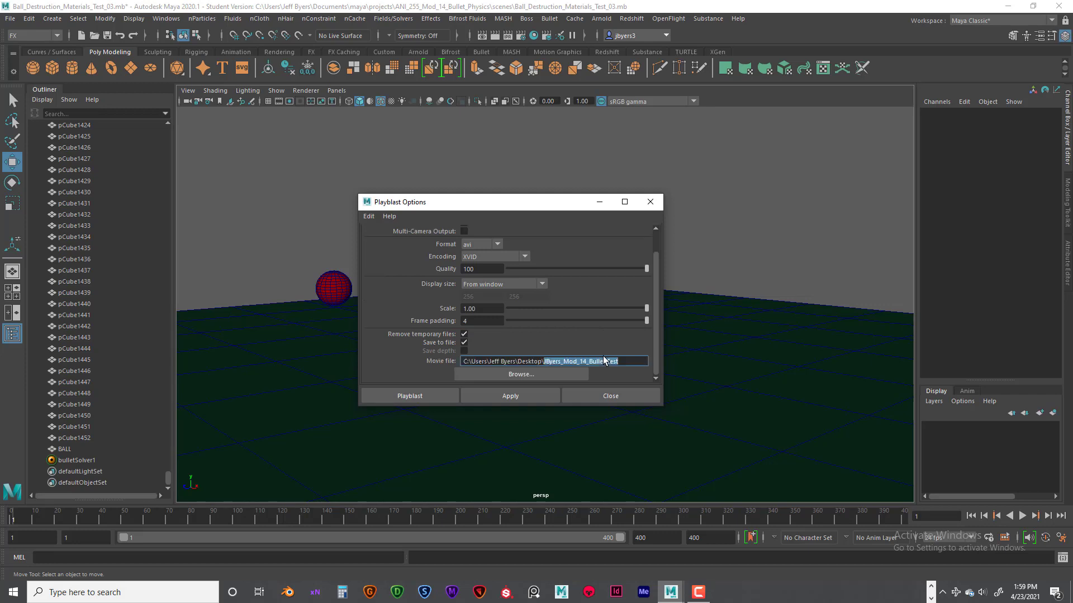
Set the playblast movie file to save on the Desktop, reusing the existing movie file name and replacing the previous file
left_click_drag(620, 361, 544, 361)
key("ctrl+c")
left_click(520, 375)
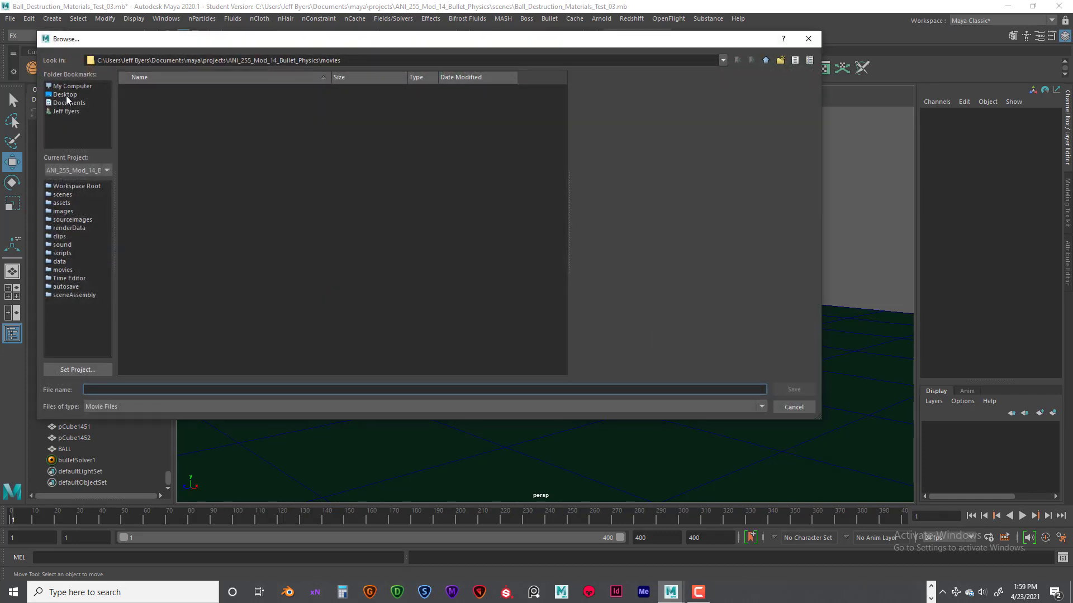
left_click(66, 96)
left_click(125, 389)
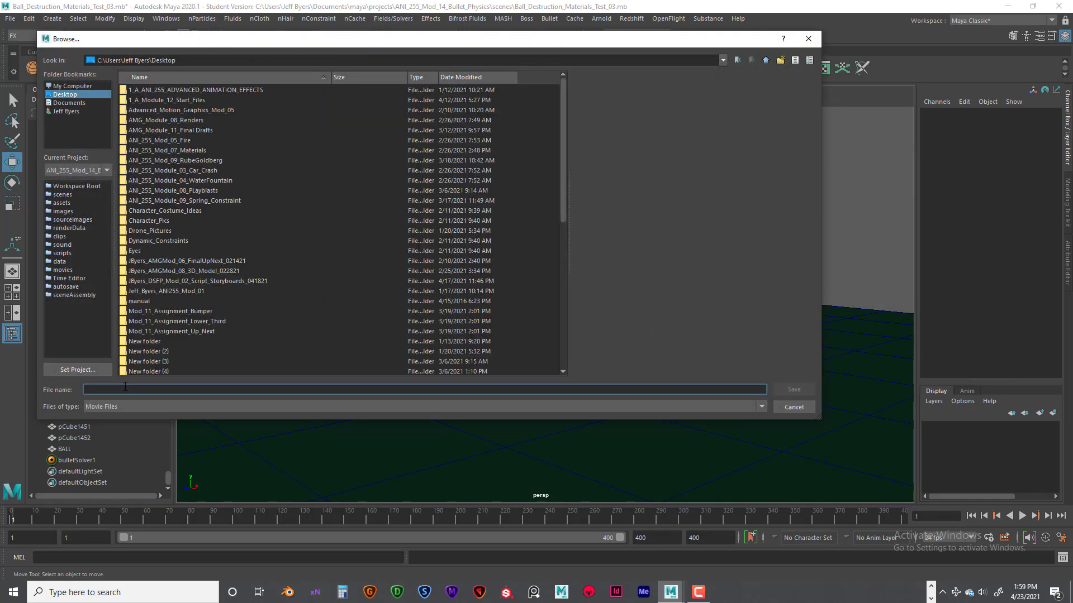
type("v")
key("ctrl+v")
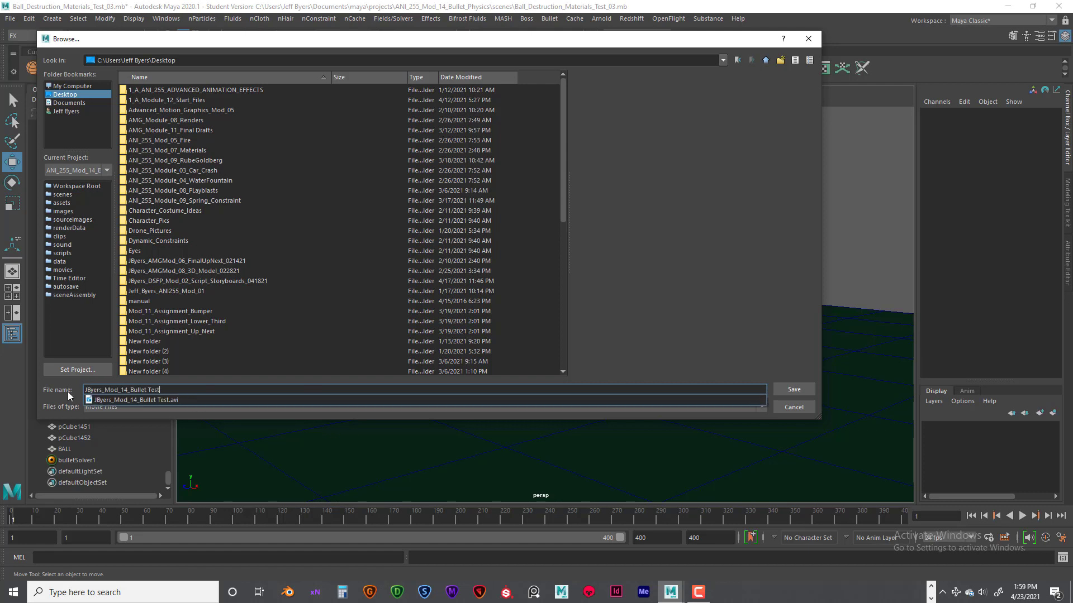
left_click(799, 391)
left_click(406, 245)
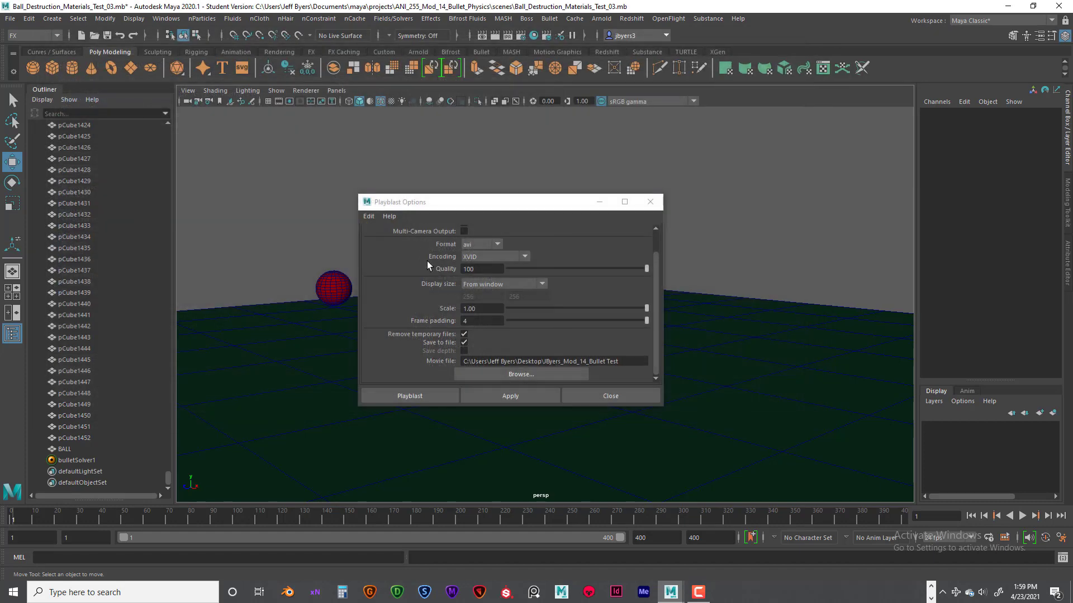
Review the playblast settings and the available encodings, keeping XVID
scroll(560, 327, "up", 2)
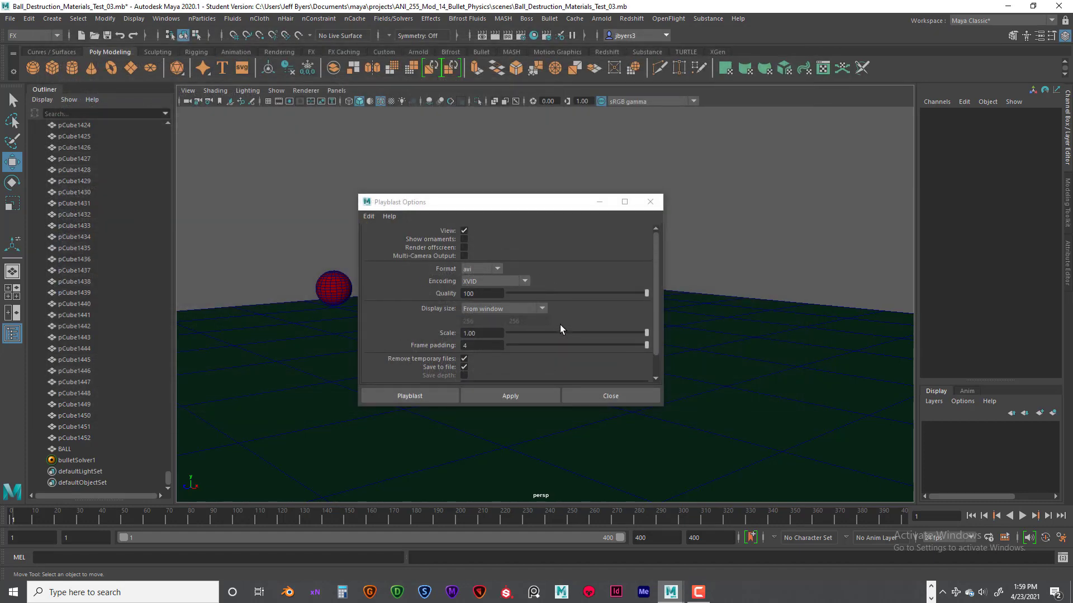
scroll(561, 329, "down", 2)
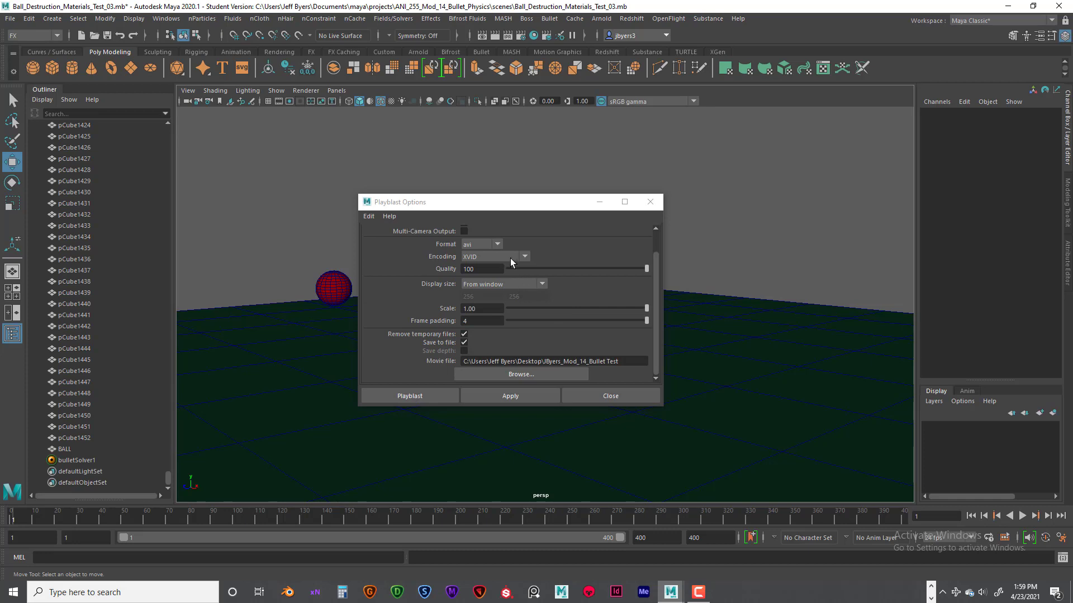
left_click(524, 257)
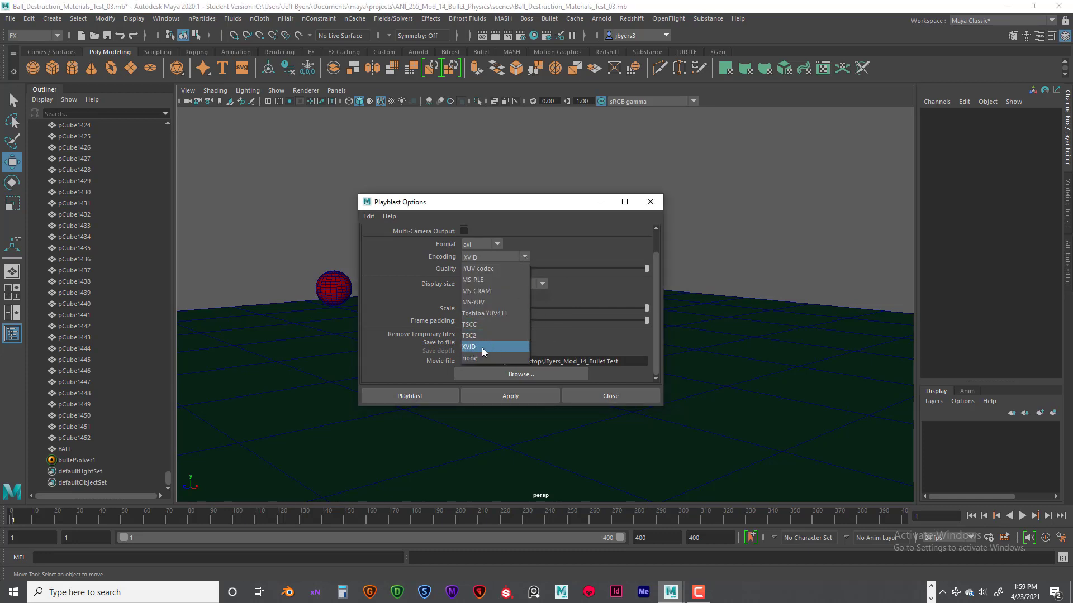
left_click(587, 234)
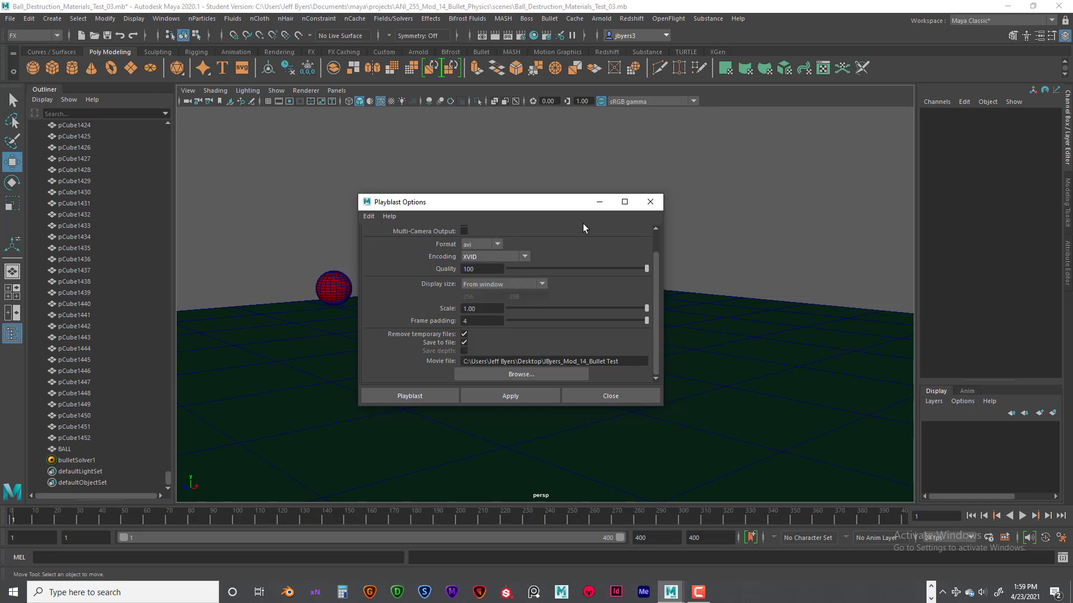
left_click_drag(569, 205, 528, 188)
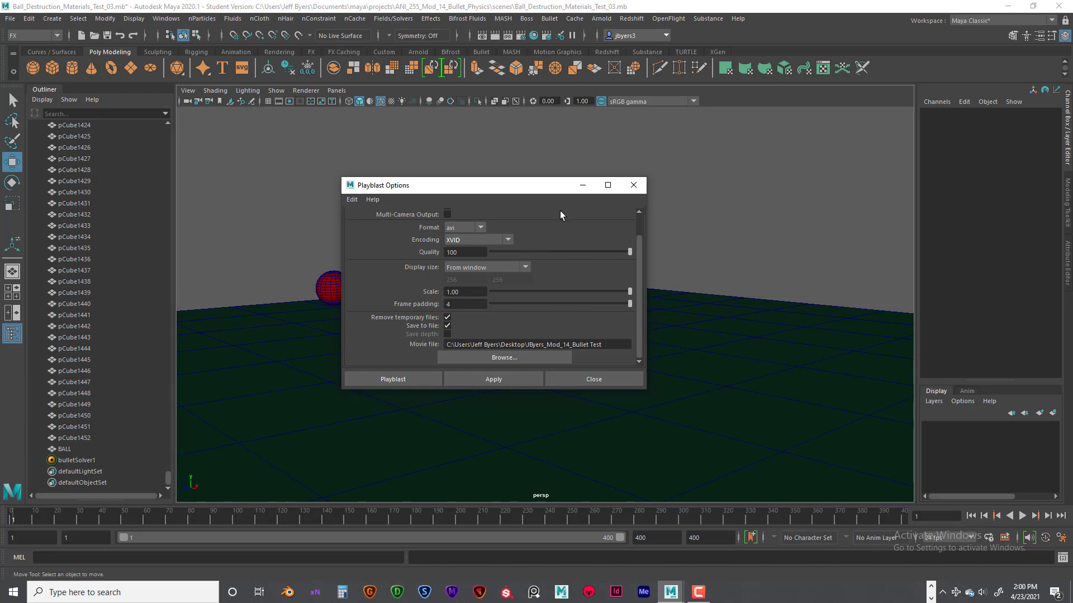
left_click_drag(550, 186, 512, 168)
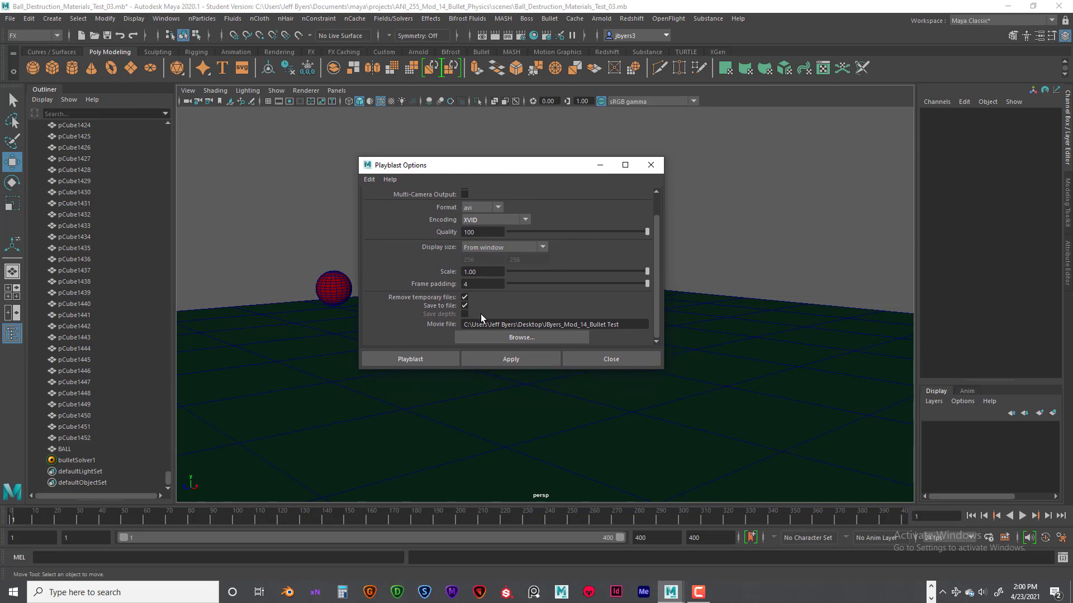
Create the playblast, watch the resulting movie in the player and close it
left_click(434, 359)
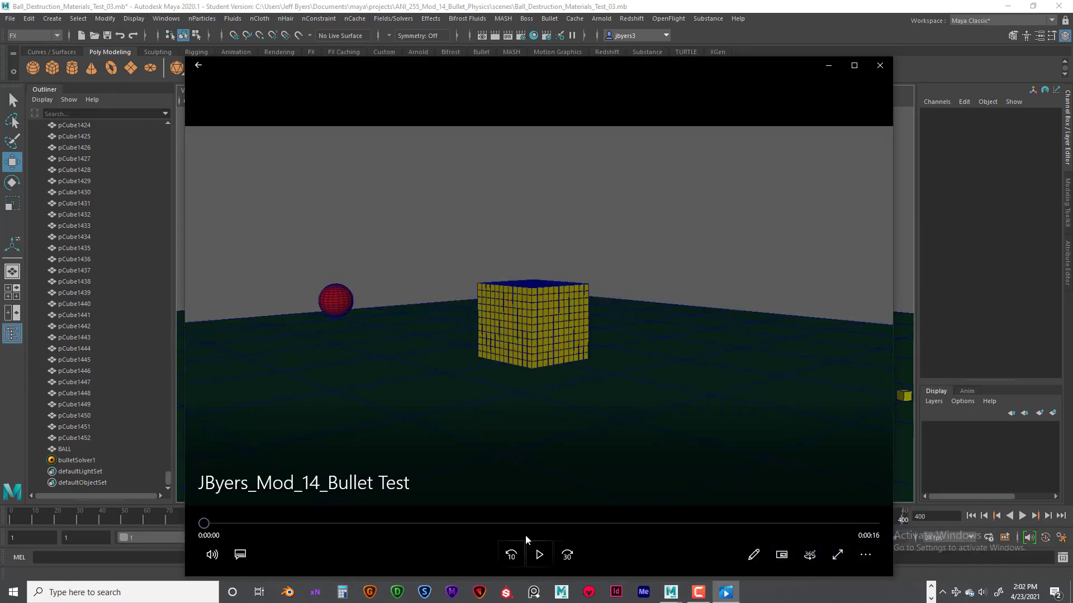
left_click(538, 553)
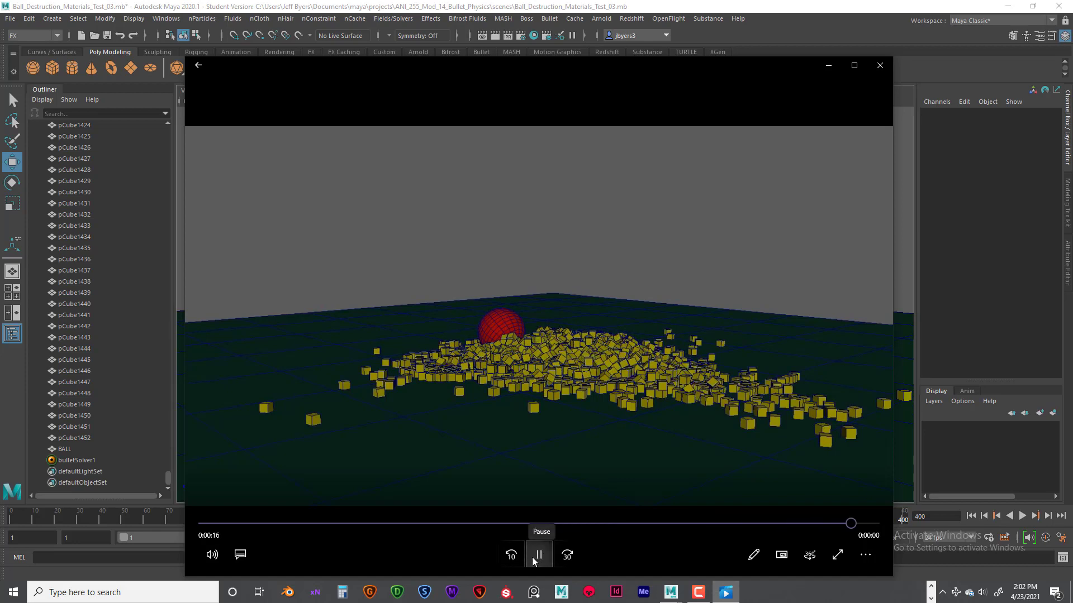
left_click(879, 65)
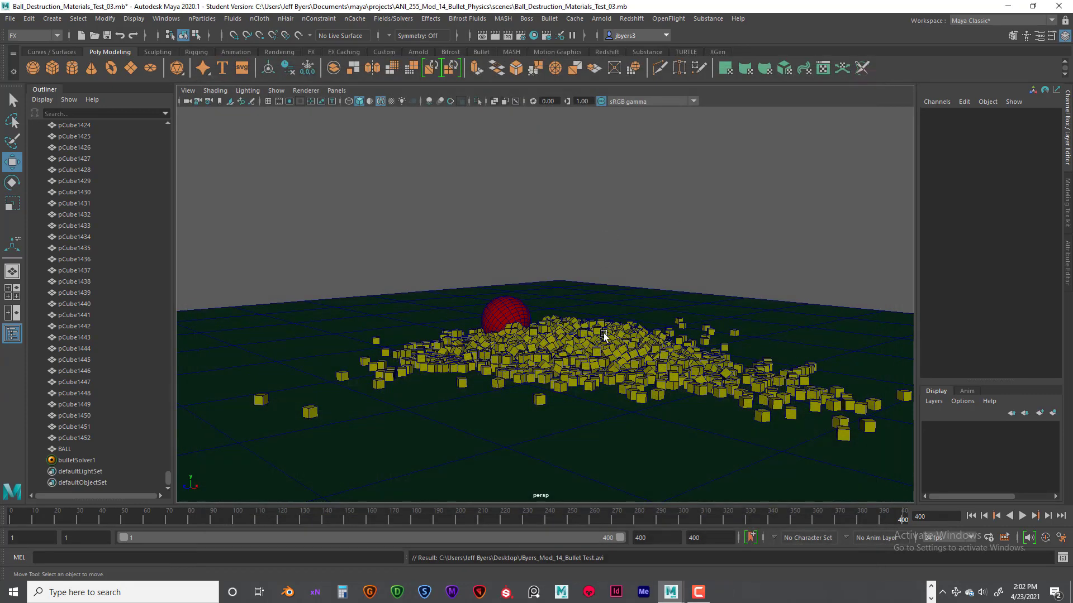
Play the ball destruction simulation and stop it at frame 58
left_click(1022, 515)
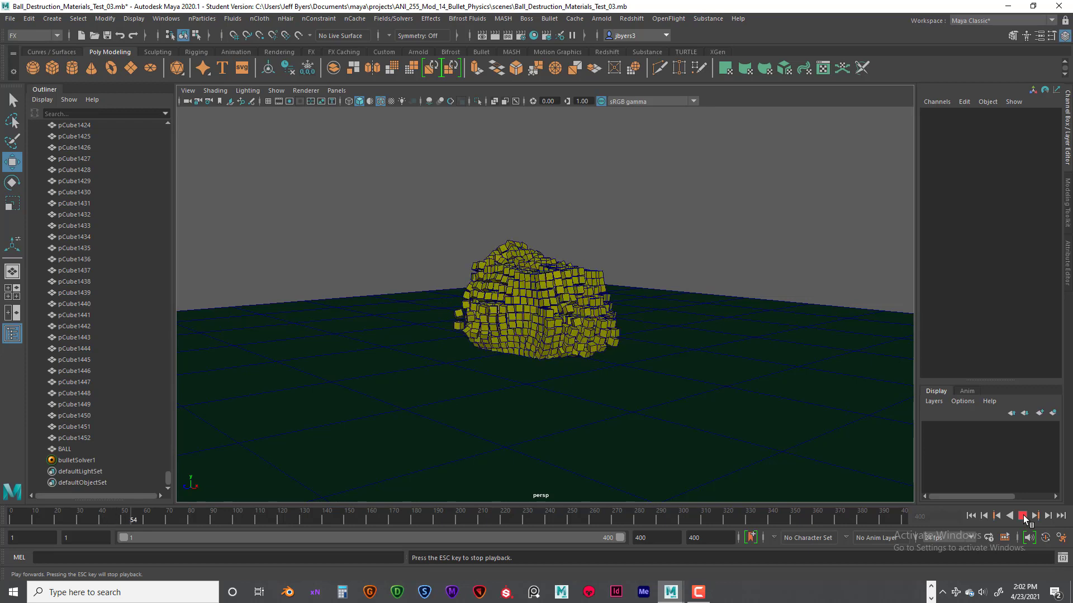
left_click(1023, 517)
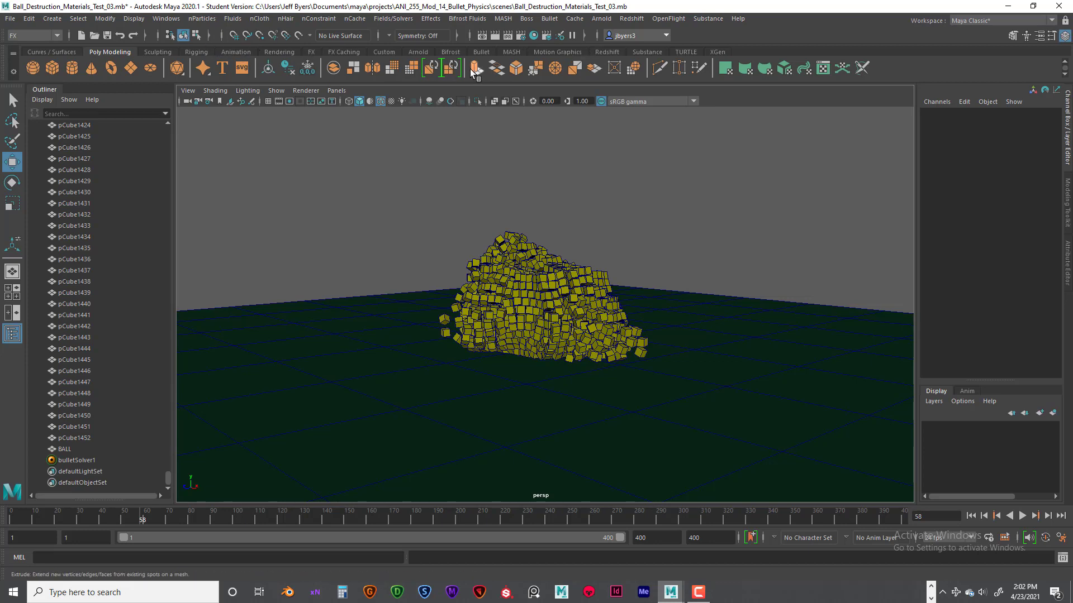
Add an Arnold skydome light and show all object types in the perspective view
left_click(418, 52)
left_click(91, 66)
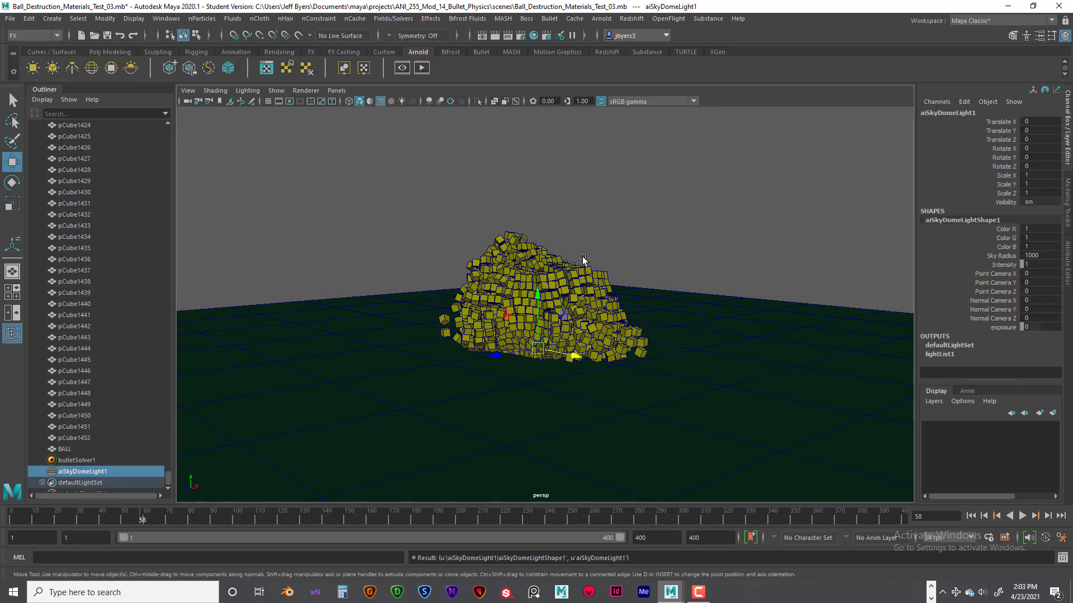
left_click(628, 185)
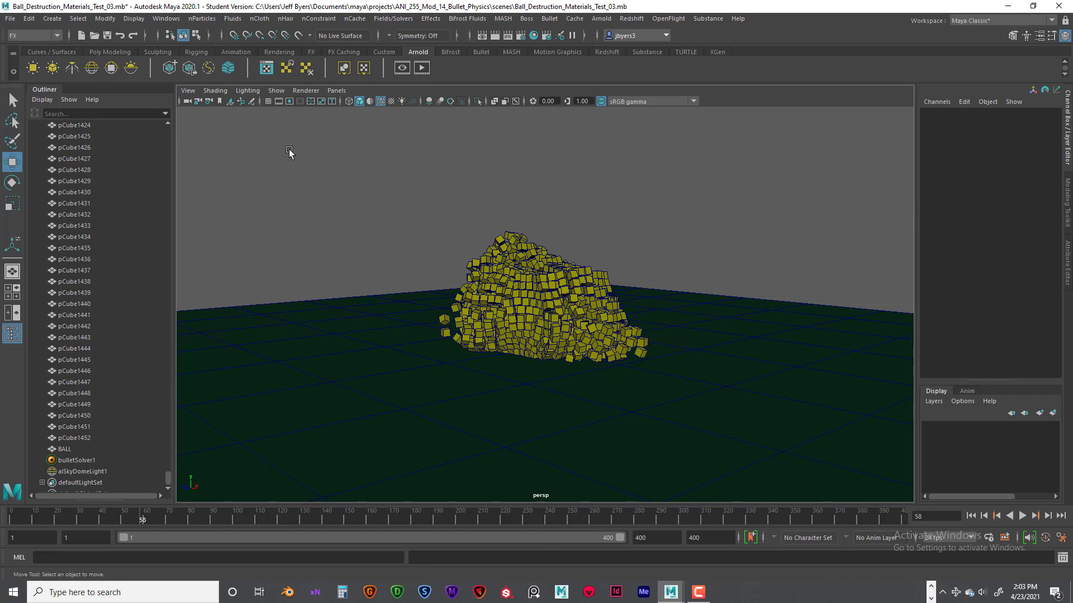
left_click(274, 92)
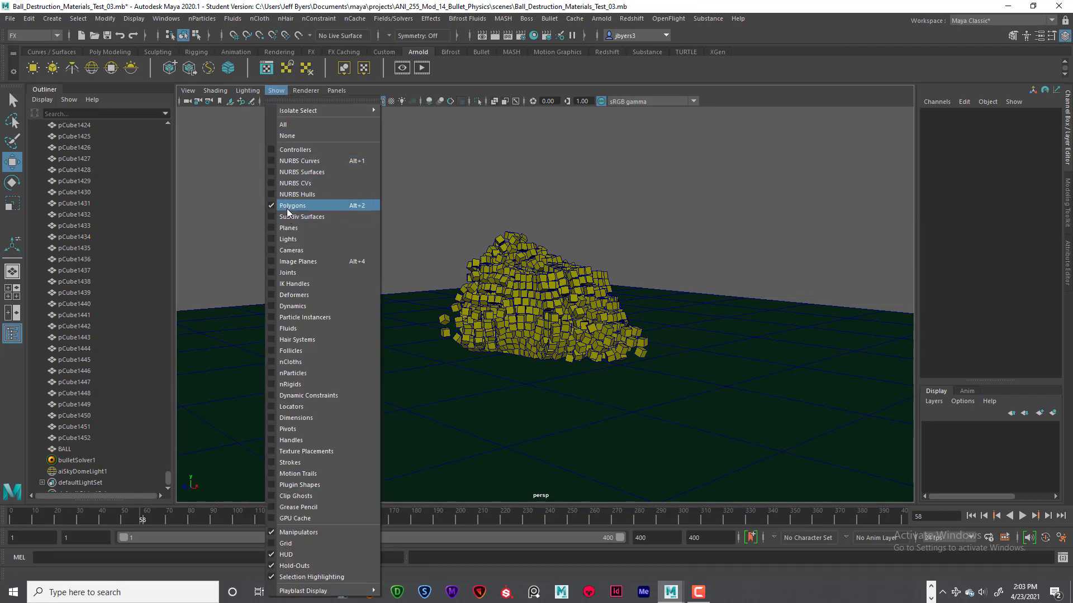
left_click(283, 124)
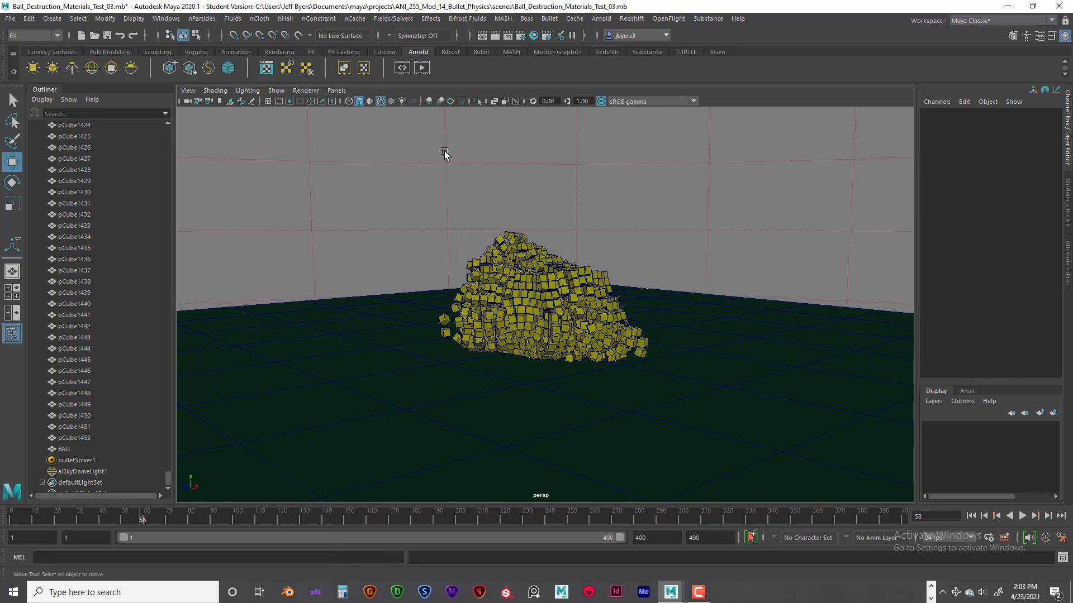
Select the skydome light, open its detailed attributes and set its exposure to 1
left_click(521, 204)
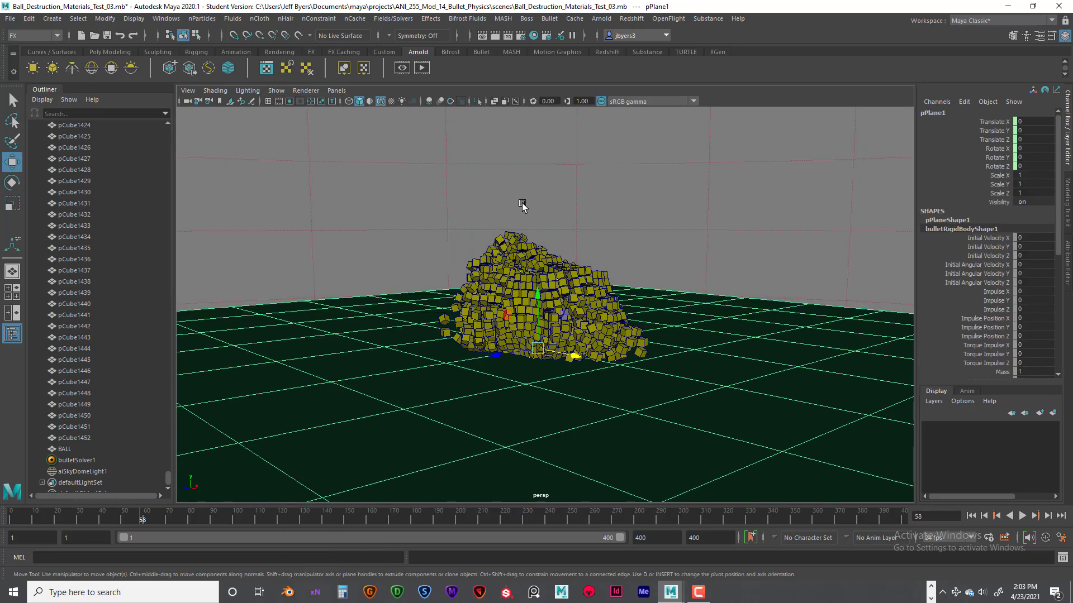
left_click(788, 236)
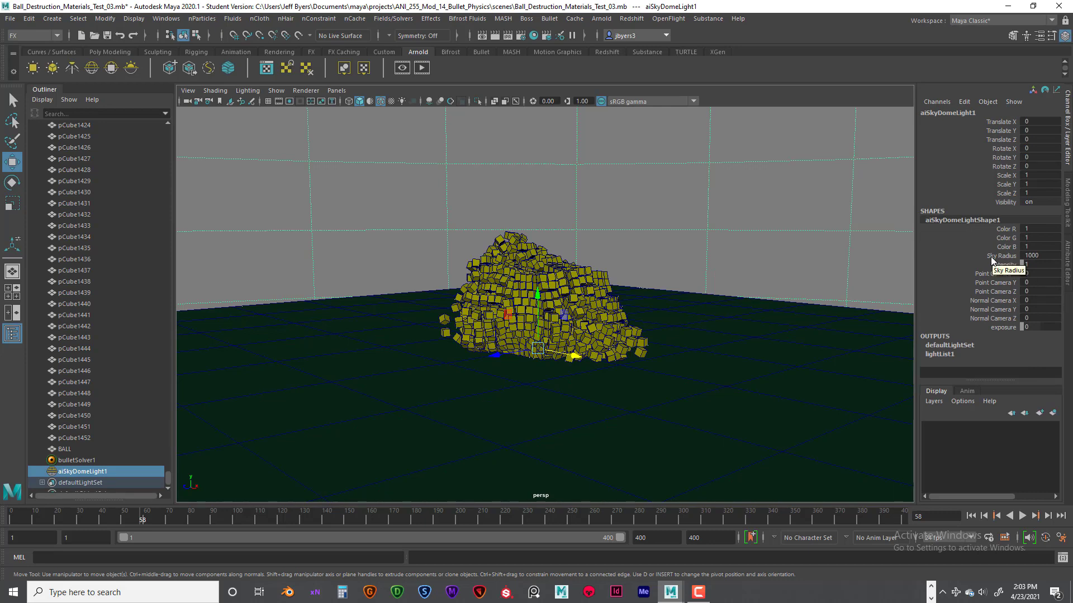
key("ctrl+a")
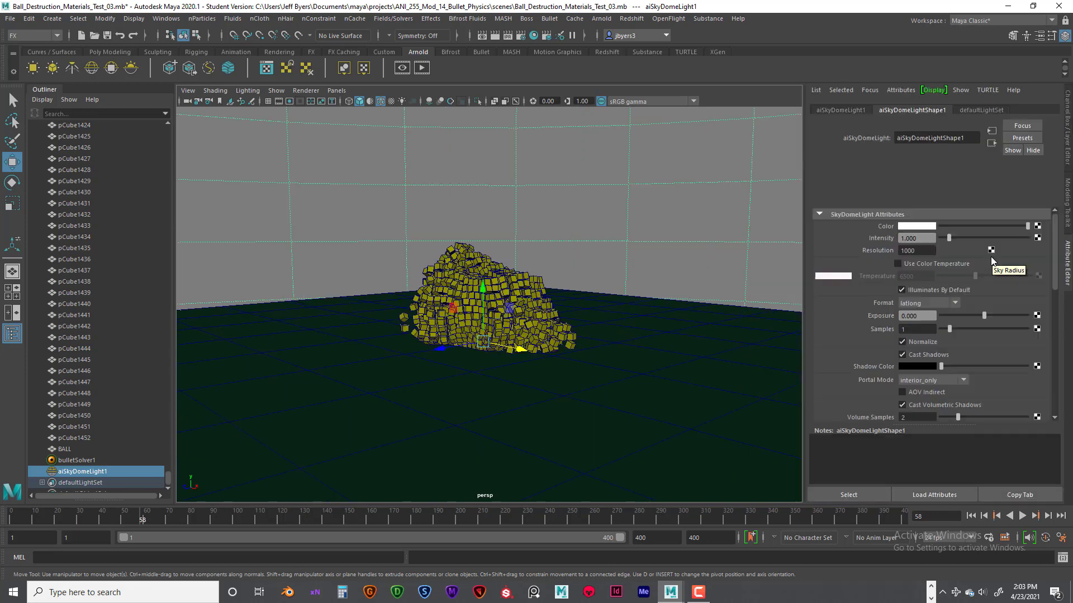
left_click(926, 315)
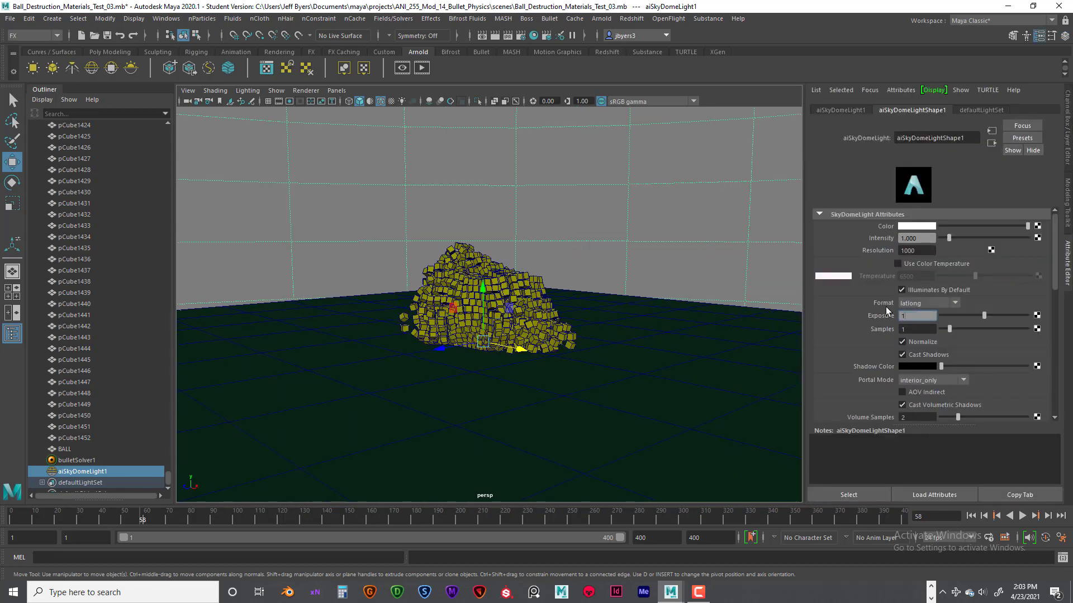
key("Return")
Create a directional light and raise it above the pile of cubes
left_click(53, 18)
mouse_move(162, 80)
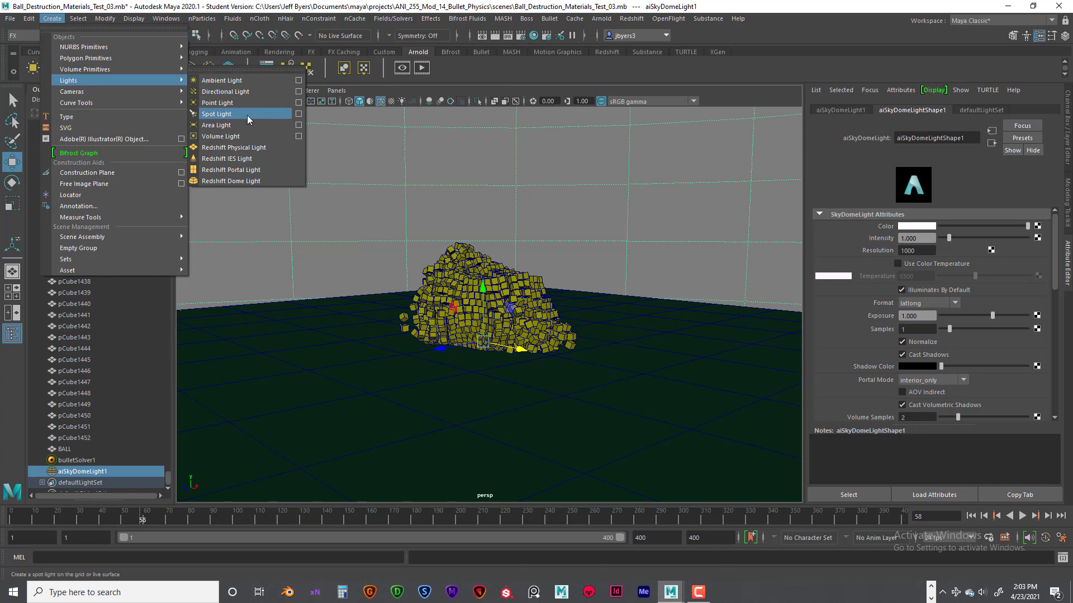
left_click(227, 92)
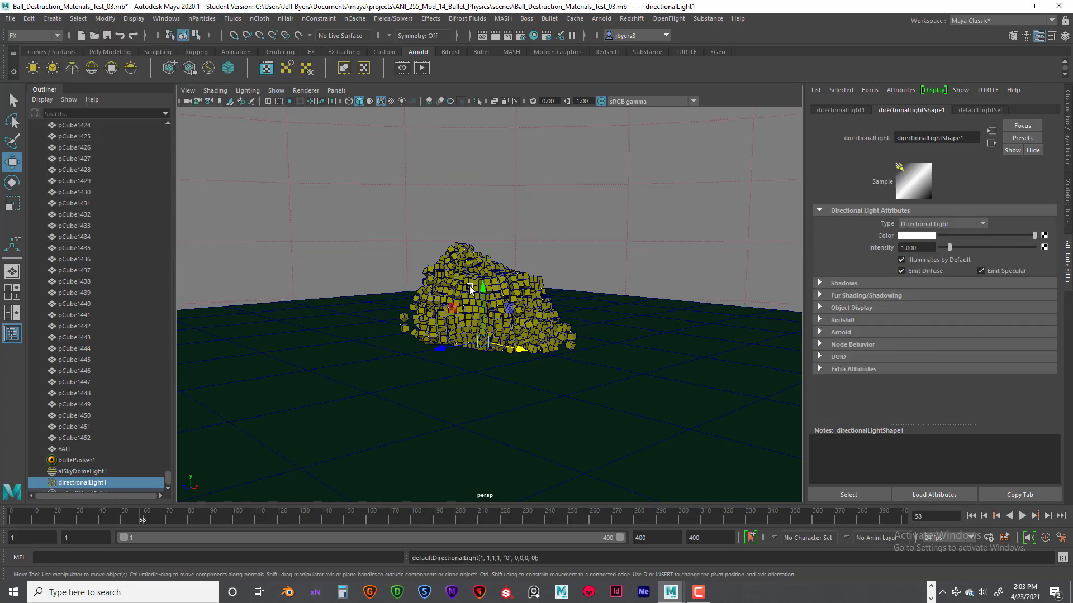
left_click_drag(482, 287, 484, 153)
Scale the directional light to about 14.3 and rotate it about -58 degrees in X to aim down at the cubes
key("r")
left_click_drag(482, 211, 569, 216)
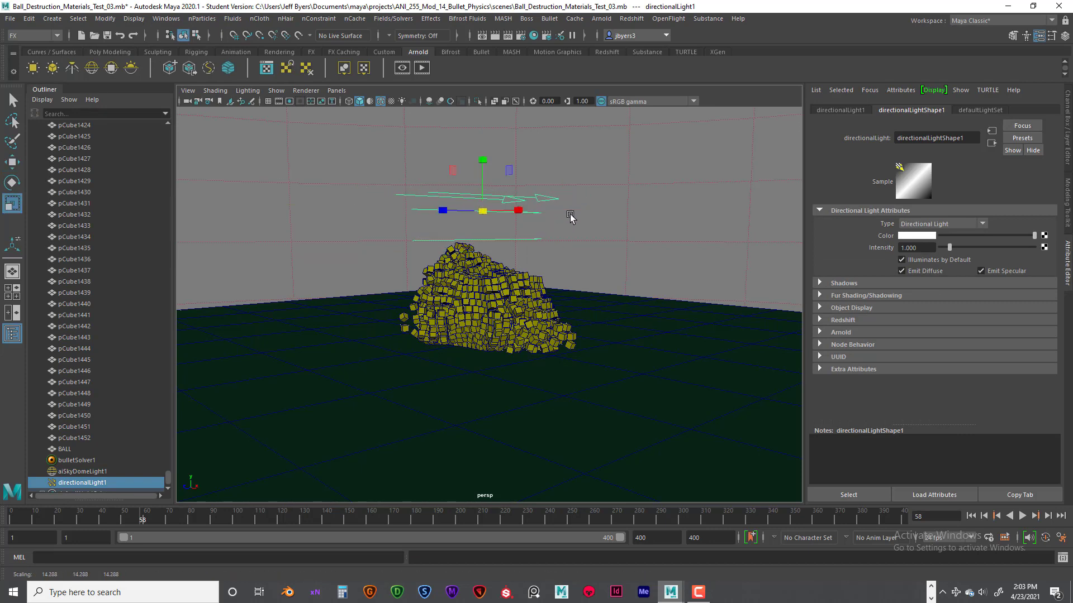
key("e")
left_click_drag(457, 178, 487, 183)
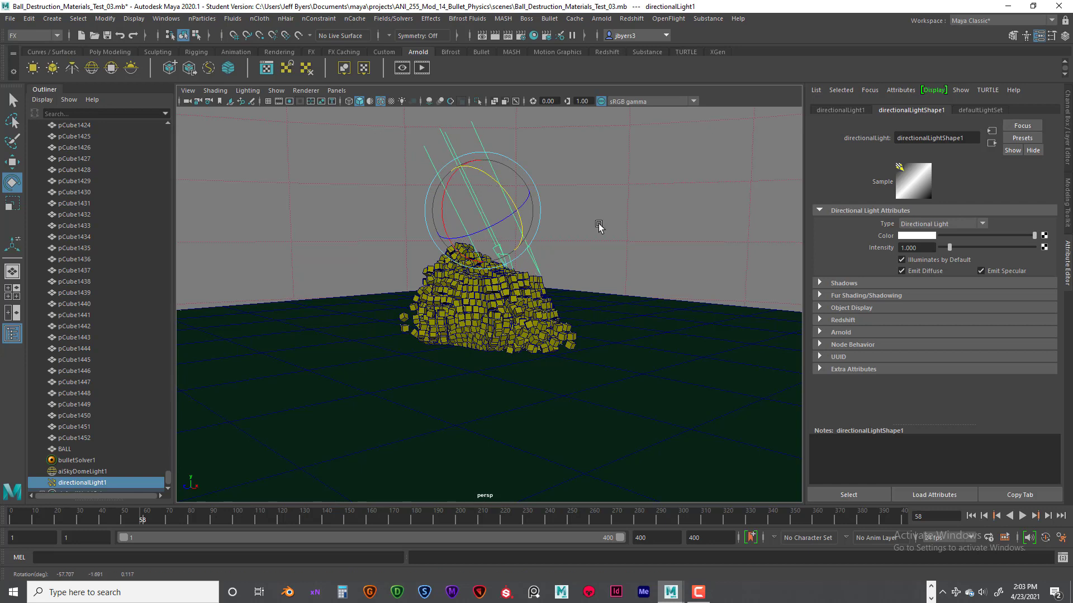
Enable color temperature in the directional light's Arnold attributes and set it to 5800
left_click(820, 283)
left_click(821, 283)
left_click(819, 333)
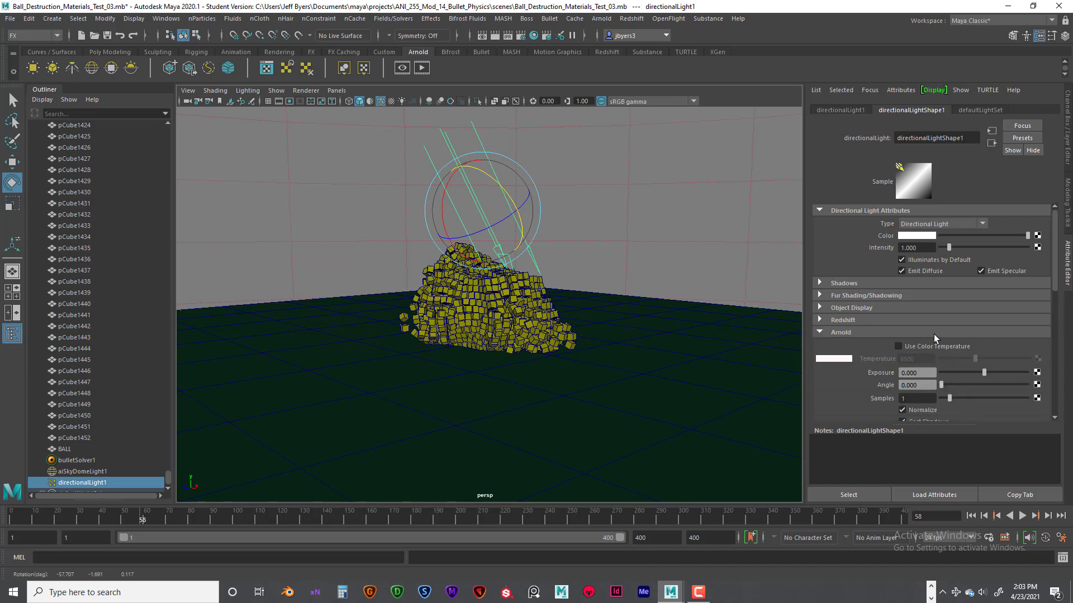
left_click(900, 346)
key("Tab")
type("5800")
key("Return")
Set both the exposure and the intensity of the directional light to 0.8
left_click(932, 373)
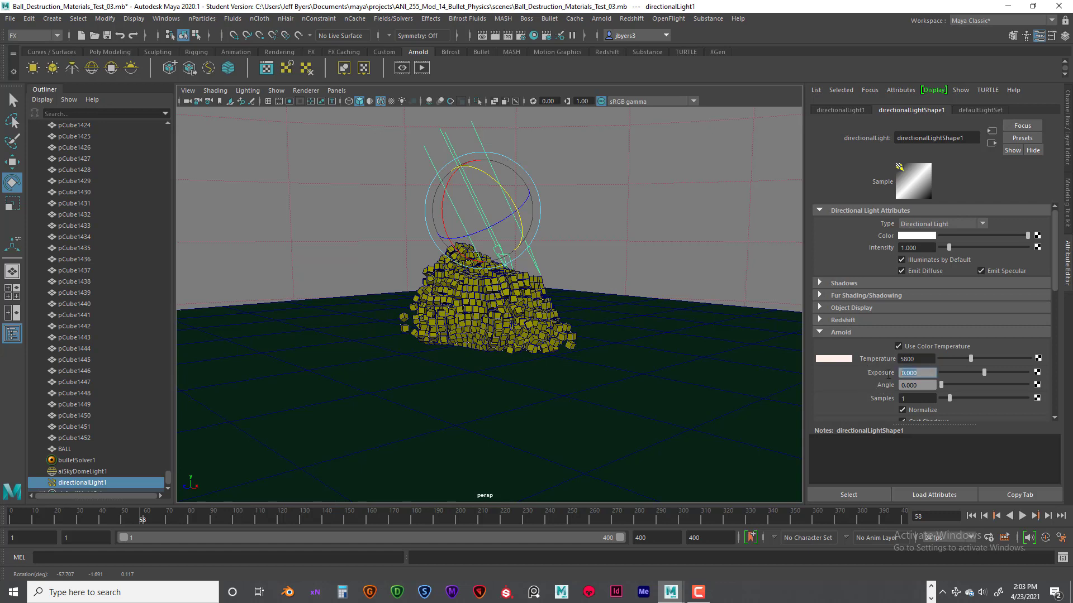
type("1")
key("Return")
left_click(930, 248)
type(".8")
key("Return")
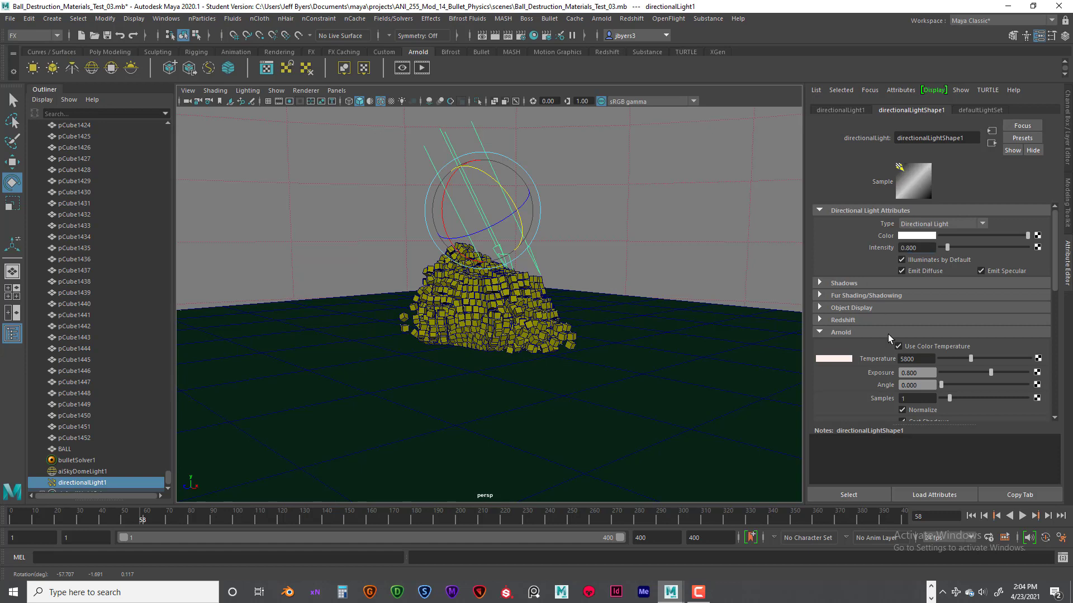
Set the directional light's Arnold angle to 2 and its samples to 2
left_click(926, 385)
type("2")
key("Return")
left_click(898, 400)
key("Return")
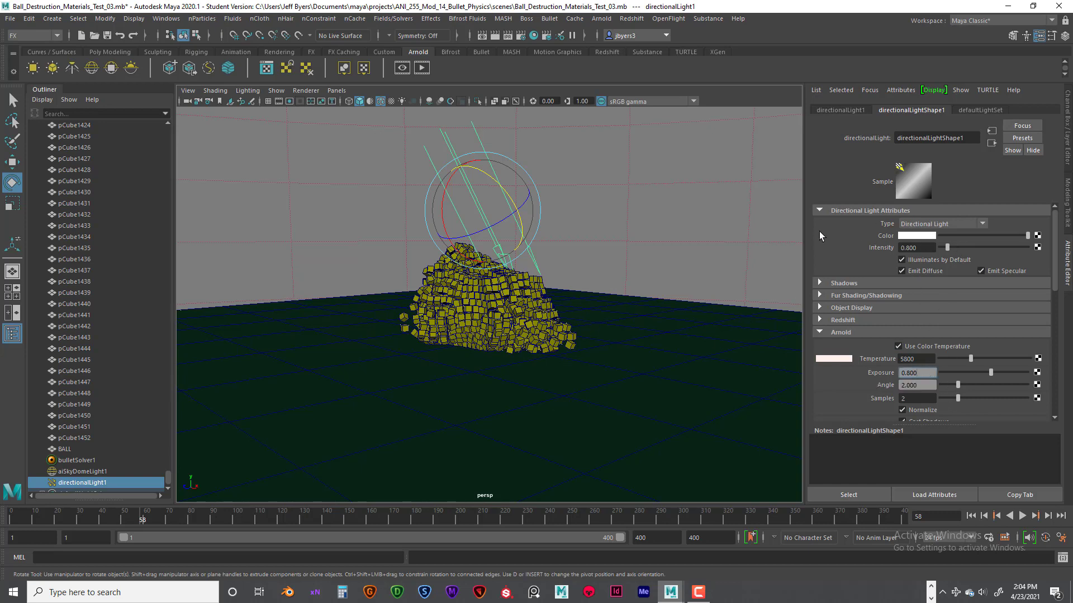
Set the skydome light's intensity and exposure to 0.5 and its samples to 2
left_click(654, 215)
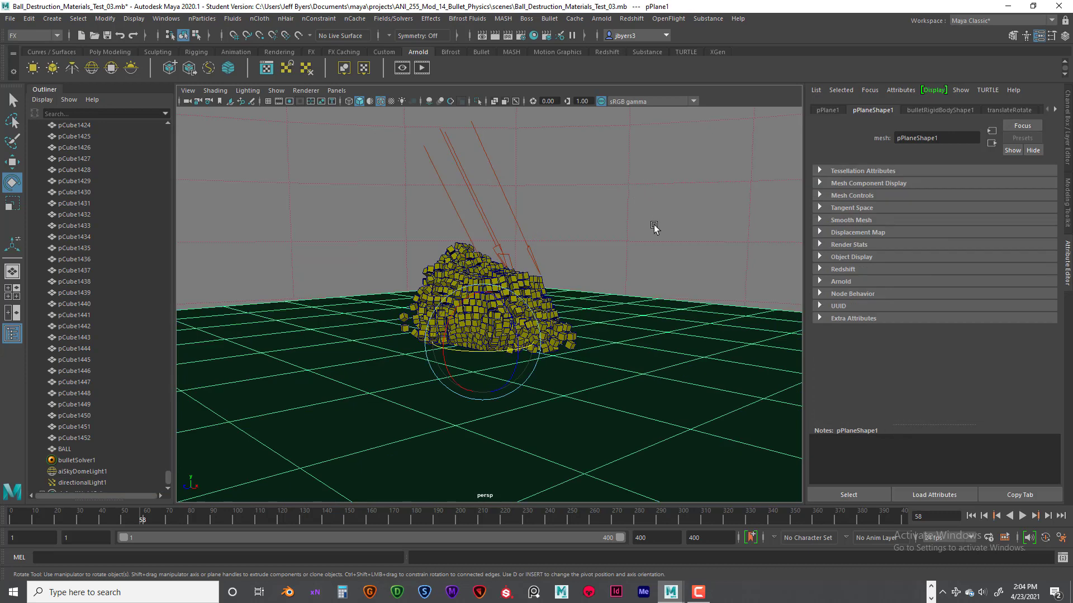
left_click(677, 247)
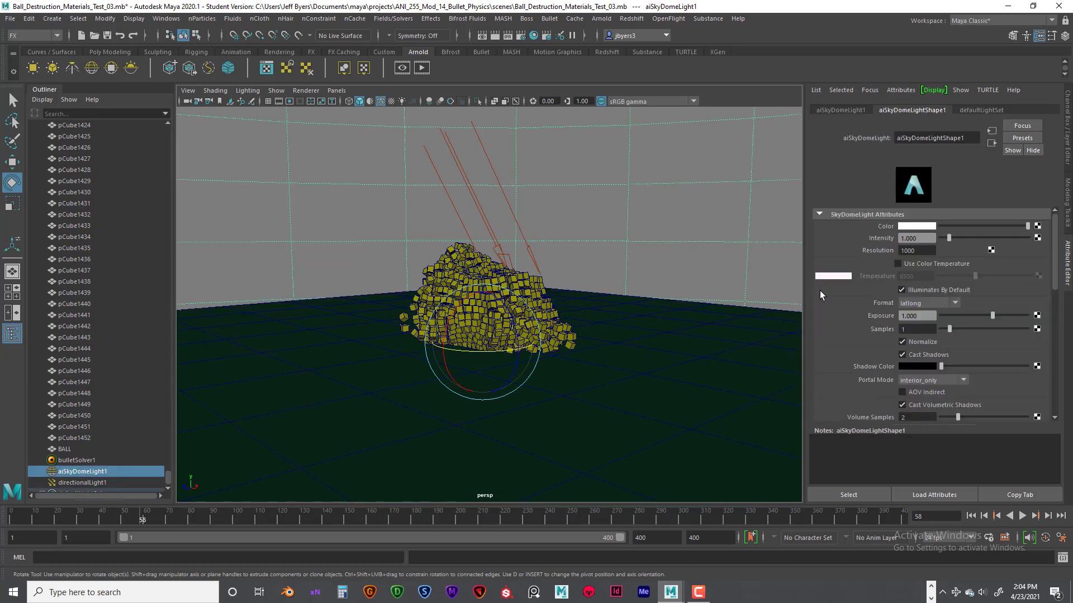
left_click(921, 239)
type(".5")
key("Return")
left_click(918, 313)
type(".")
key("Return")
key("Tab")
key("Return")
Enable color temperature on the skydome light, enter a new temperature, and set its Camera visibility to 0
left_click(898, 263)
left_click(916, 276)
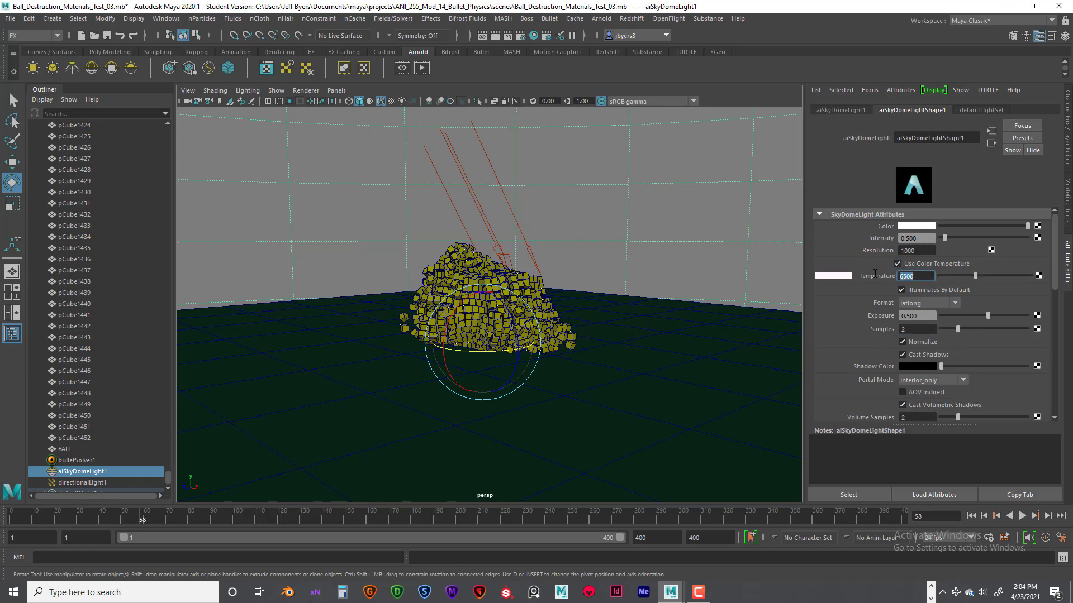
type("5")
key("Return")
scroll(964, 394, "down", 5)
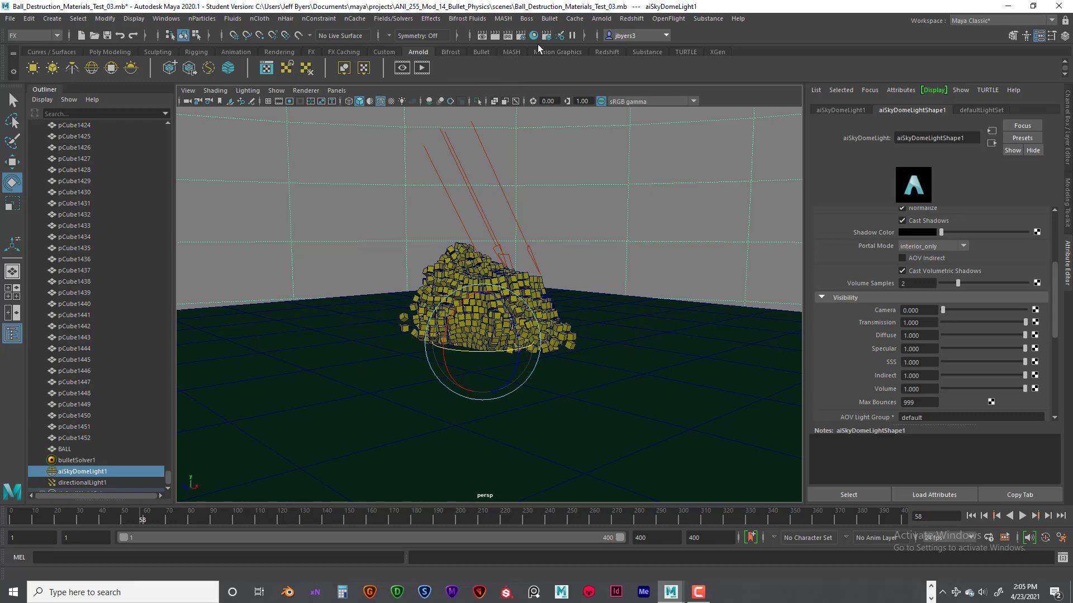
Render frame 58 with Arnold from the persp camera and keep the image in the Render View
left_click(495, 36)
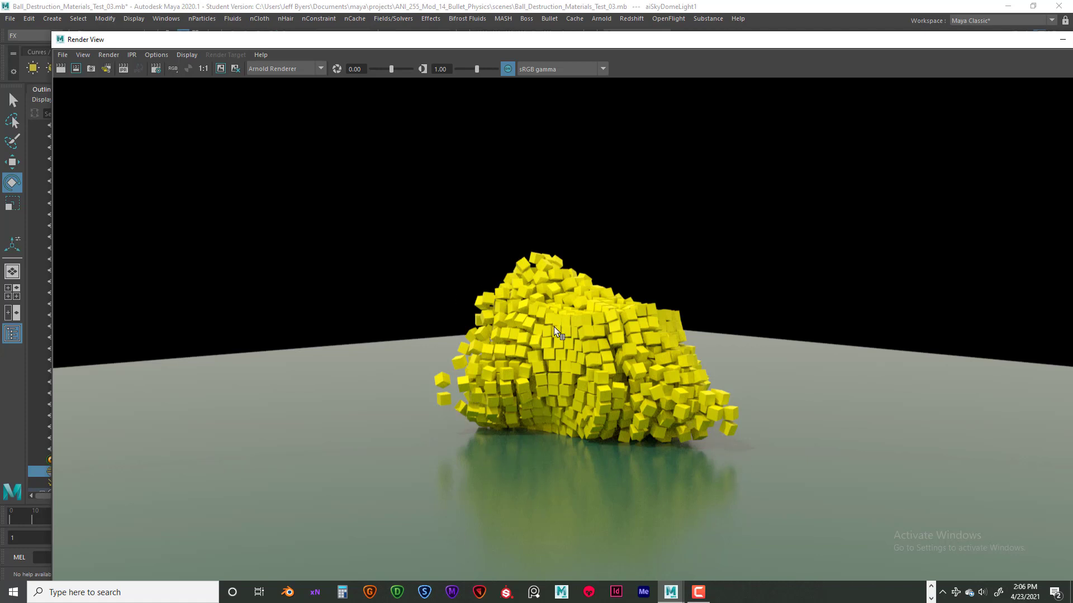
left_click_drag(441, 39, 436, 11)
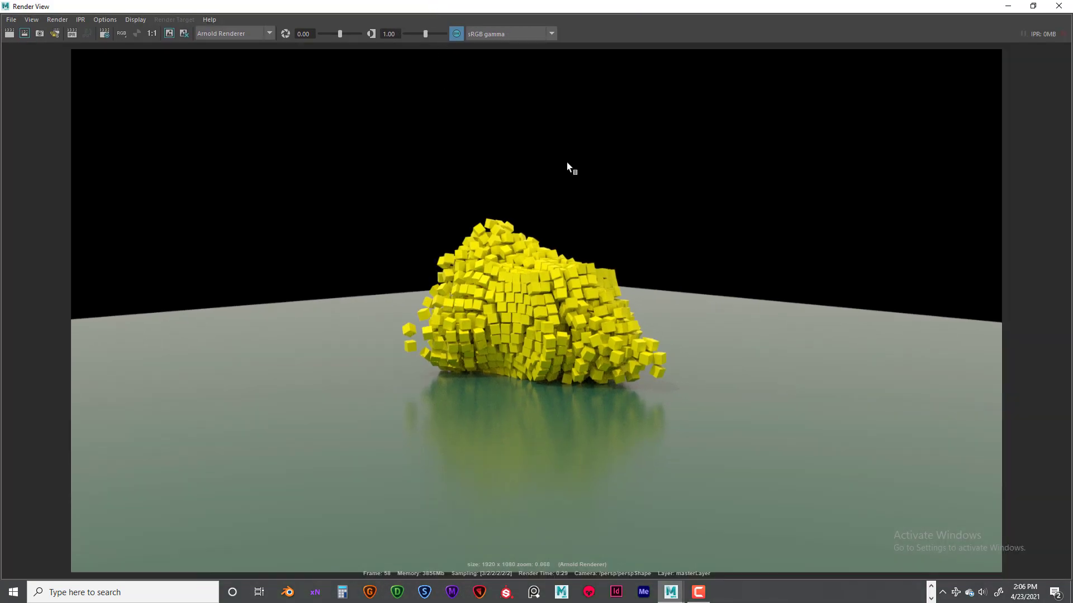
double_click(565, 10)
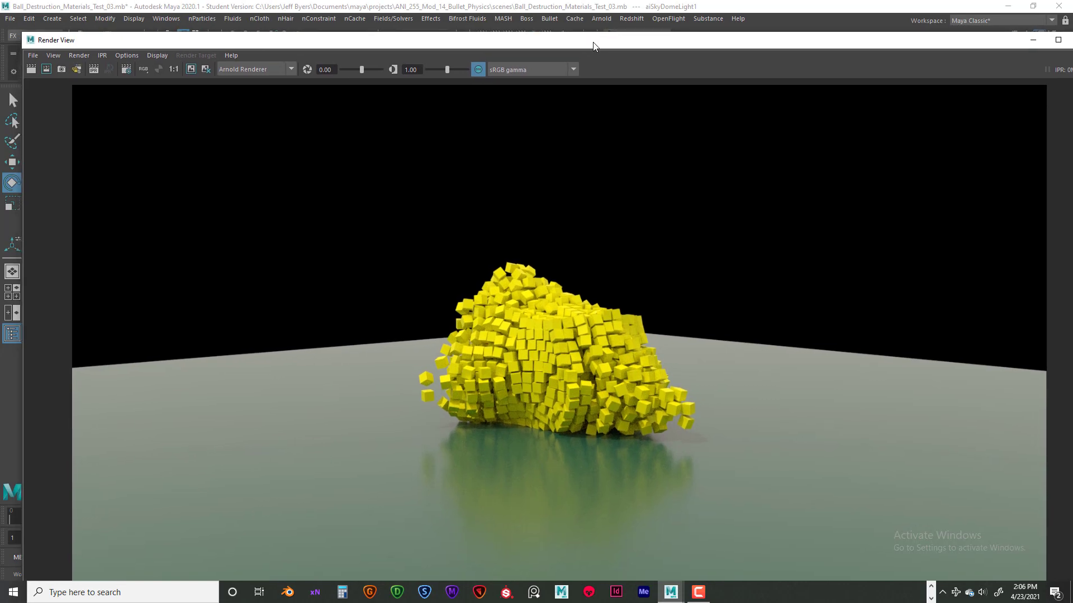
left_click_drag(528, 45, 551, 43)
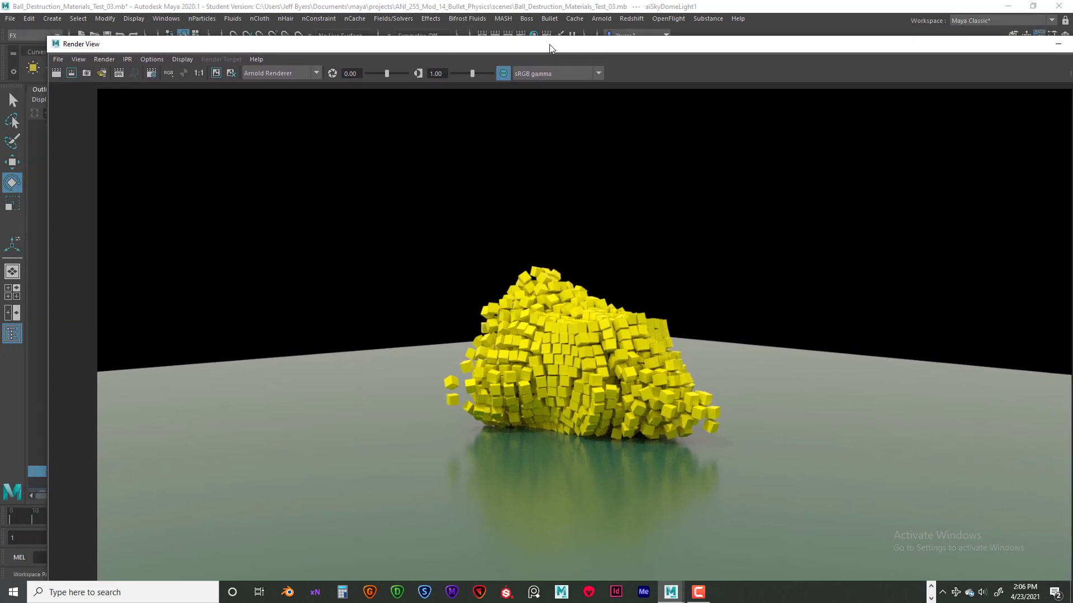
left_click_drag(210, 49, 198, 45)
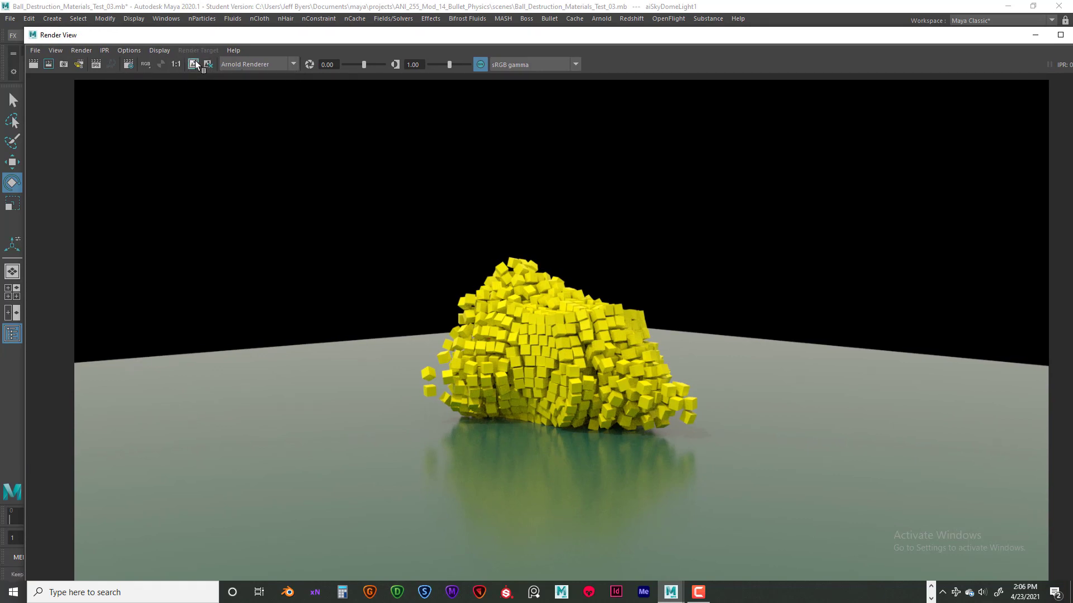
left_click(193, 65)
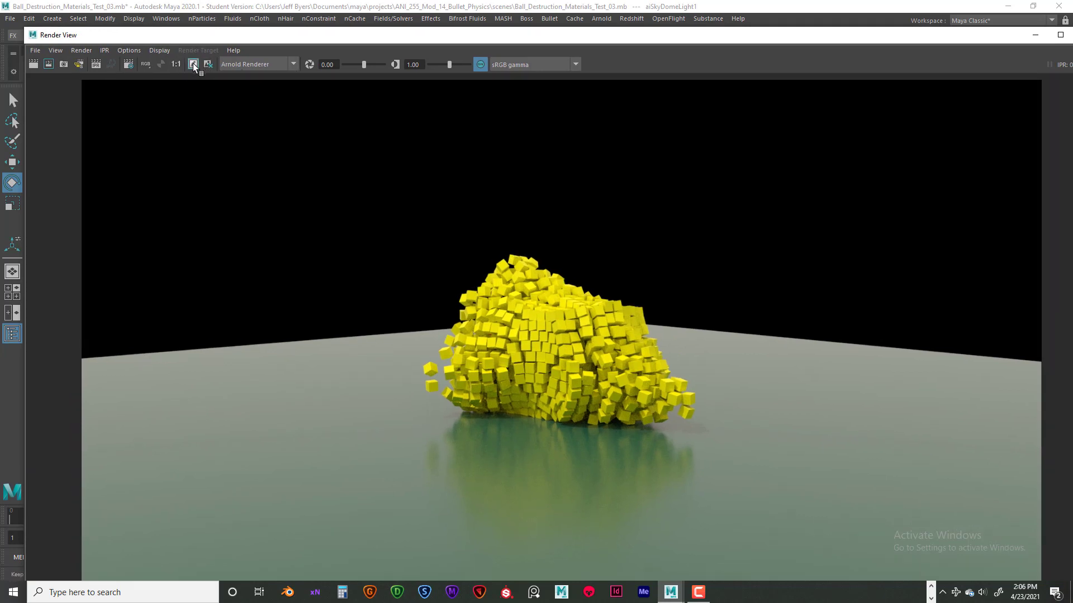
left_click_drag(192, 40, 221, 48)
left_click_drag(992, 43, 940, 48)
left_click(1012, 47)
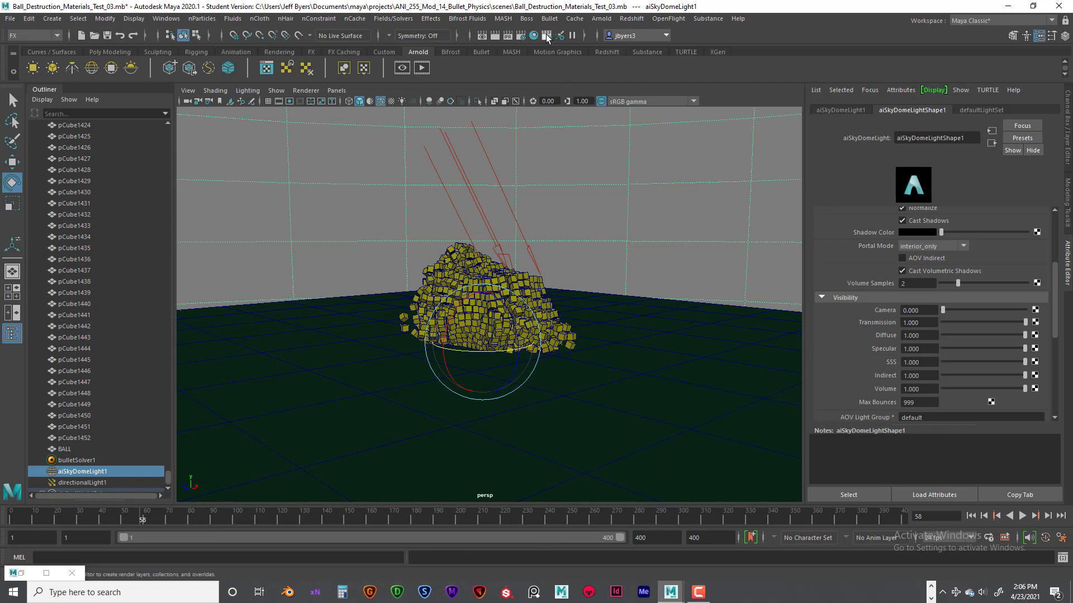
Set the Arnold sampling to 6 for Camera (AA) and 3 for both Diffuse and Specular
left_click(520, 36)
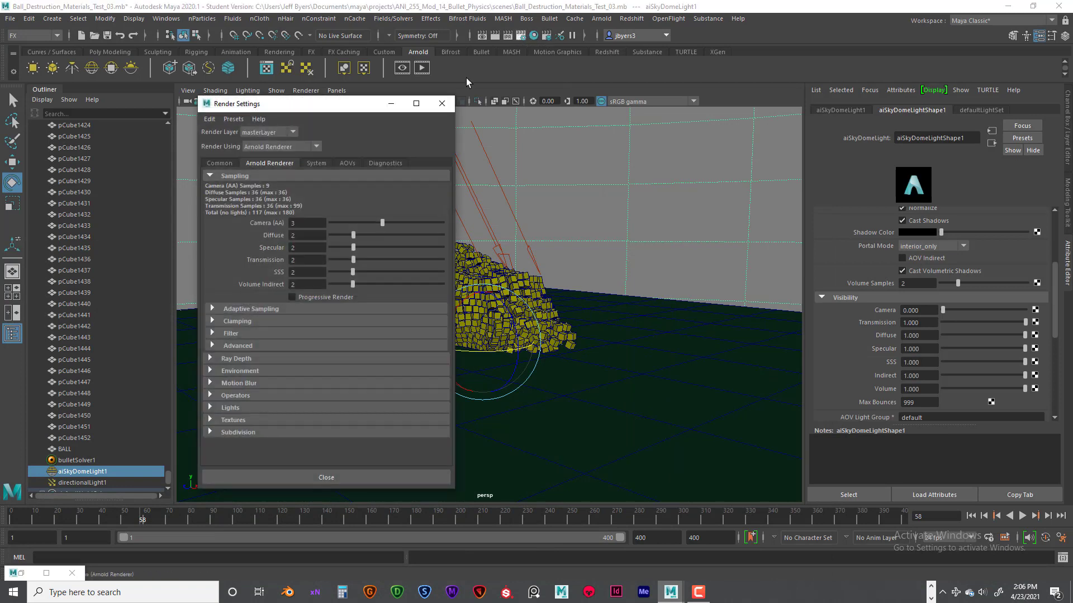
left_click(300, 223)
type("6")
key("Tab")
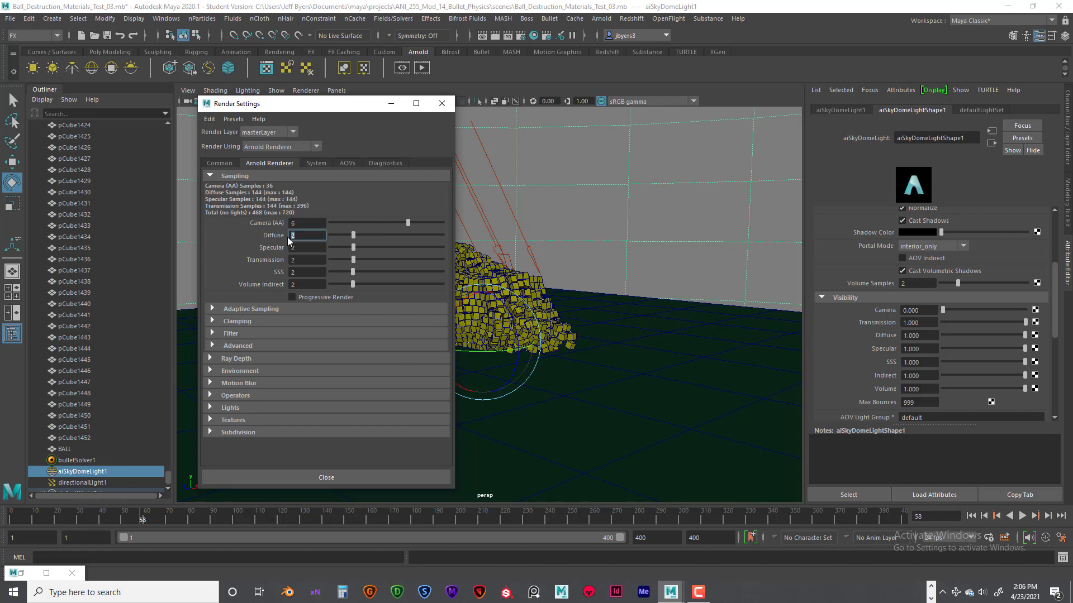
type("3")
key("Tab")
type("3")
left_click(299, 236)
Set the Arnold ray depth to Total 12, Diffuse 2, Specular 2, Transmission 10 and Transparency Depth 12, and close the render settings
left_click(211, 358)
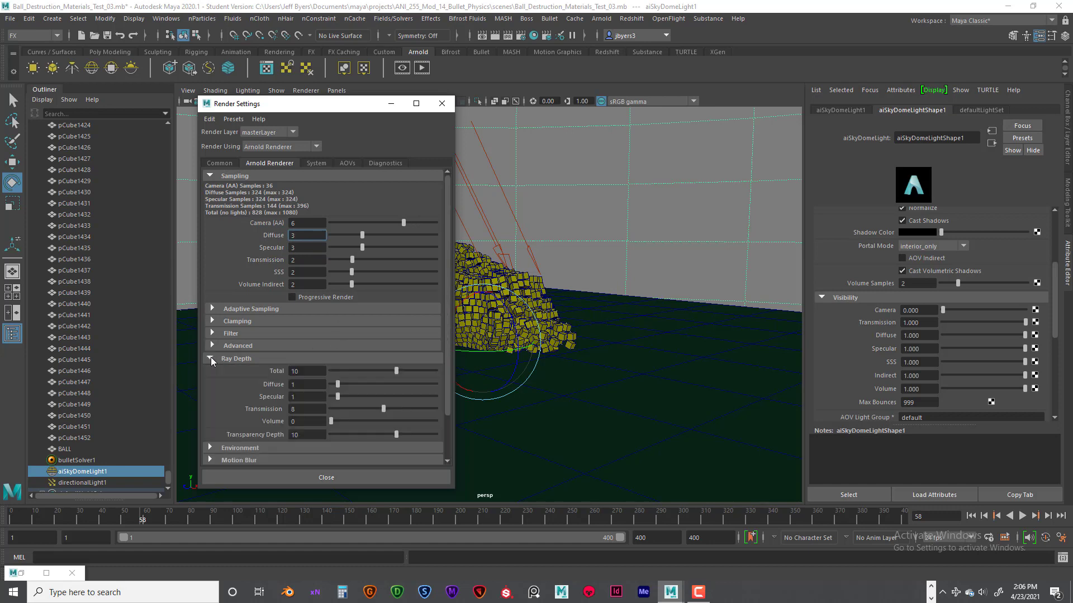
left_click_drag(306, 371, 283, 371)
type("12")
left_click(292, 384)
type("2")
left_click_drag(301, 397, 276, 398)
left_click(304, 410)
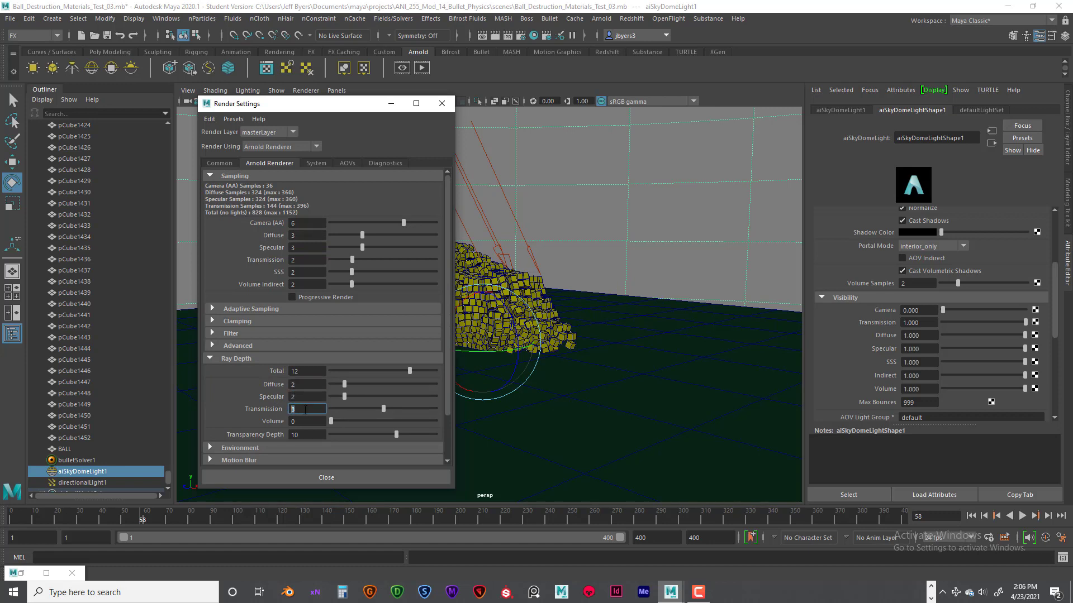
type("10")
left_click_drag(297, 433, 283, 432)
type("1")
left_click(306, 371)
left_click(441, 104)
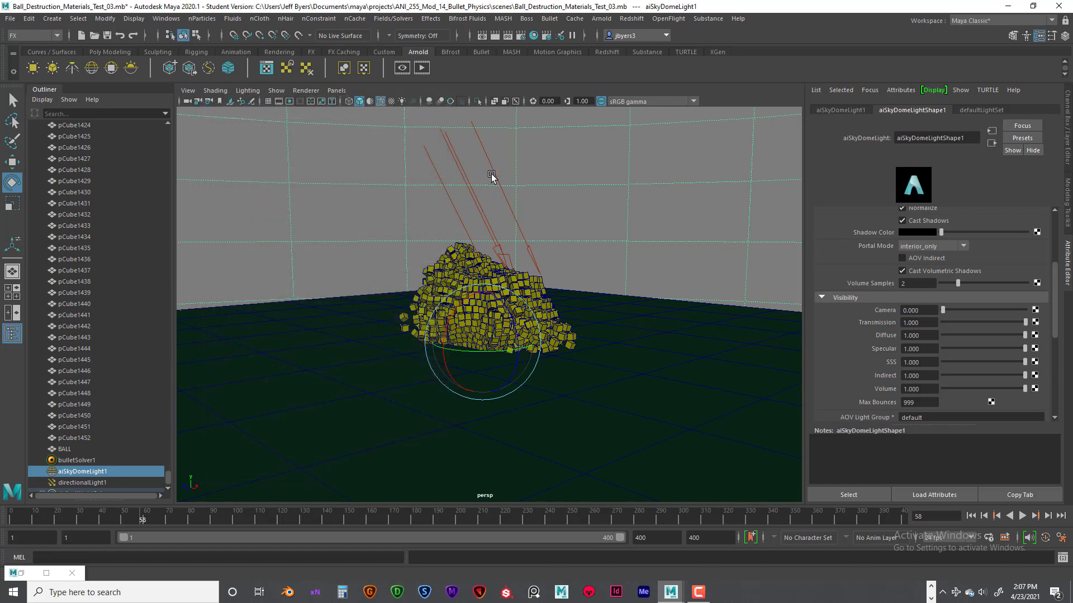
Render frame 58 again with the raised settings and keep the image in the Render View
left_click(496, 35)
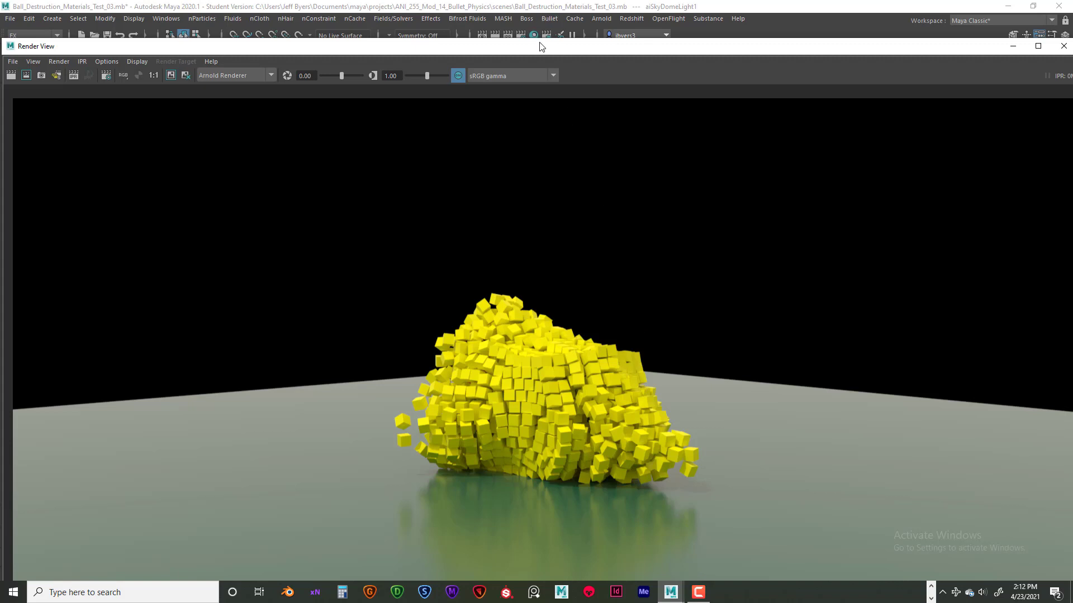
left_click_drag(539, 46, 531, 8)
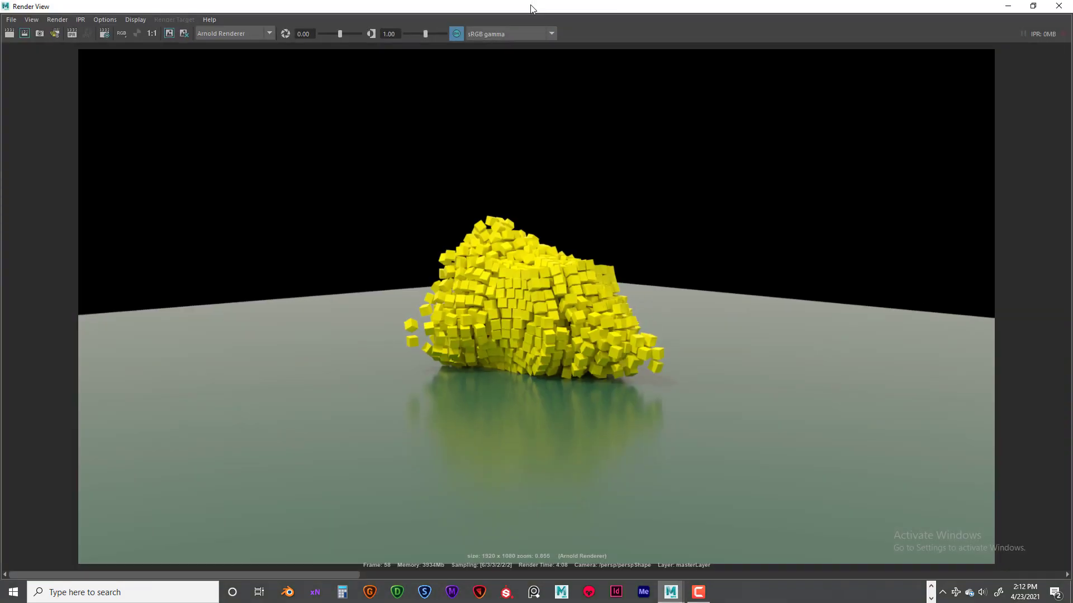
left_click(168, 34)
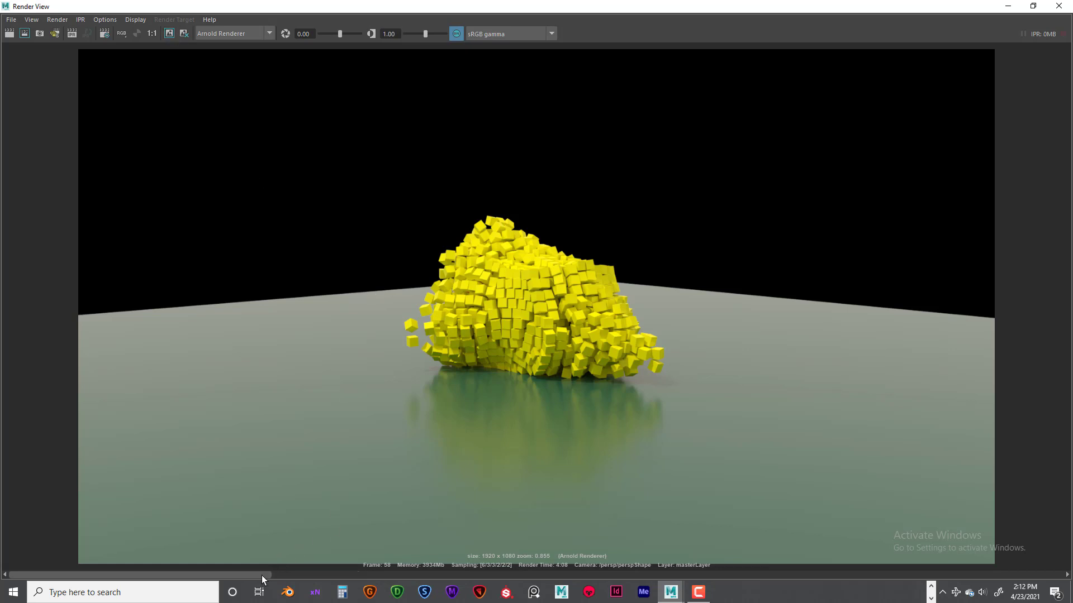
Compare the kept low-sample and high-sample renders of frame 58, and minimize the Render View
left_click_drag(261, 576, 199, 503)
left_click_drag(631, 537, 198, 517)
left_click(846, 573)
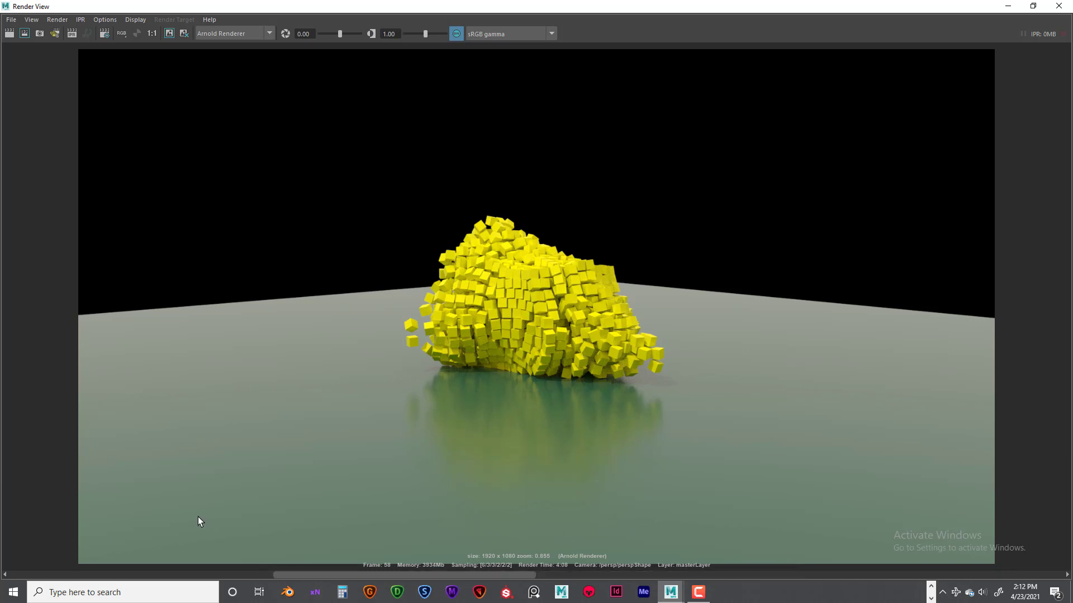
left_click_drag(294, 575, 7, 555)
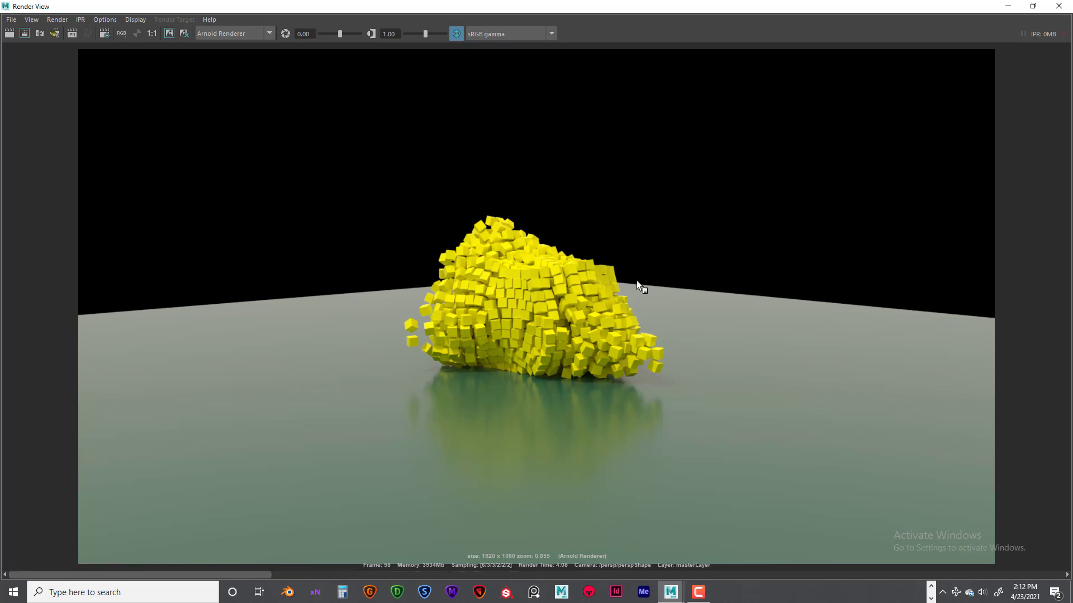
left_click(169, 33)
left_click_drag(197, 577, 958, 576)
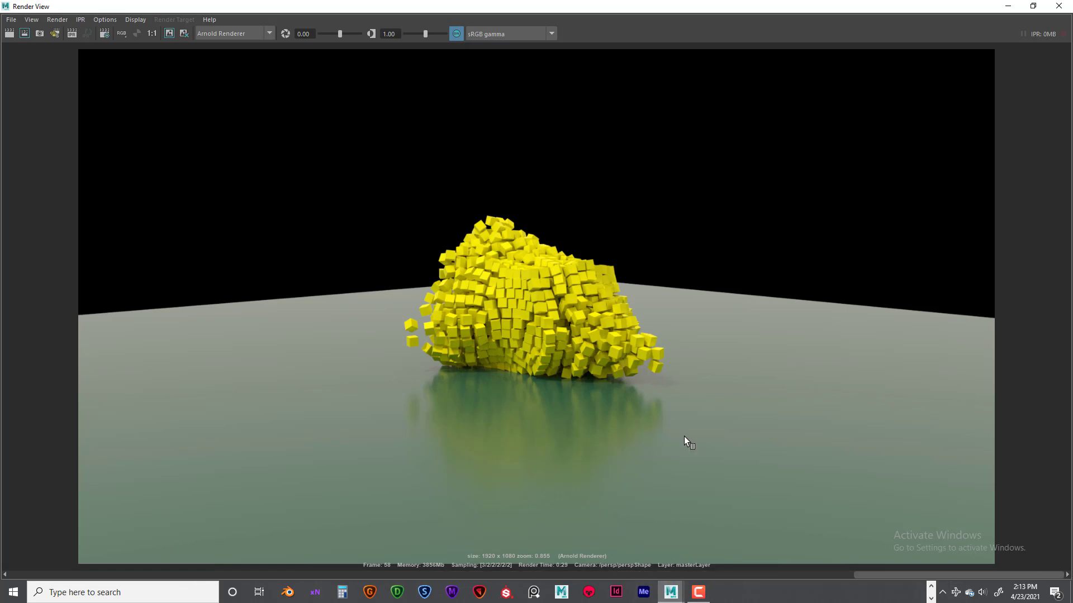
left_click(1004, 8)
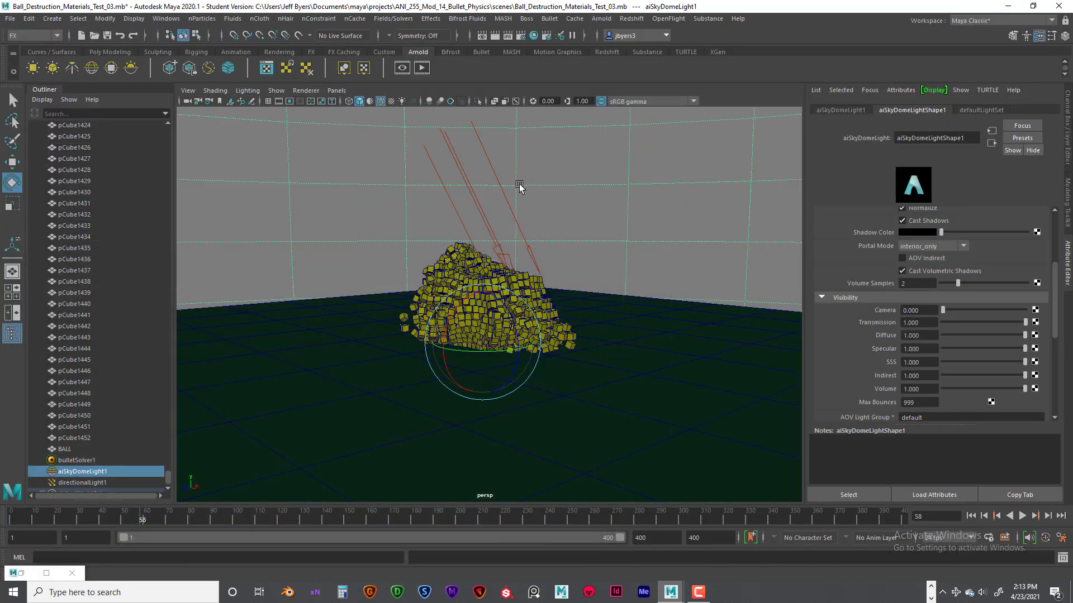
Set the Arnold sampling to 3 for Camera (AA) and 2 for both Diffuse and Specular
left_click(521, 35)
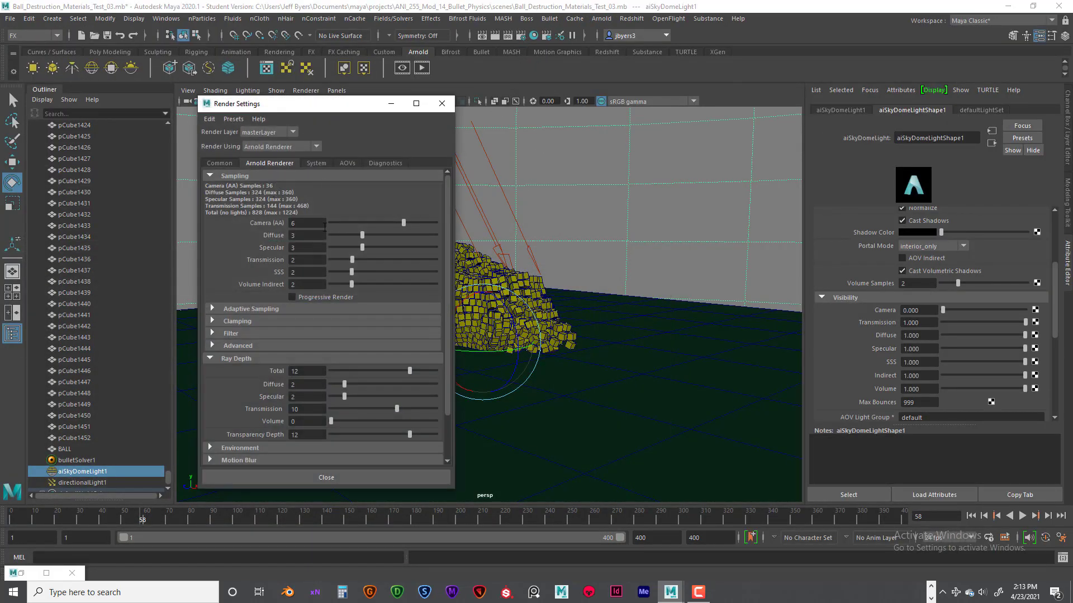
left_click_drag(324, 227, 282, 226)
type("2")
key("Tab")
left_click_drag(310, 226, 281, 224)
key("Tab")
type("2")
key("Tab")
type("2")
Set the ray depth to Total 10, Diffuse 1, Specular 1 and Transmission 8, reduce Transparency Depth, and close the render settings
left_click_drag(287, 371, 283, 372)
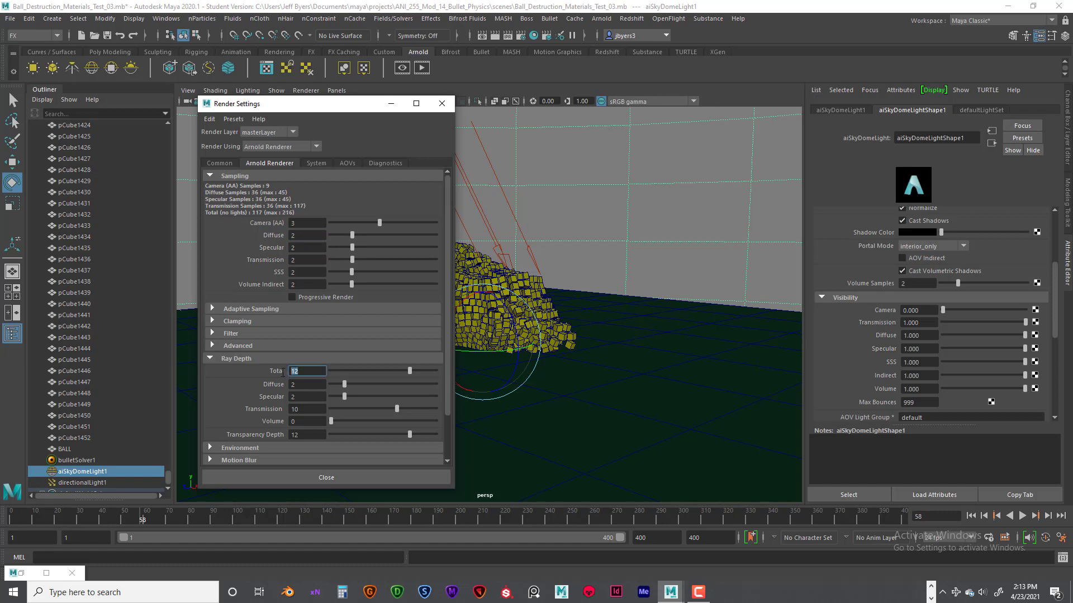
type("10")
key("Tab")
type("1")
key("Tab")
type("1")
key("Tab")
type("8")
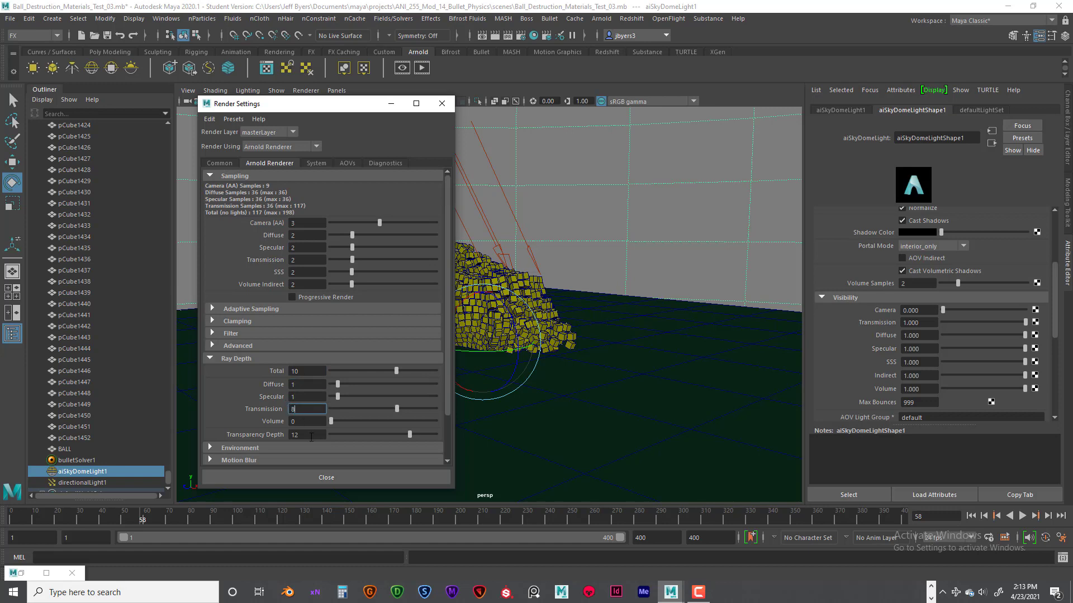
left_click(311, 435)
type("1")
left_click(229, 163)
scroll(355, 350, "up", 10)
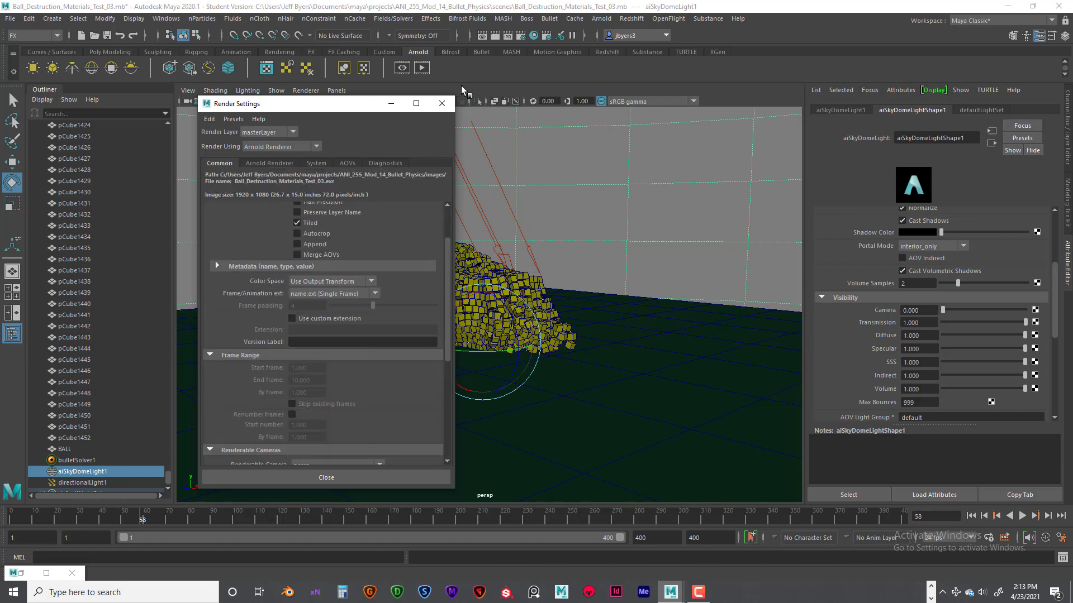
left_click(441, 104)
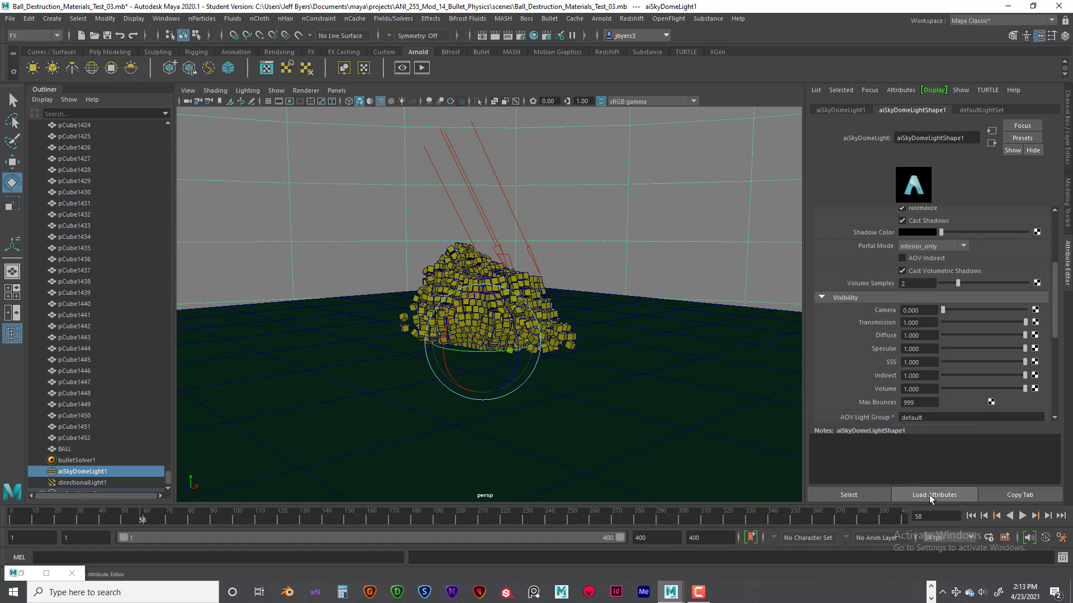
Play the destruction simulation from the first frame and stop it at frame 87
left_click(1022, 516)
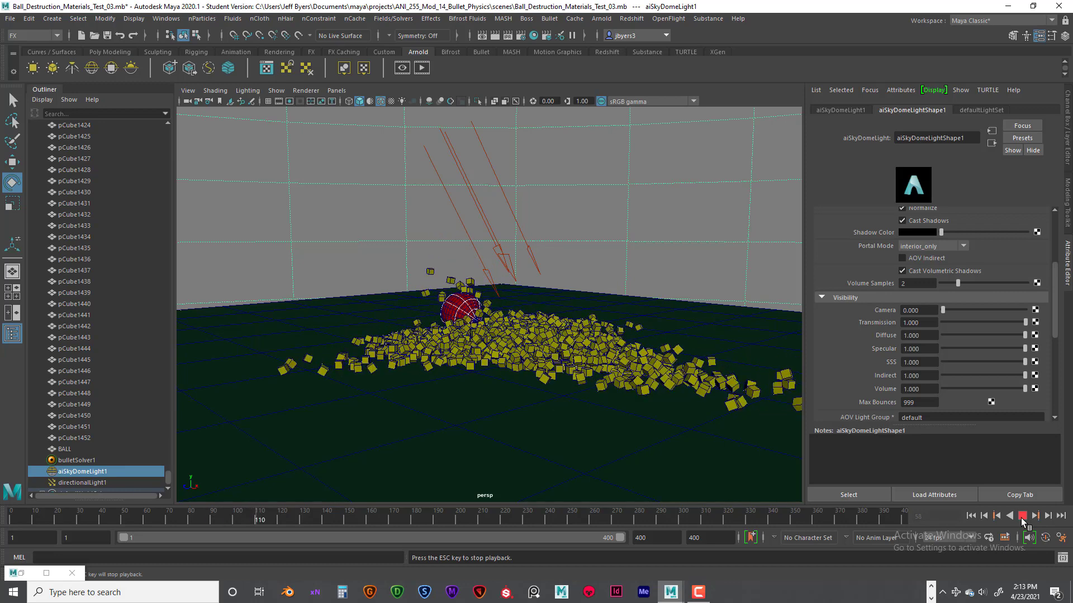
left_click(1022, 517)
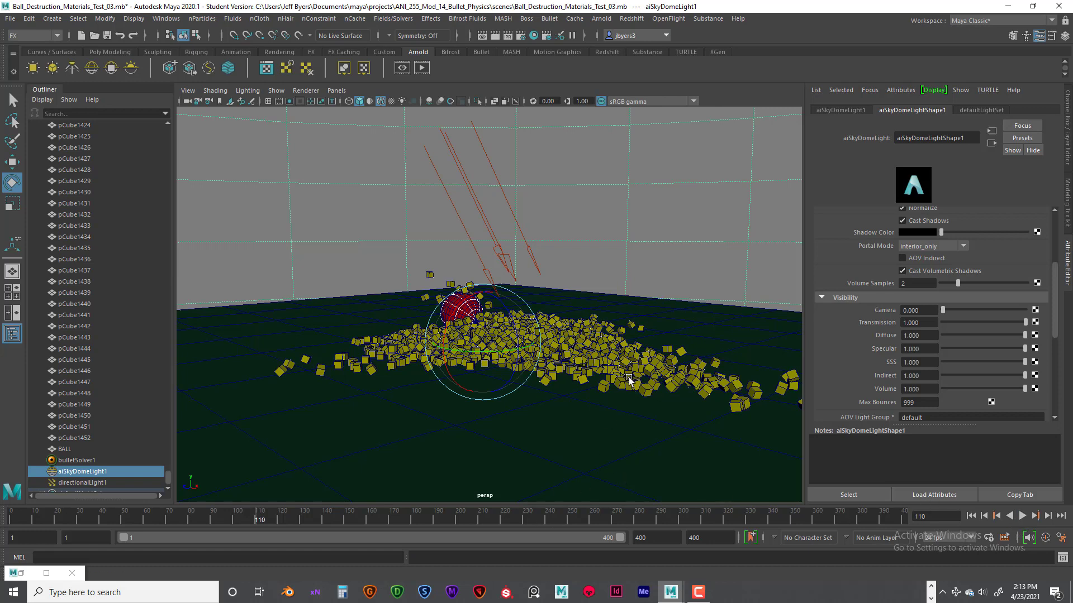
left_click(986, 516)
left_click(971, 516)
left_click(1024, 517)
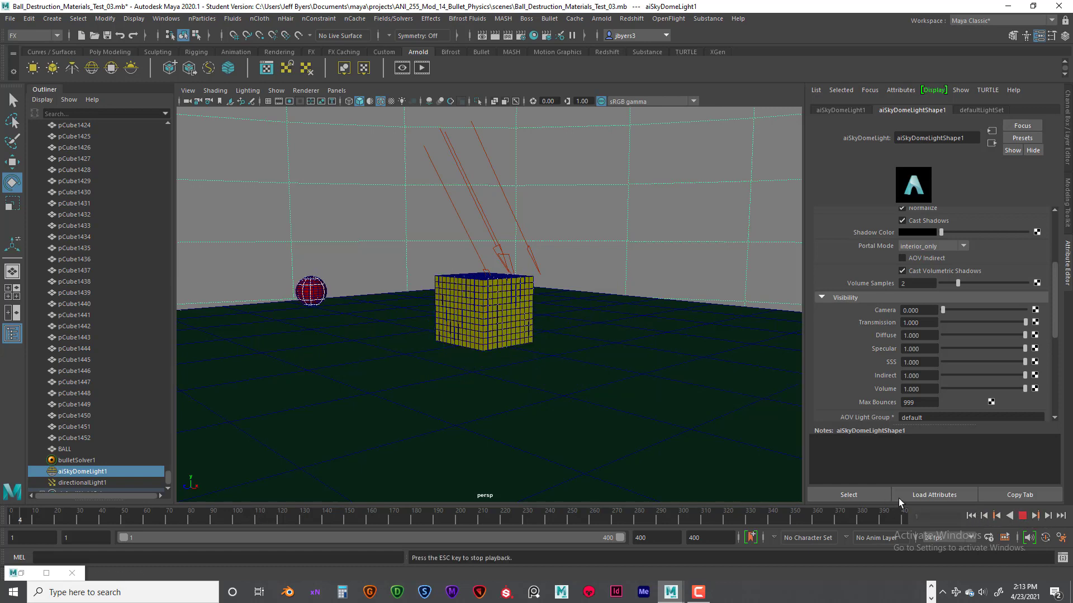
left_click(1022, 515)
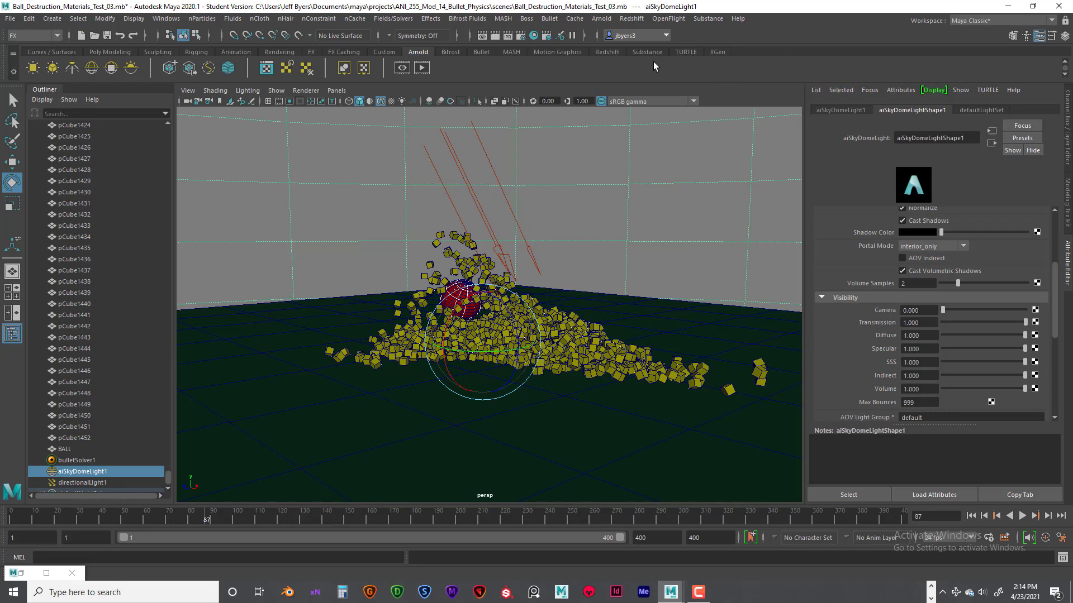
Render frame 87 with Arnold and maximize the Render View
left_click(494, 36)
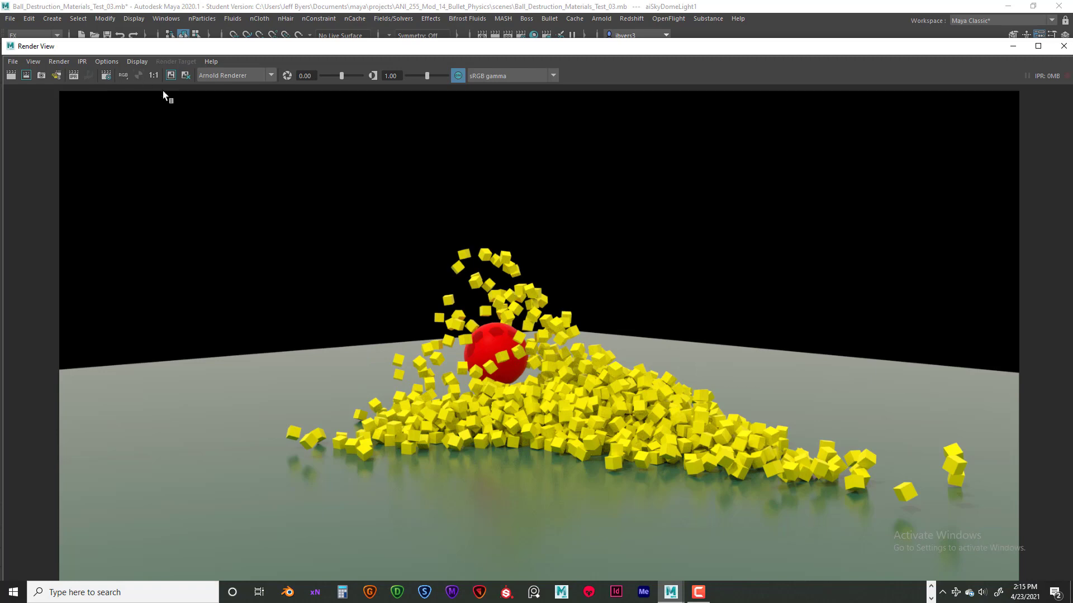
left_click_drag(161, 47, 156, 29)
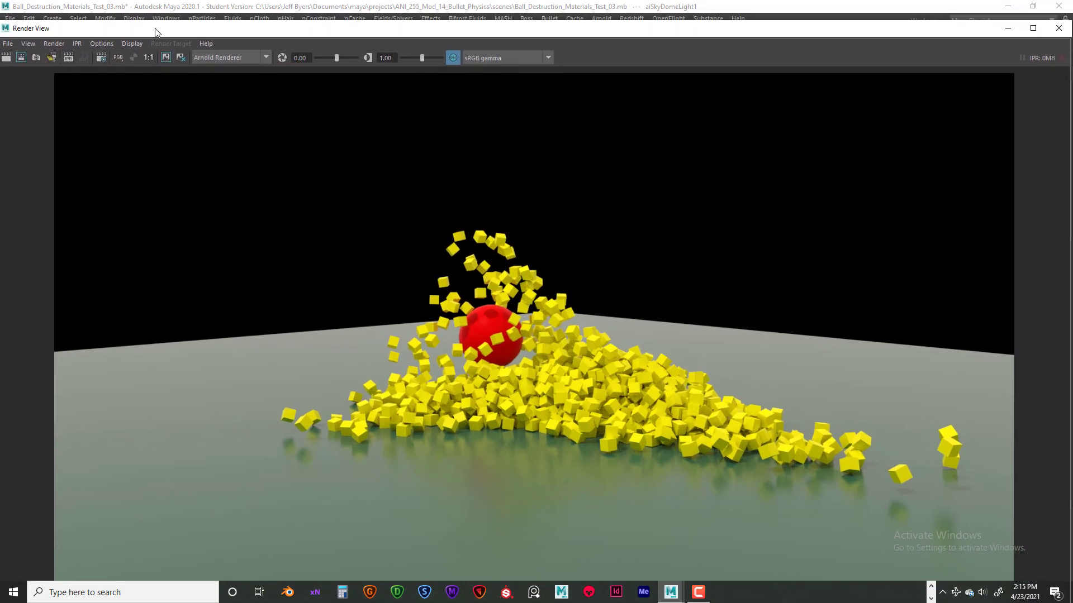
double_click(158, 28)
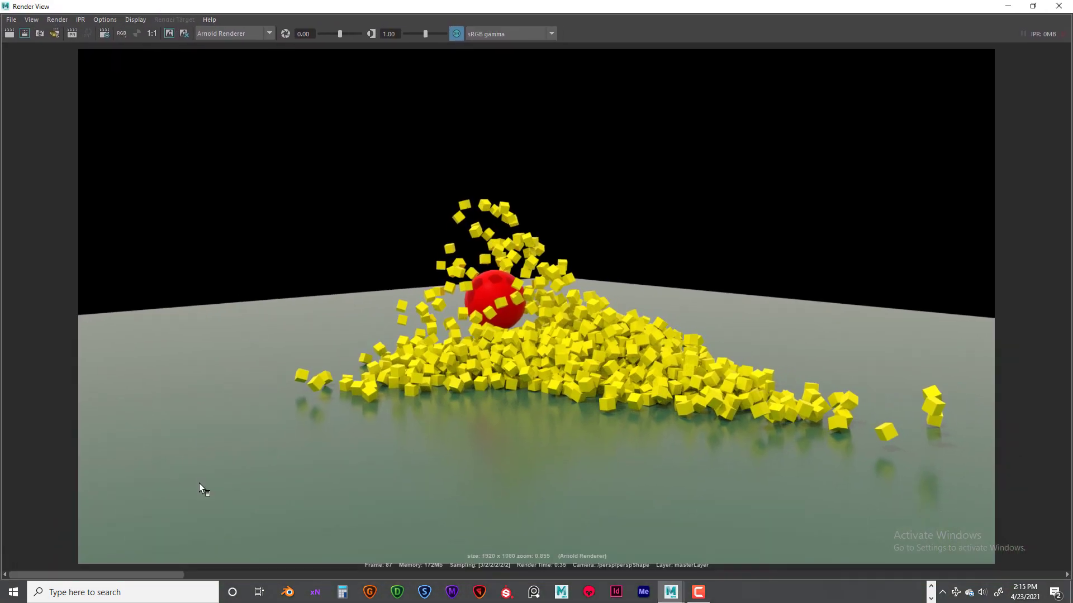
Bring up the frame 58 render at the end of the kept images and apply the Color Managed Image - View Transform embedded save mode
left_click_drag(201, 575, 1039, 581)
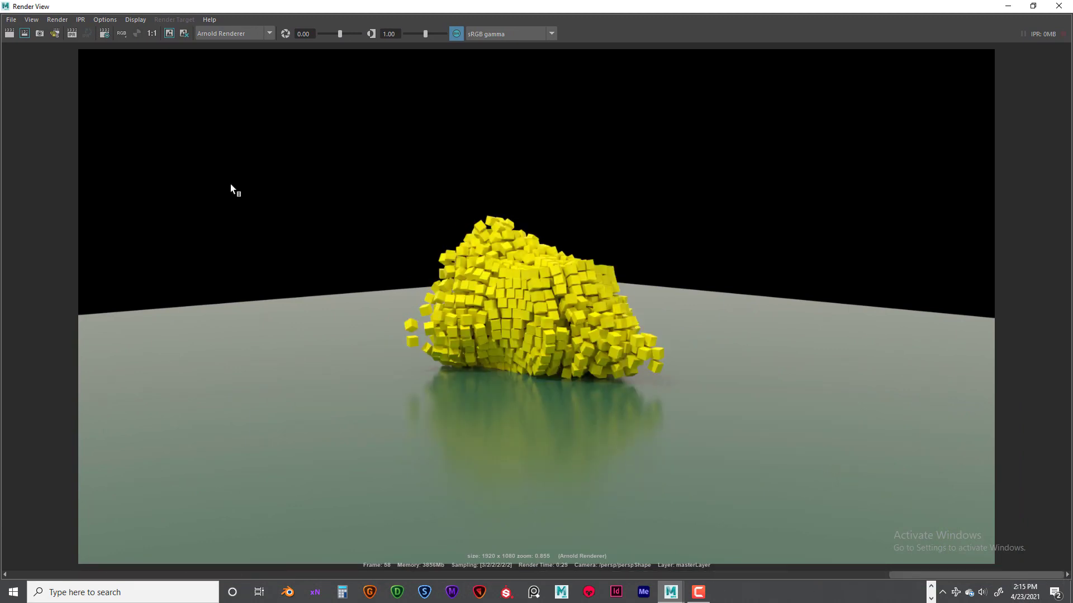
left_click(11, 19)
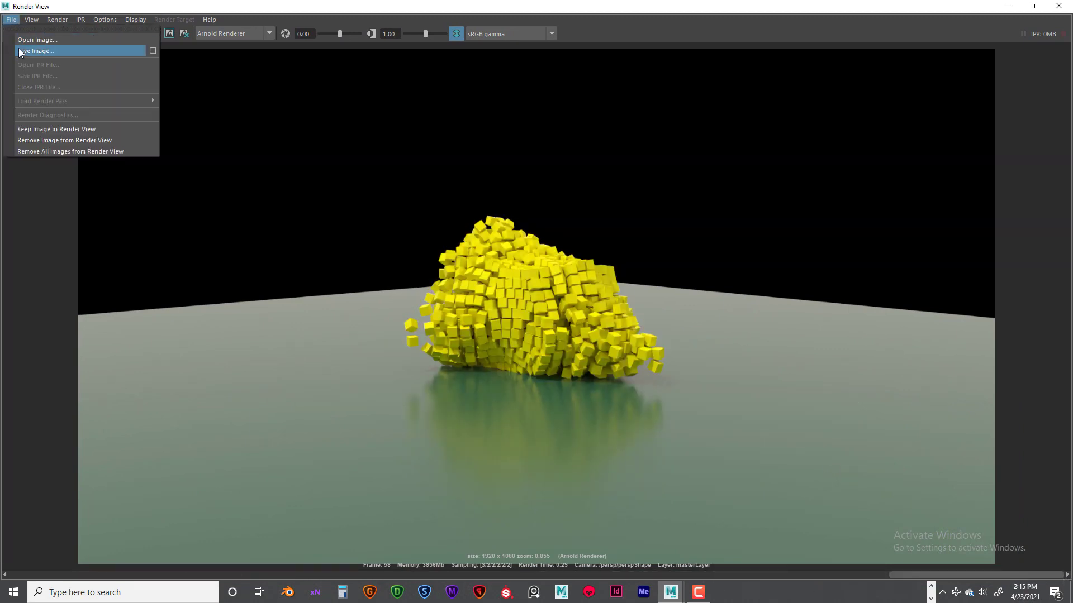
left_click(153, 51)
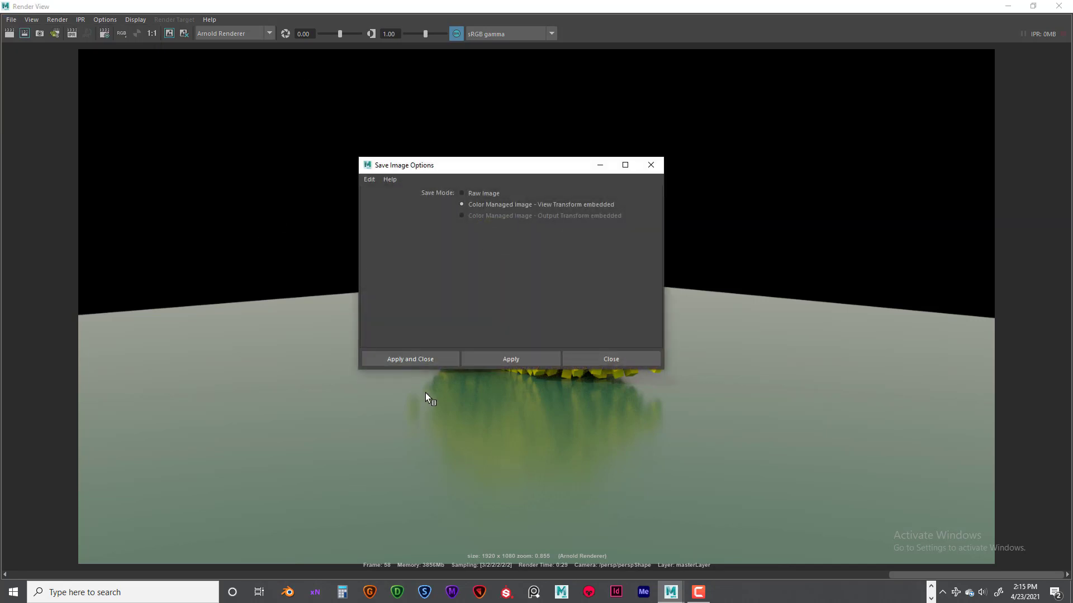
left_click(397, 358)
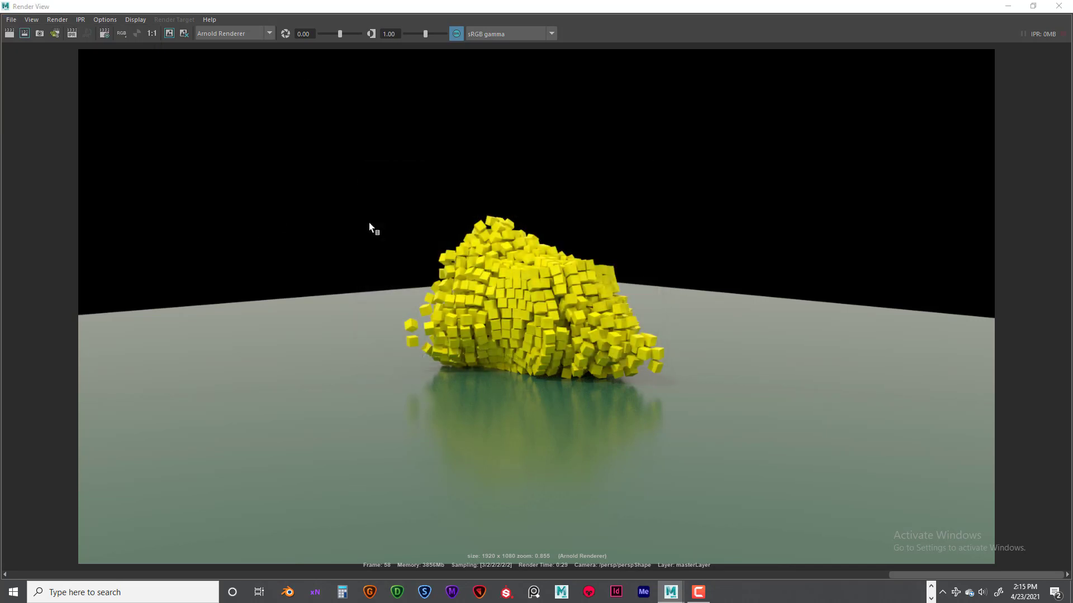
Save the frame 58 render as a JPEG named with the author's username followed by _Mod_14_Bullet_Test_A, copying the name for reuse
left_click(11, 19)
left_click(24, 49)
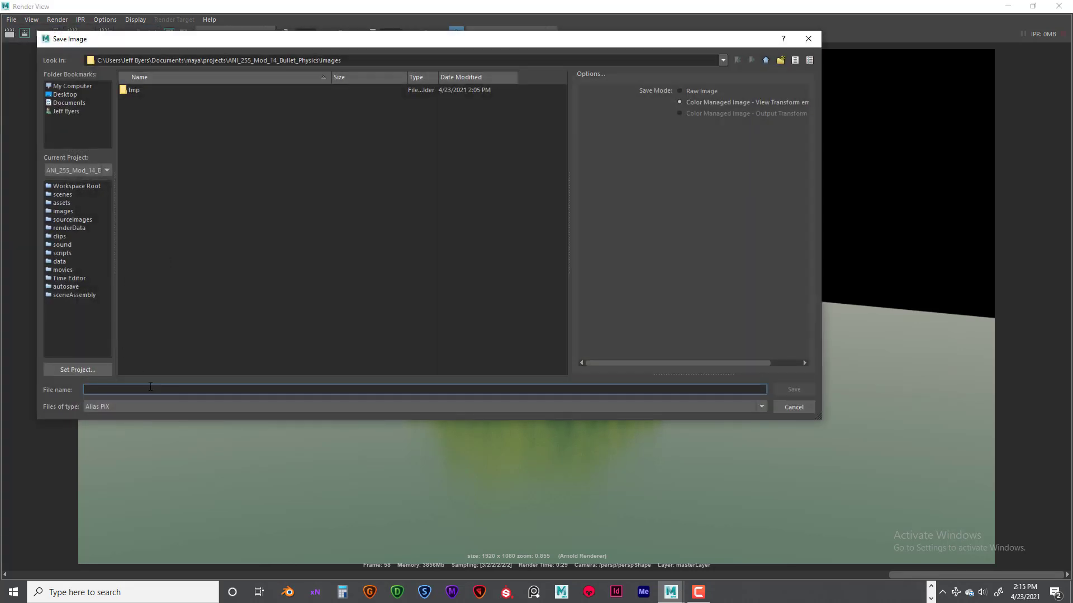
left_click(120, 407)
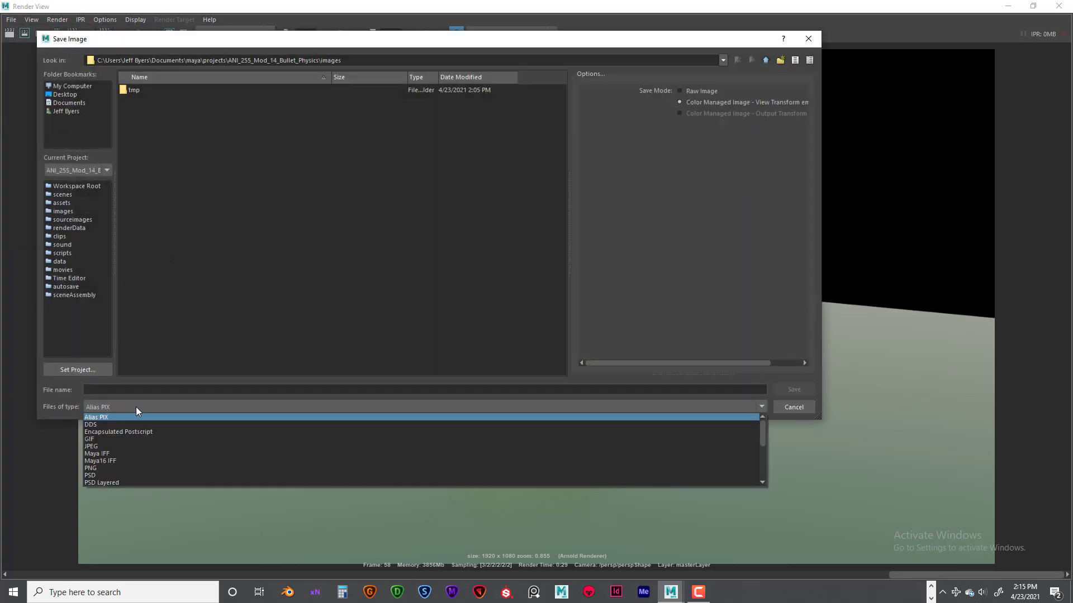
left_click(101, 446)
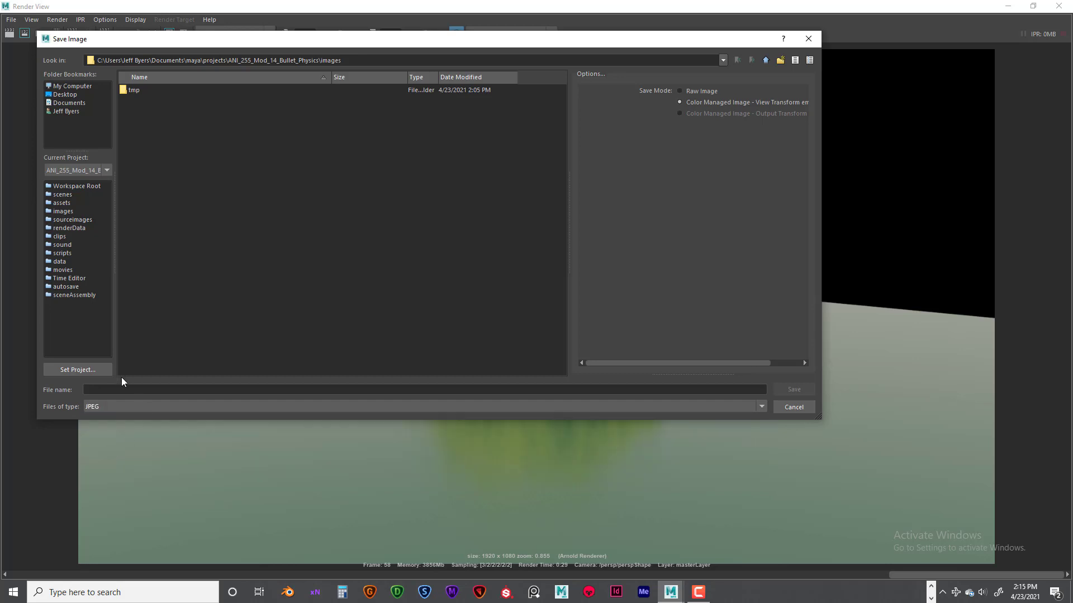
left_click(114, 390)
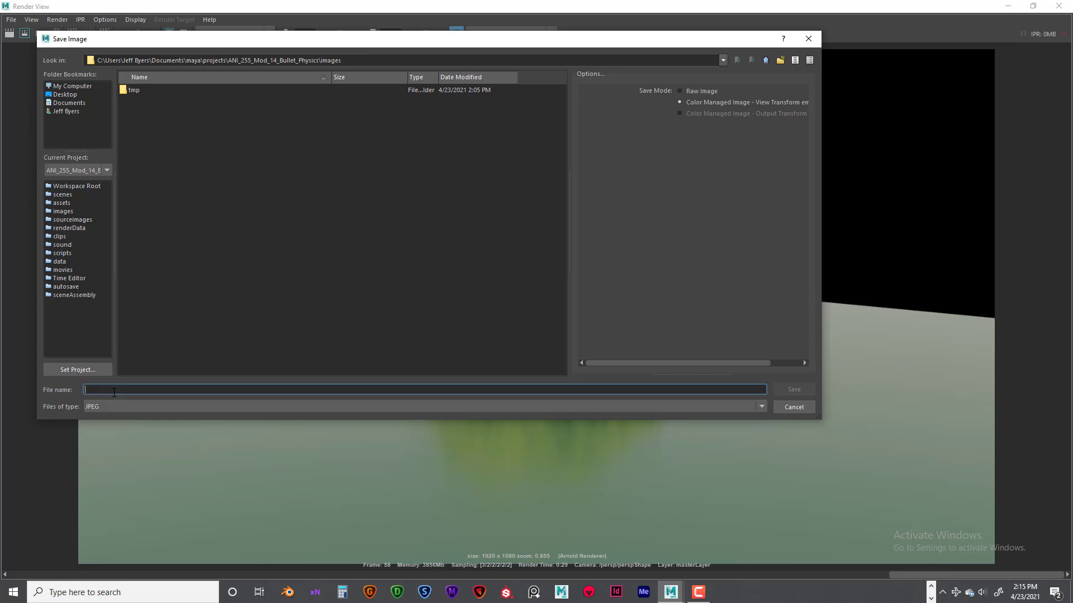
type("Jbyers_Mod_14_Bullet_Test_A")
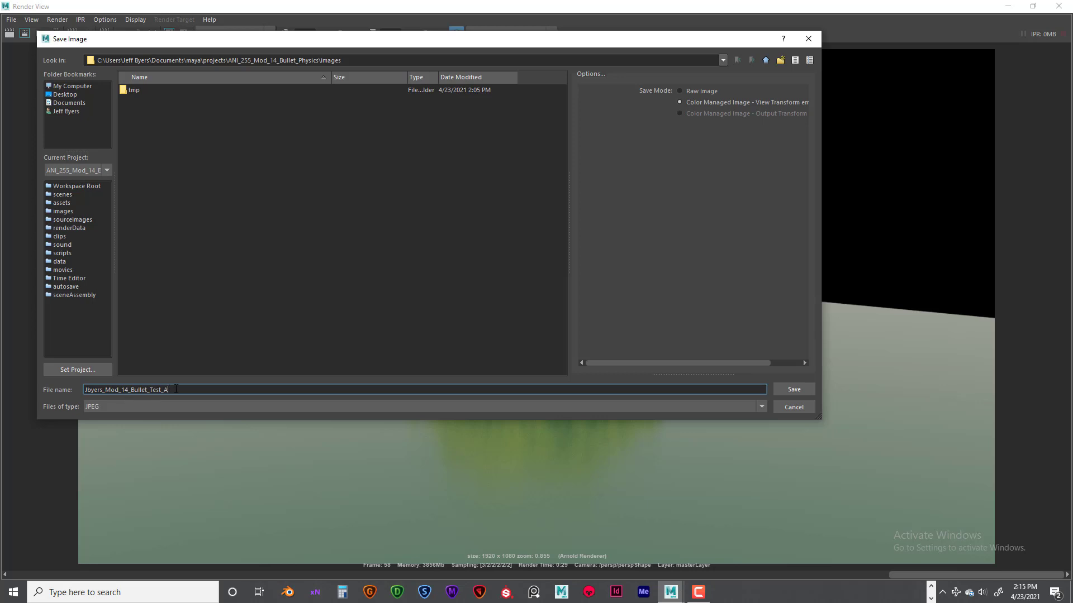
left_click_drag(175, 390, 46, 385)
key("ctrl+c")
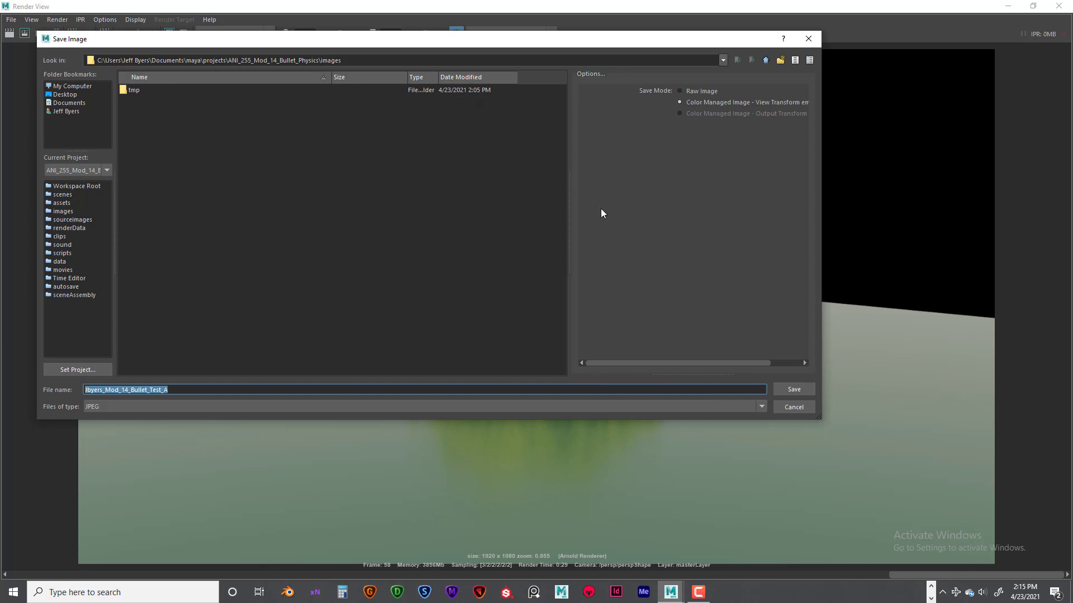
left_click(794, 389)
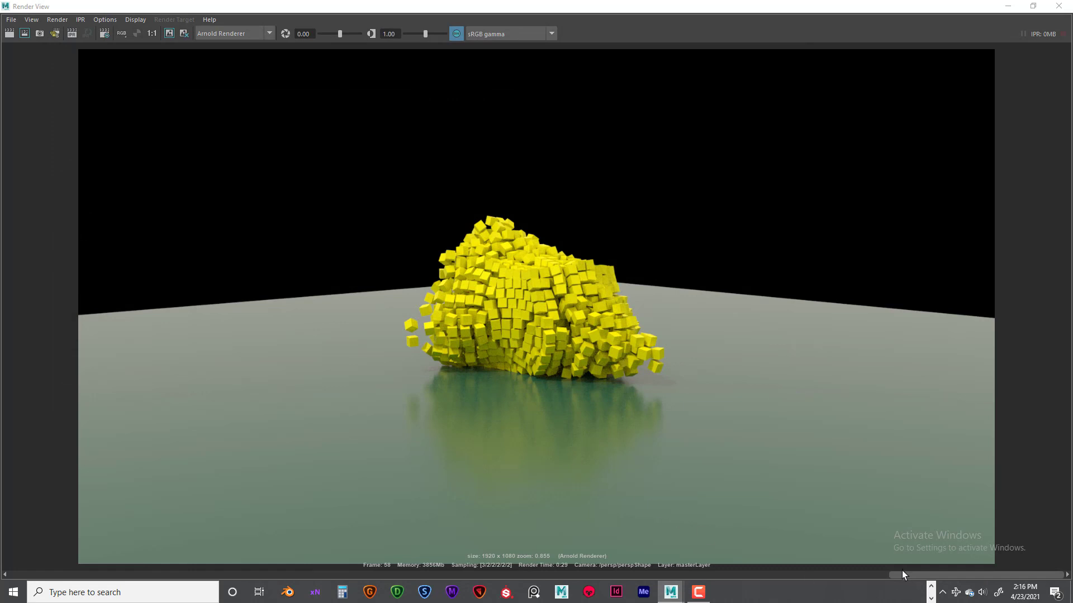
Display the frame 87 render and save it as a JPEG under the copied name, replacing the ending with B
left_click(812, 569)
left_click_drag(812, 568, 625, 535)
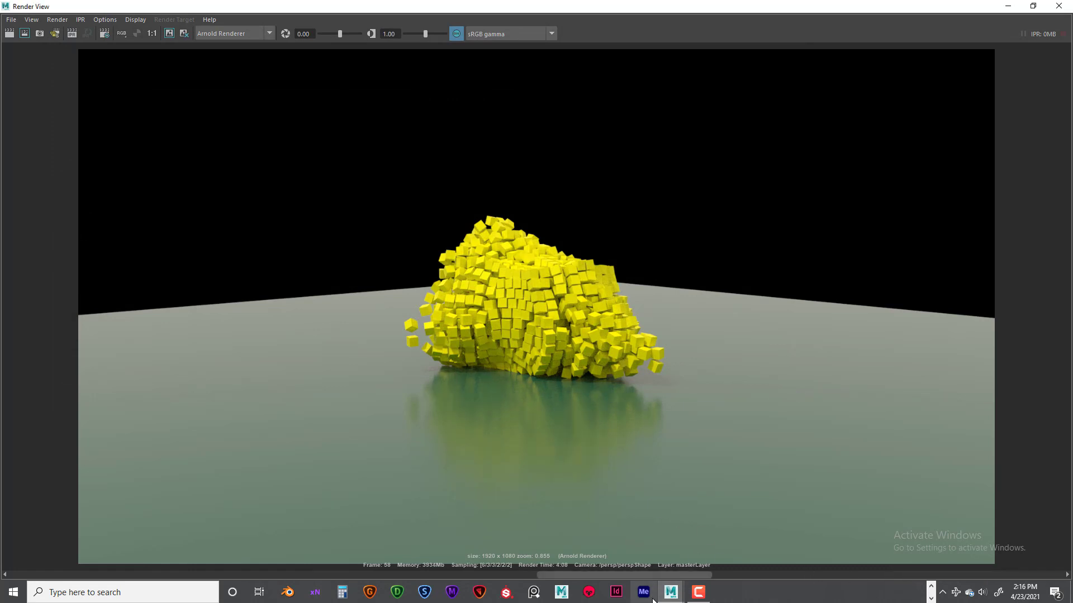
left_click_drag(588, 575, 125, 518)
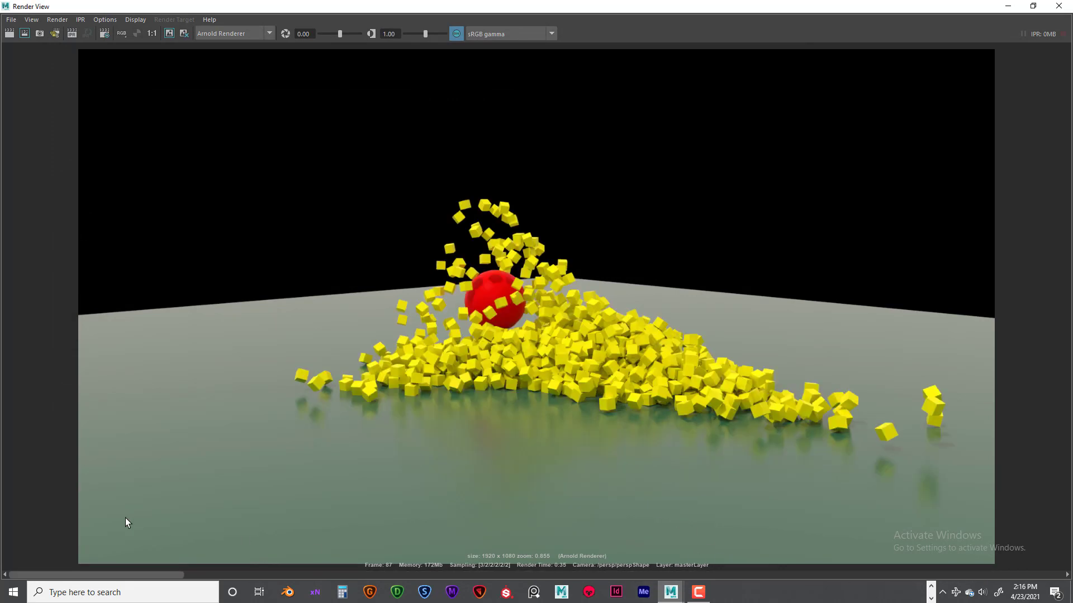
left_click(10, 19)
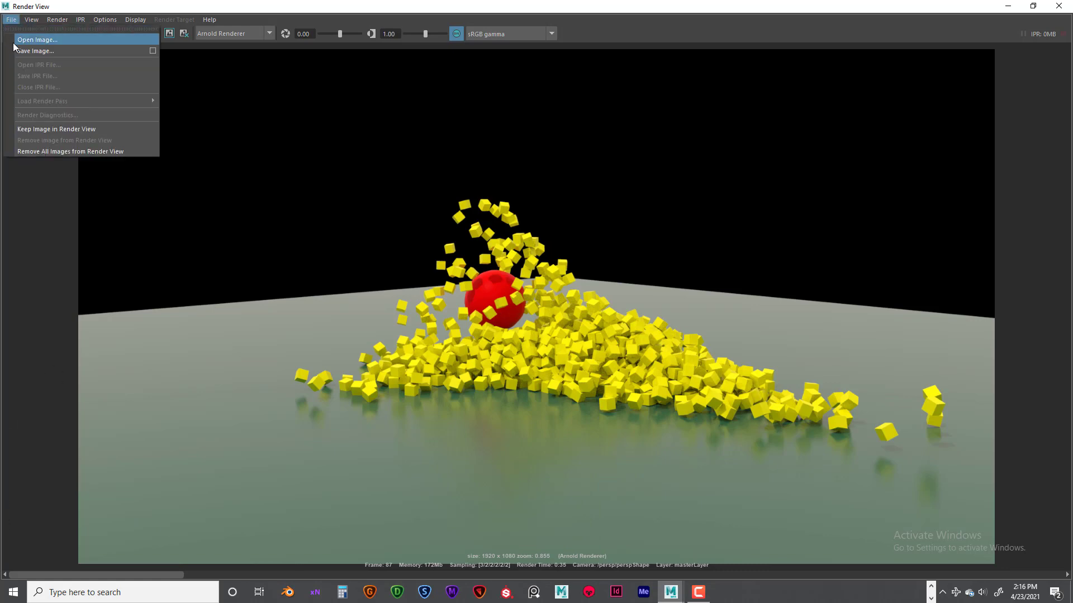
left_click(20, 47)
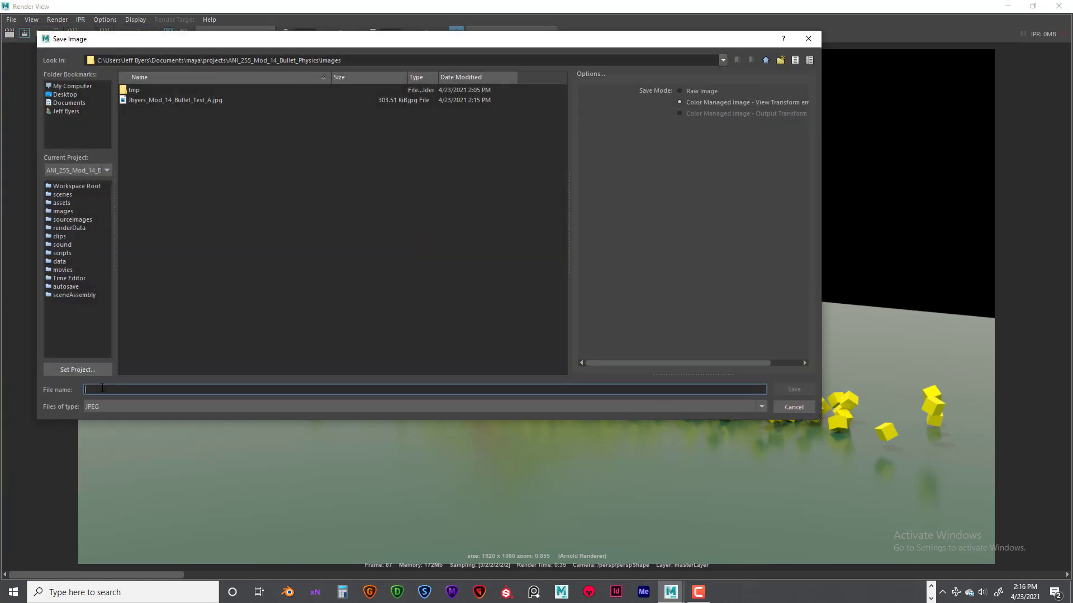
key("ctrl+v")
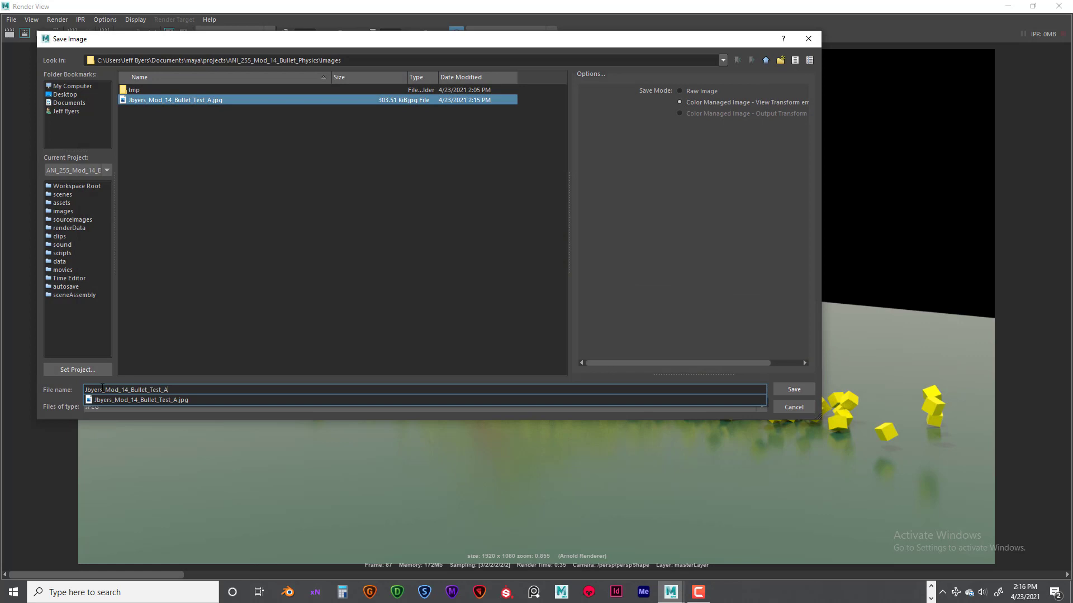
left_click(167, 387)
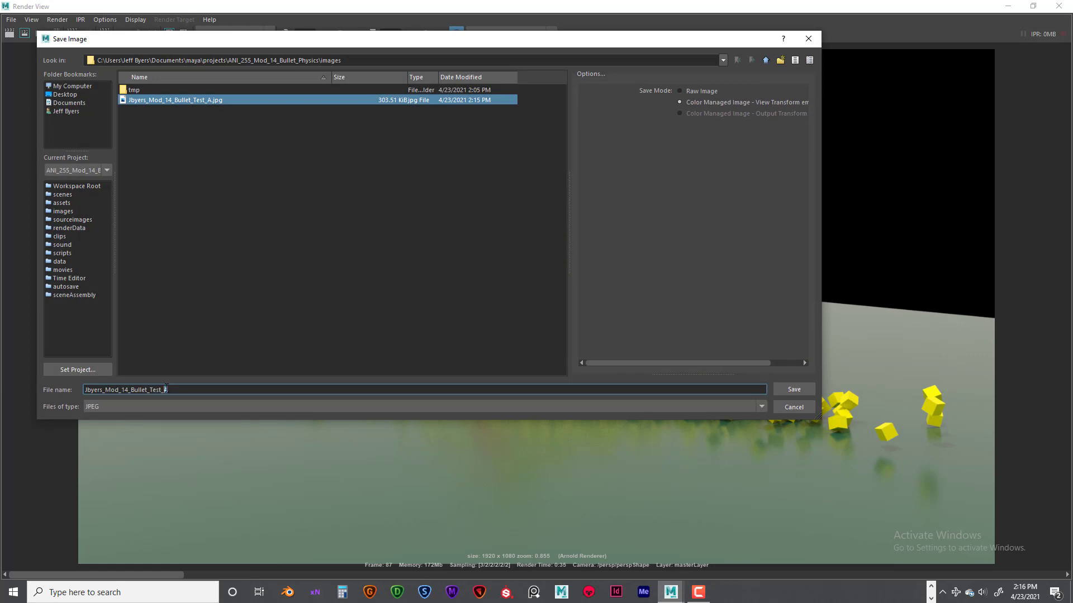
type("E")
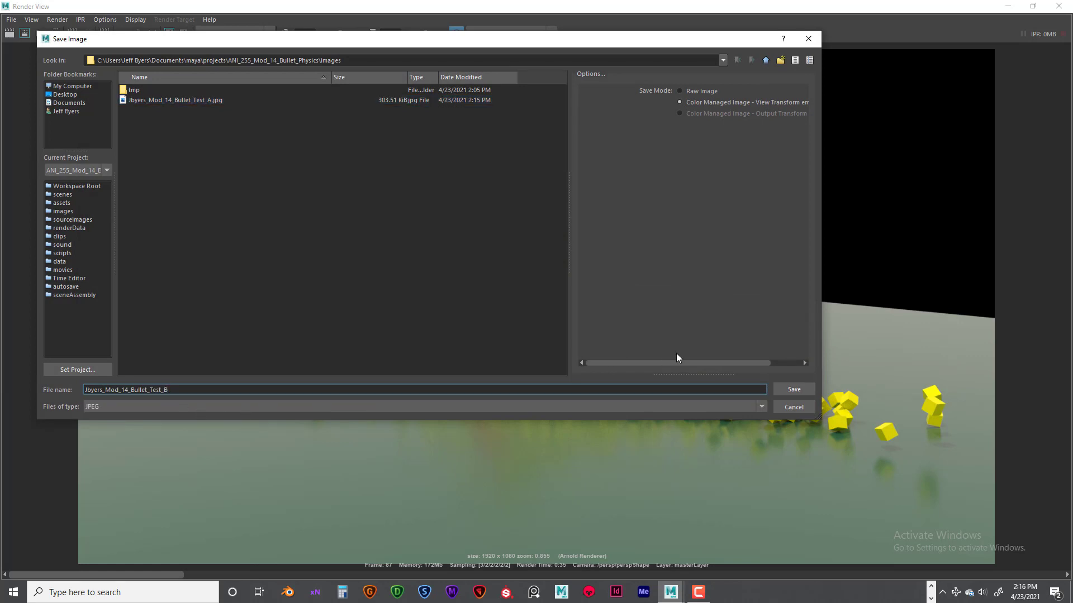
left_click(785, 387)
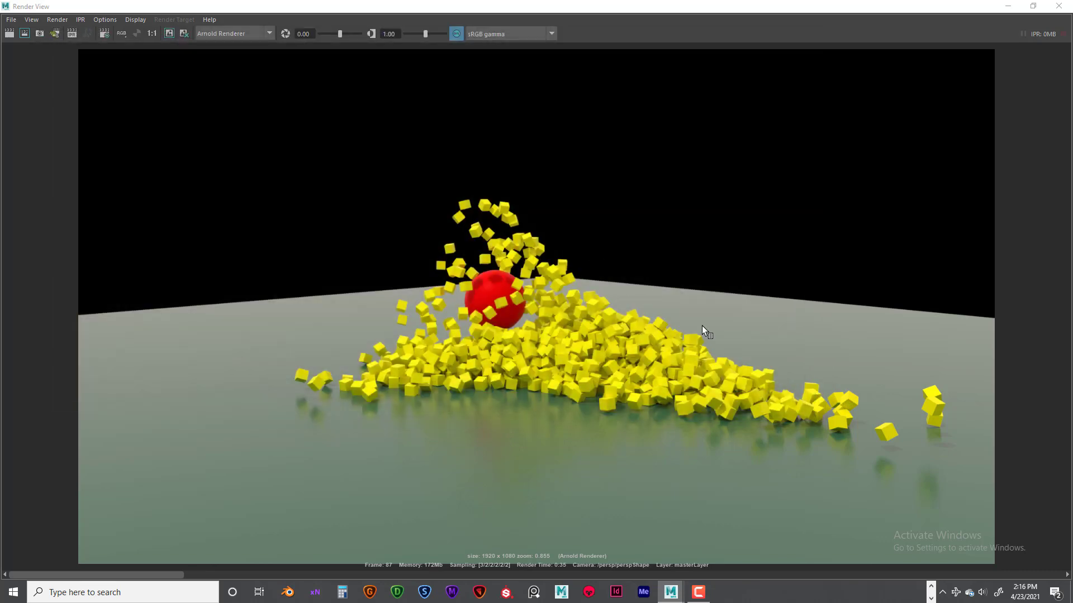
Close the Render View and return the simulation to frame 1
left_click(1058, 6)
left_click(635, 321)
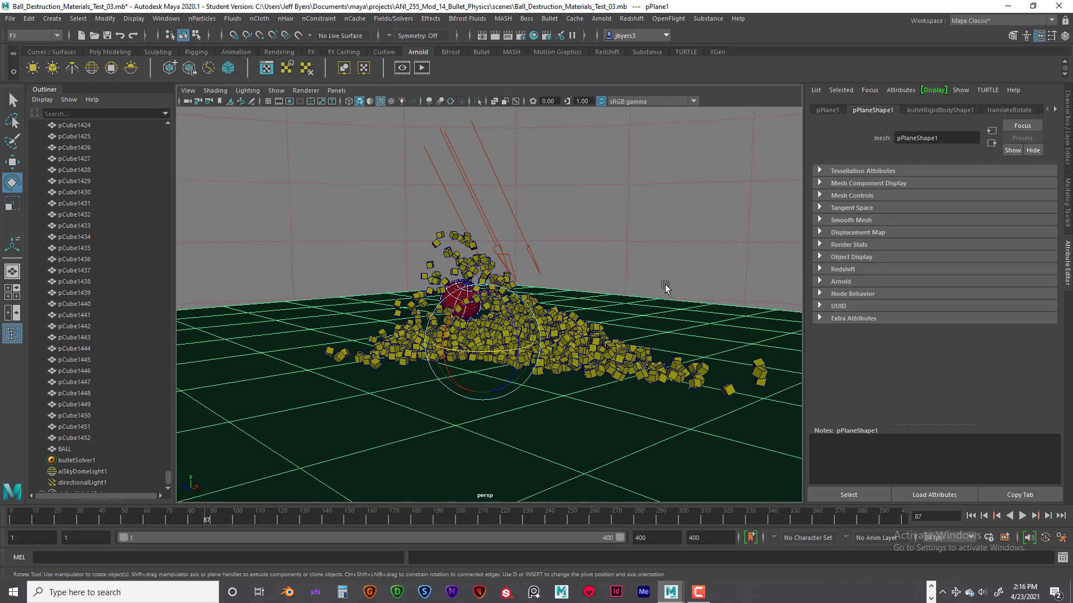
left_click_drag(515, 337, 591, 349, "alt")
scroll(552, 341, "down", 3)
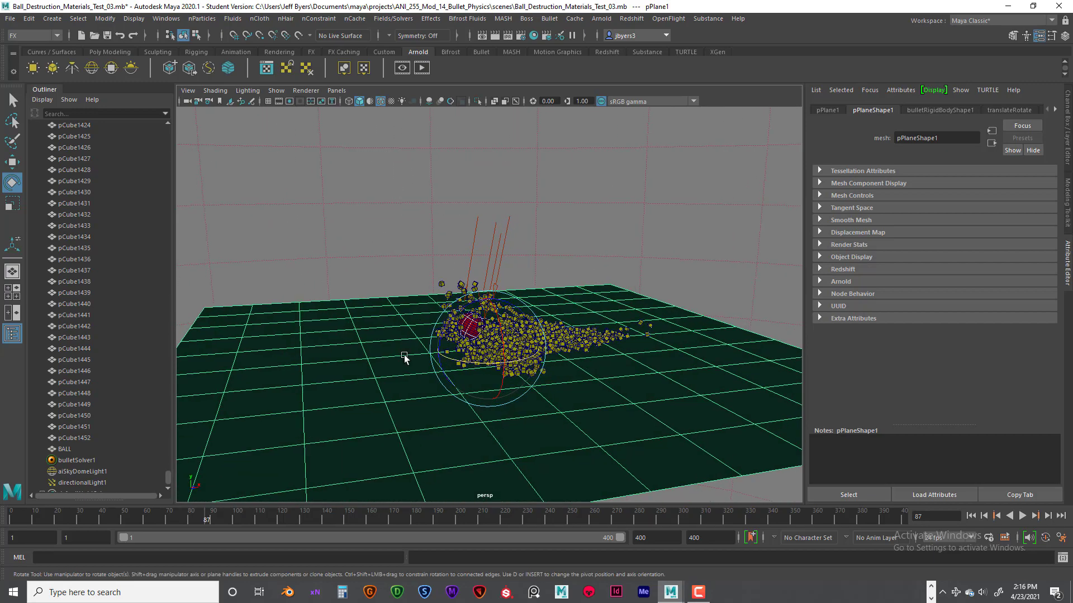
left_click_drag(285, 379, 395, 360, "alt")
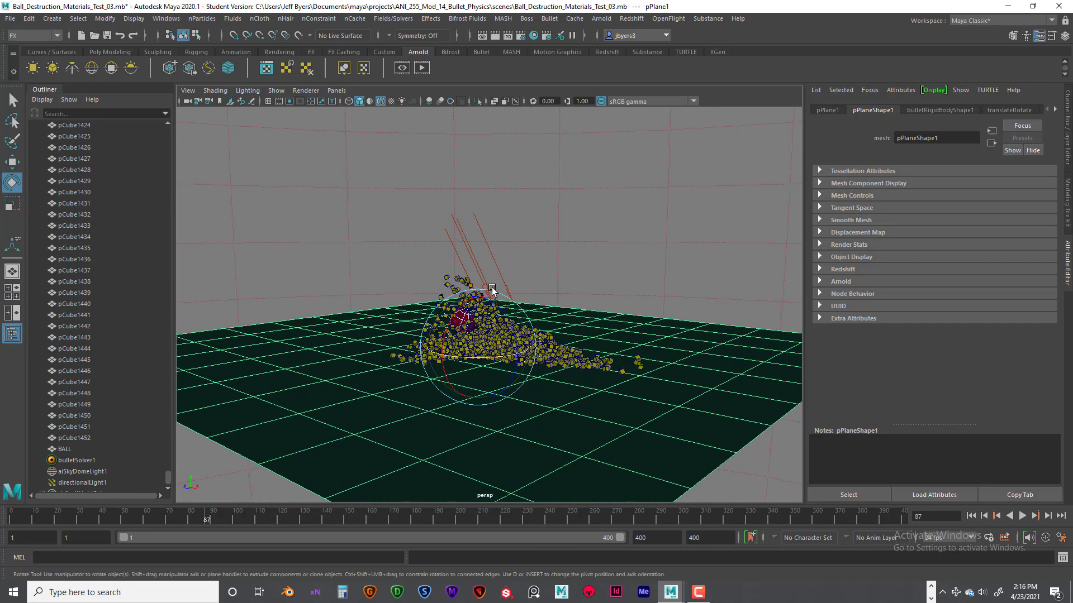
left_click(135, 471)
right_click_drag(492, 313, 517, 305, "alt")
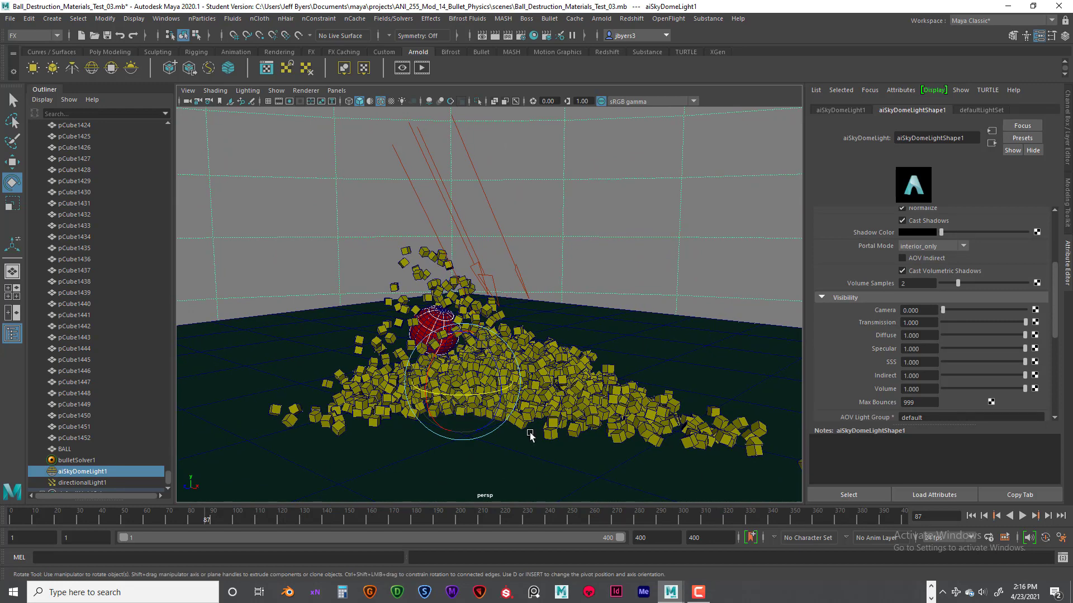
left_click(971, 516)
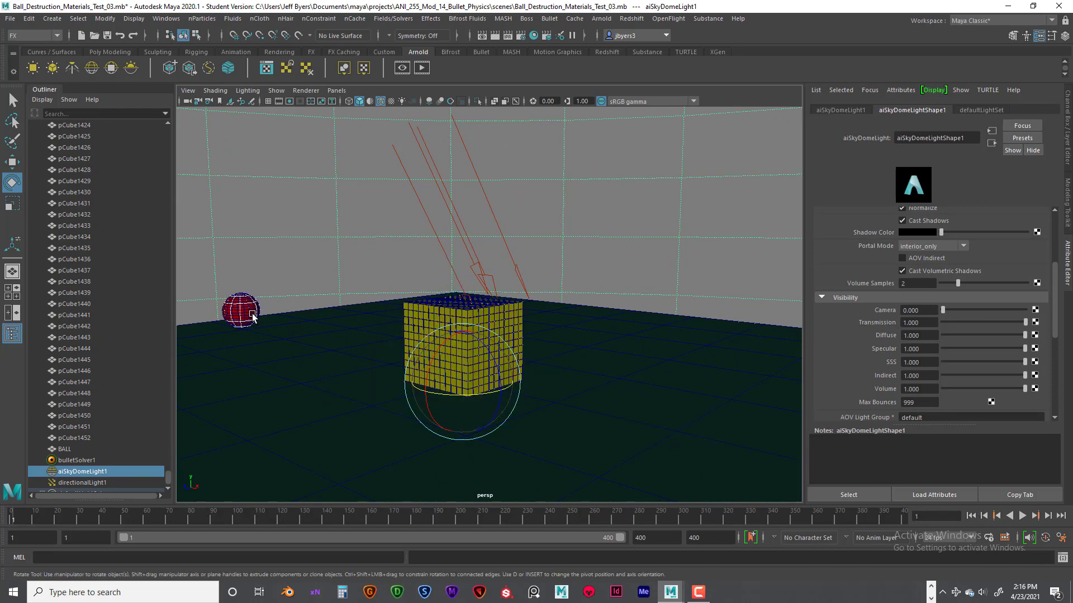
Select the red ball and key its rigid body Impulse X at 40 on frame 1
left_click(253, 316)
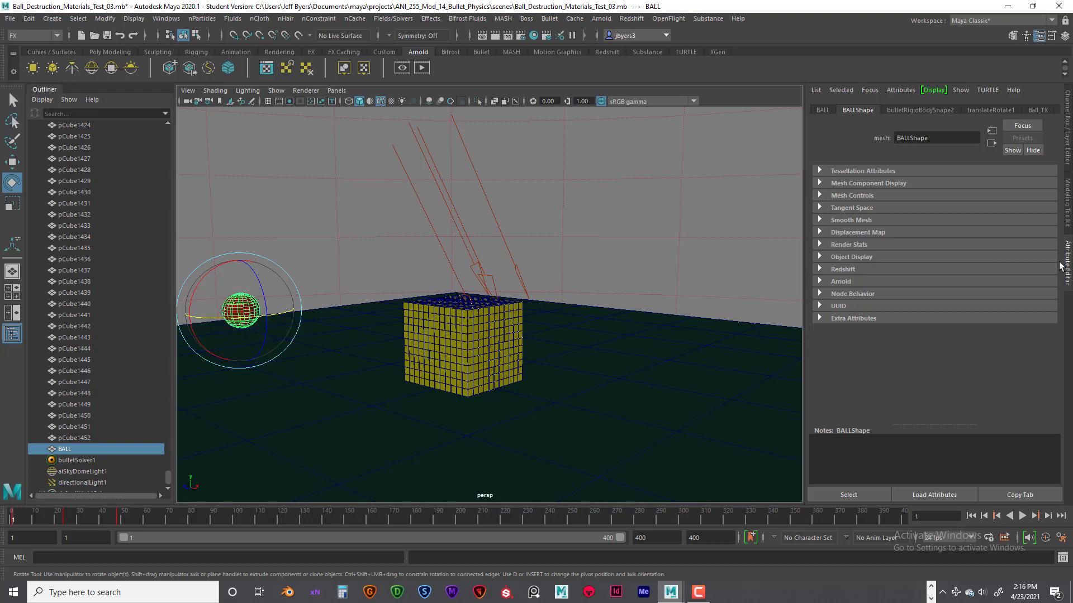
key("ctrl+a")
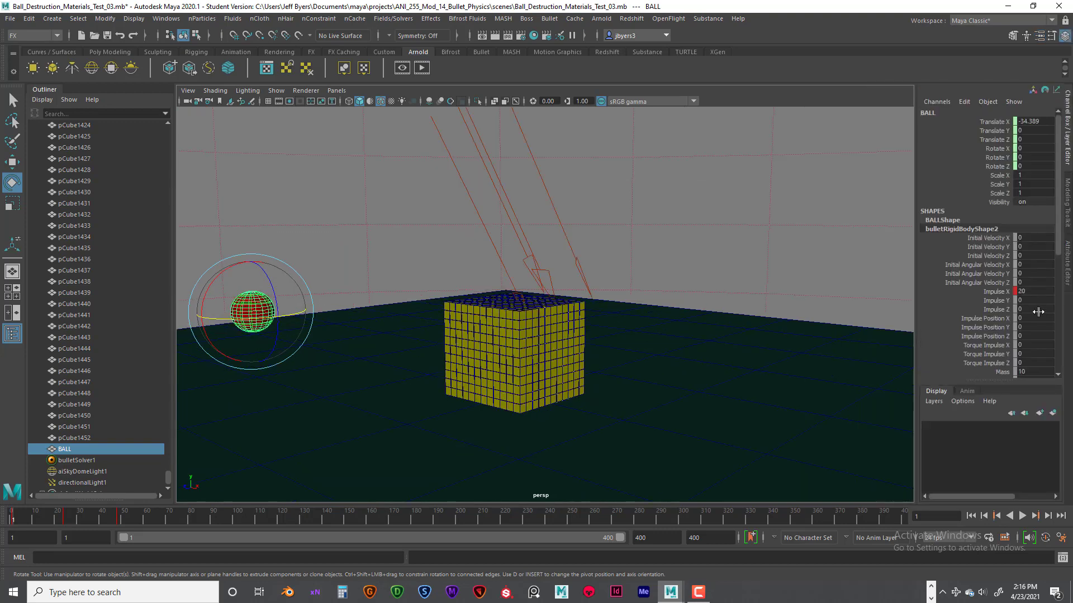
left_click(996, 291)
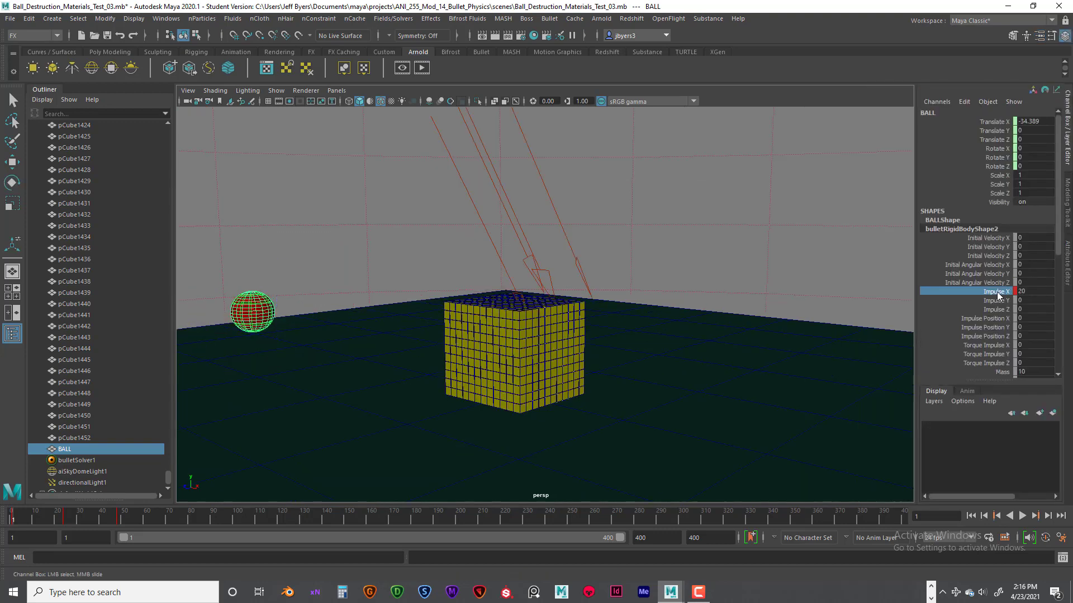
double_click(1030, 292)
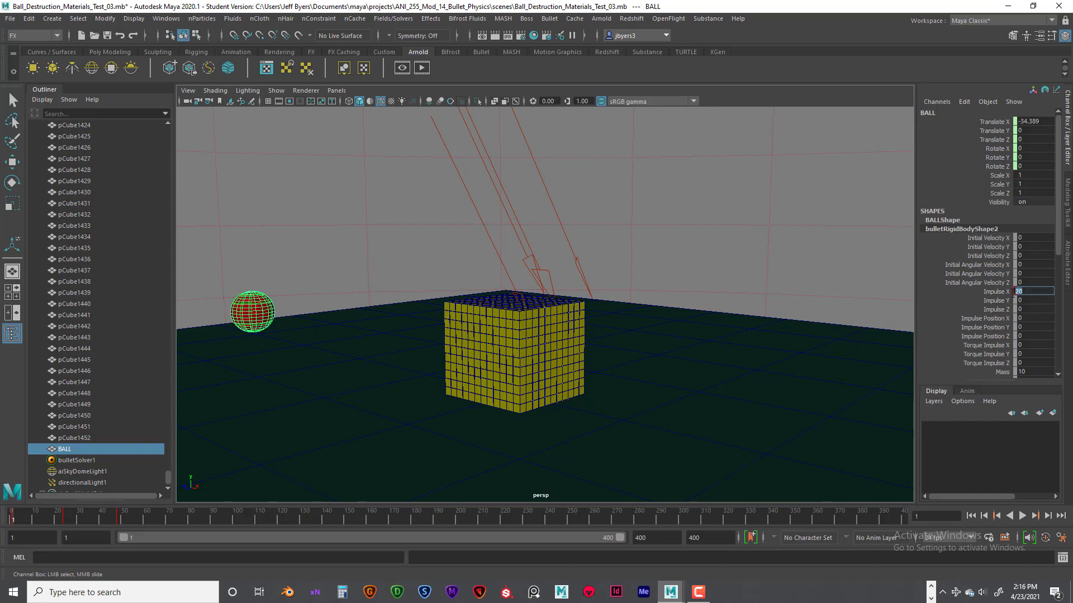
key("Return")
left_click(993, 291)
right_click(993, 291)
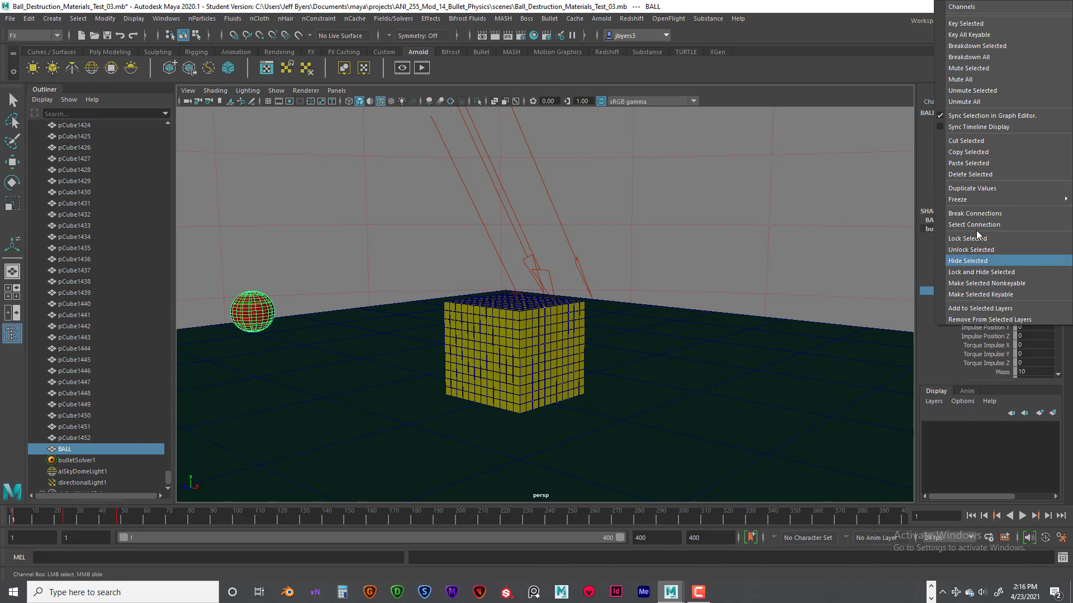
left_click(957, 24)
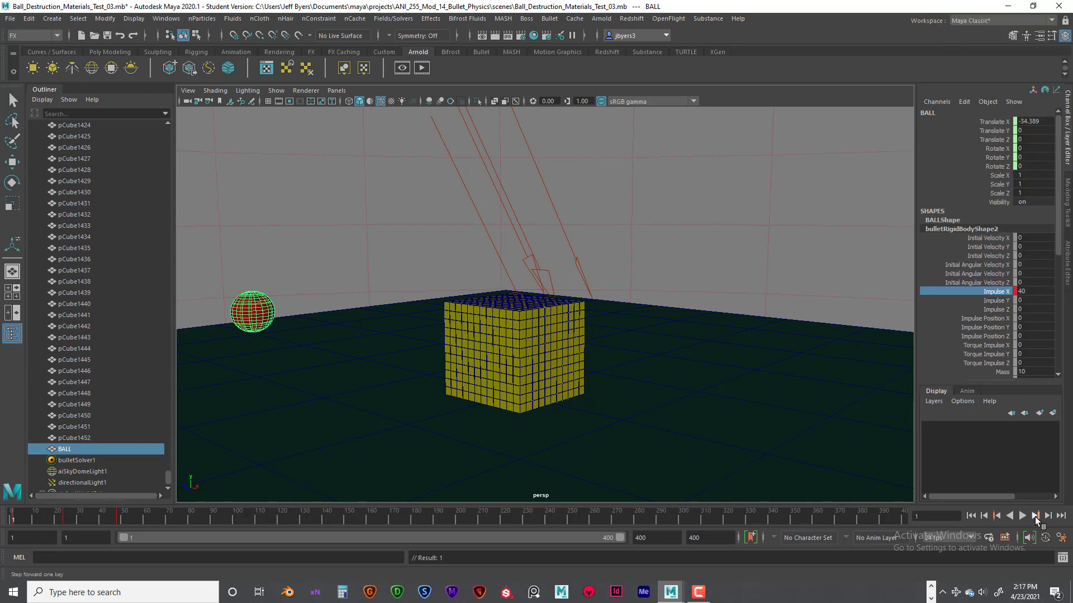
Key the ball's rigid body Impulse X at 40 on frame 24
left_click(1034, 516)
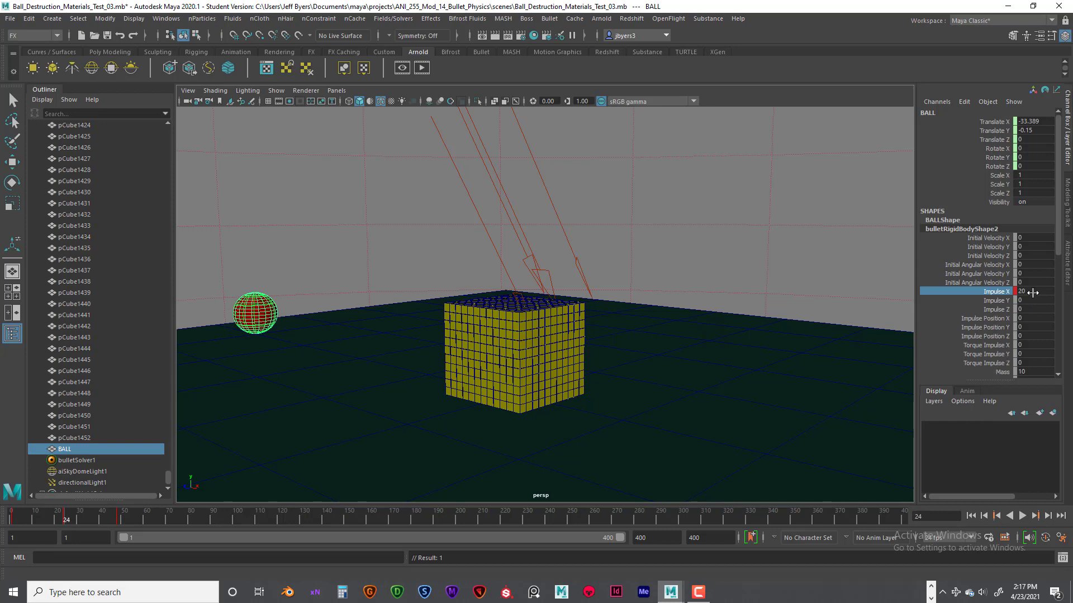
right_click(1004, 294)
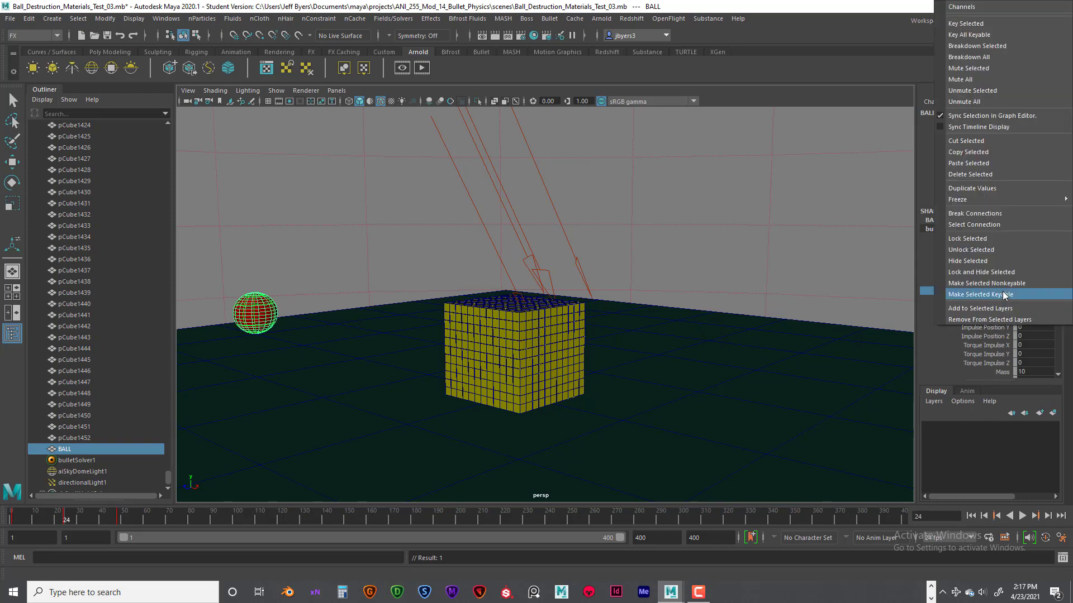
left_click(802, 363)
left_click(1032, 291)
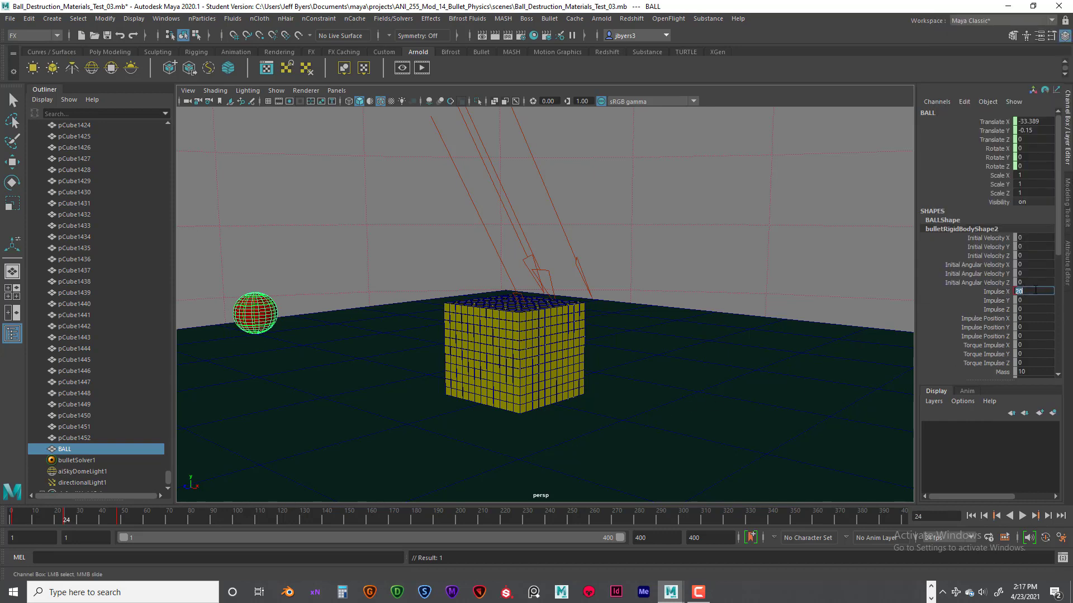
type("4")
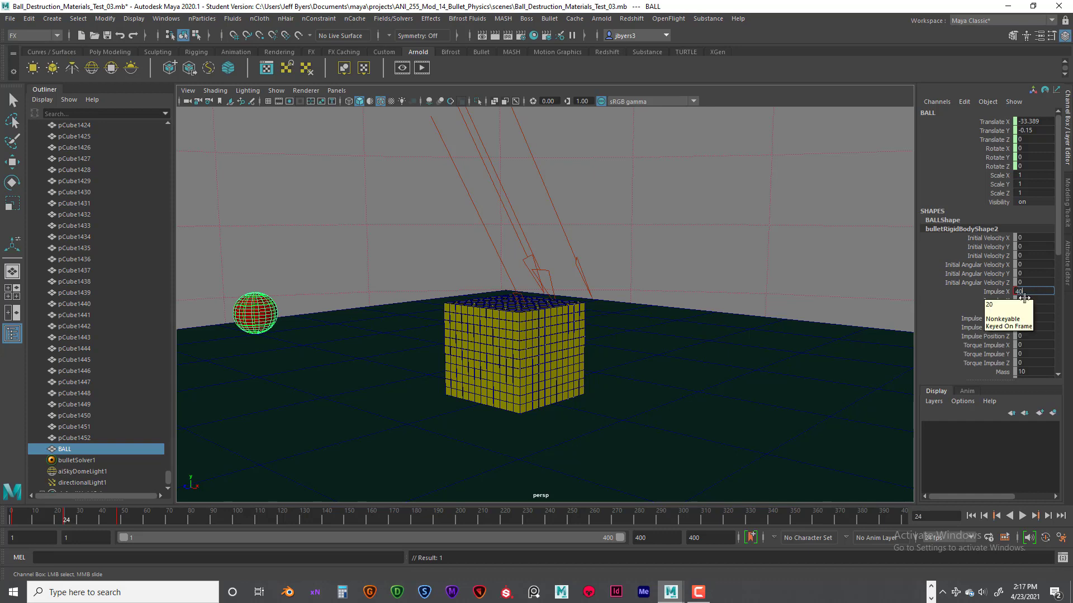
left_click(993, 291)
right_click(993, 292)
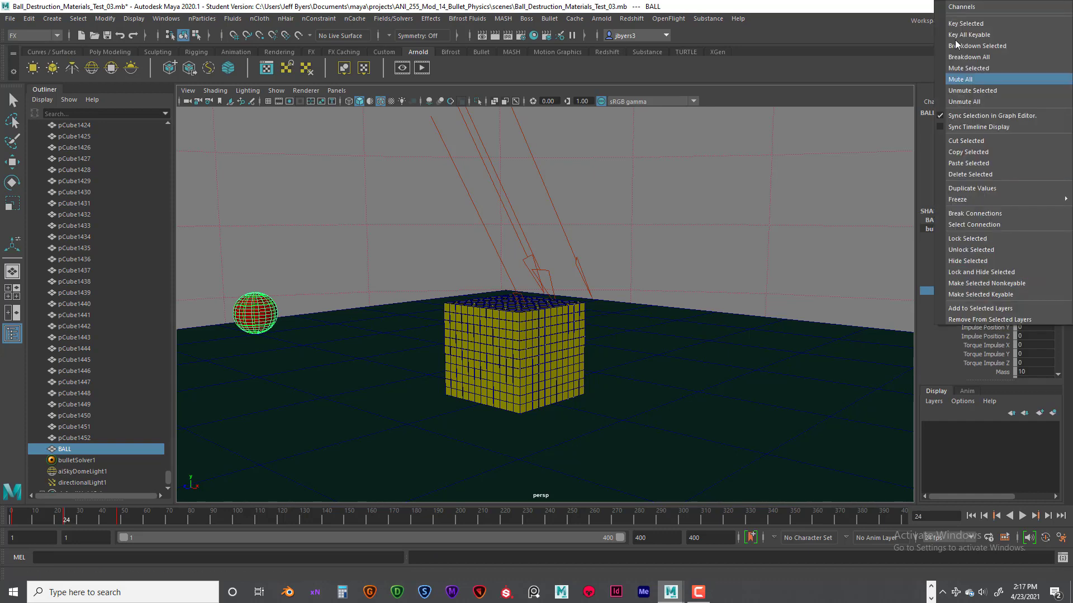
left_click(965, 23)
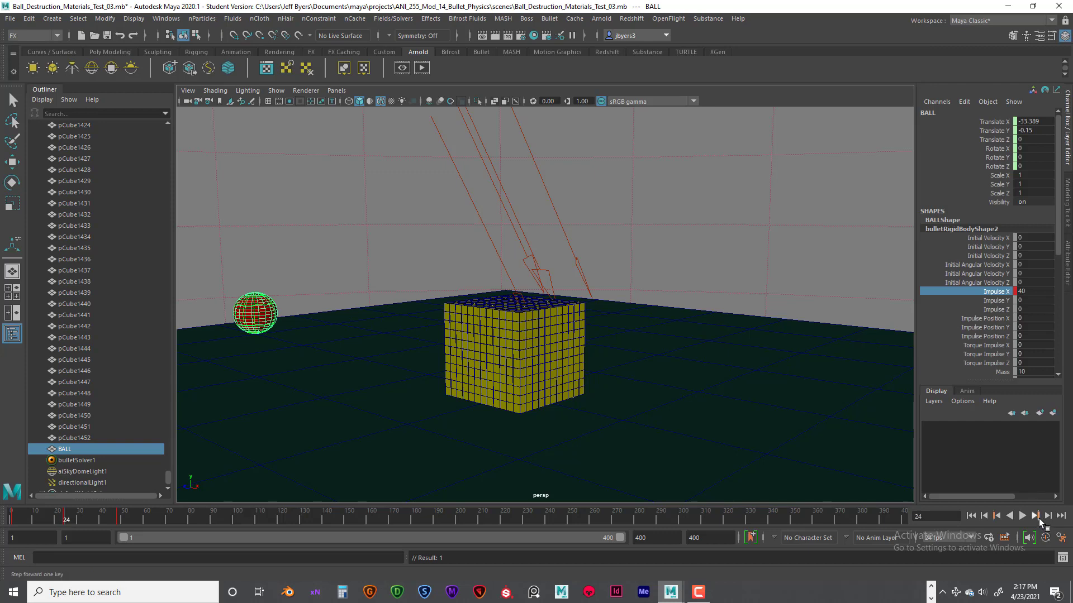
Go to the ball's key on frame 48 and key its Impulse X at 0 there
left_click(1035, 516)
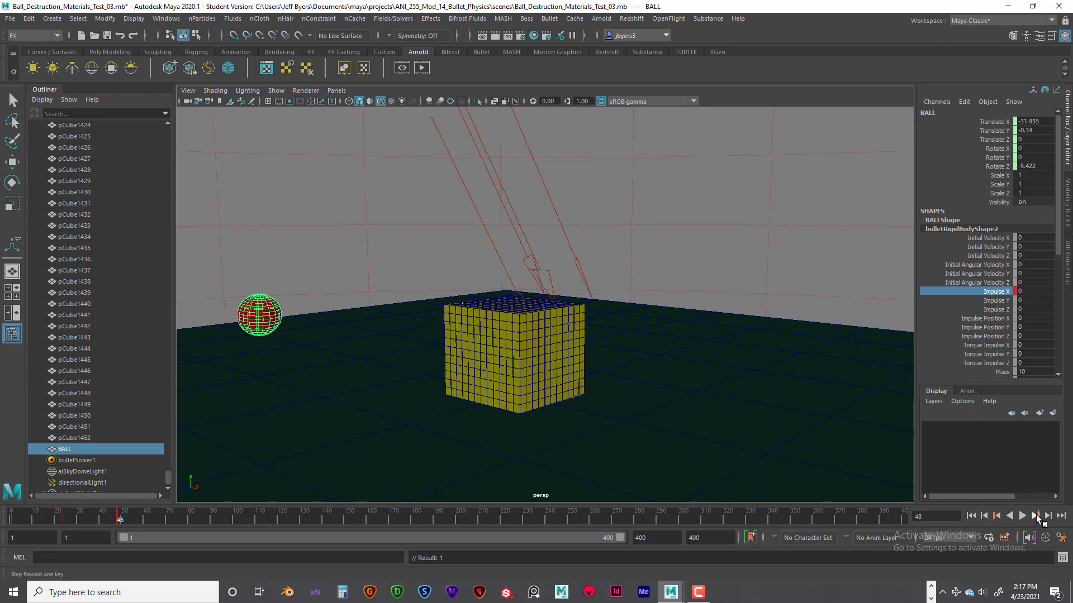
right_click(999, 296)
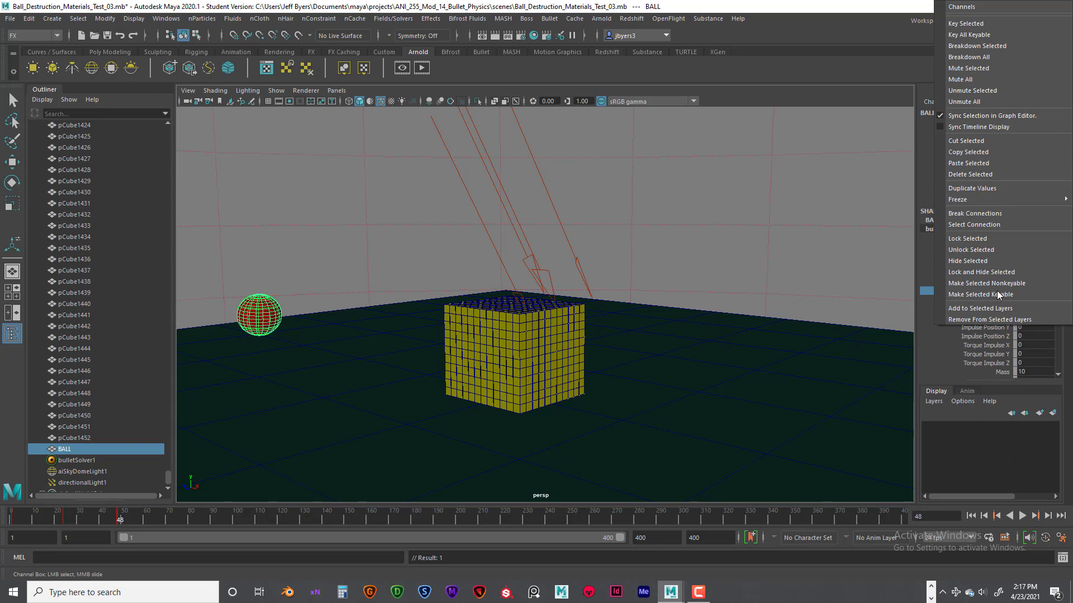
left_click(963, 24)
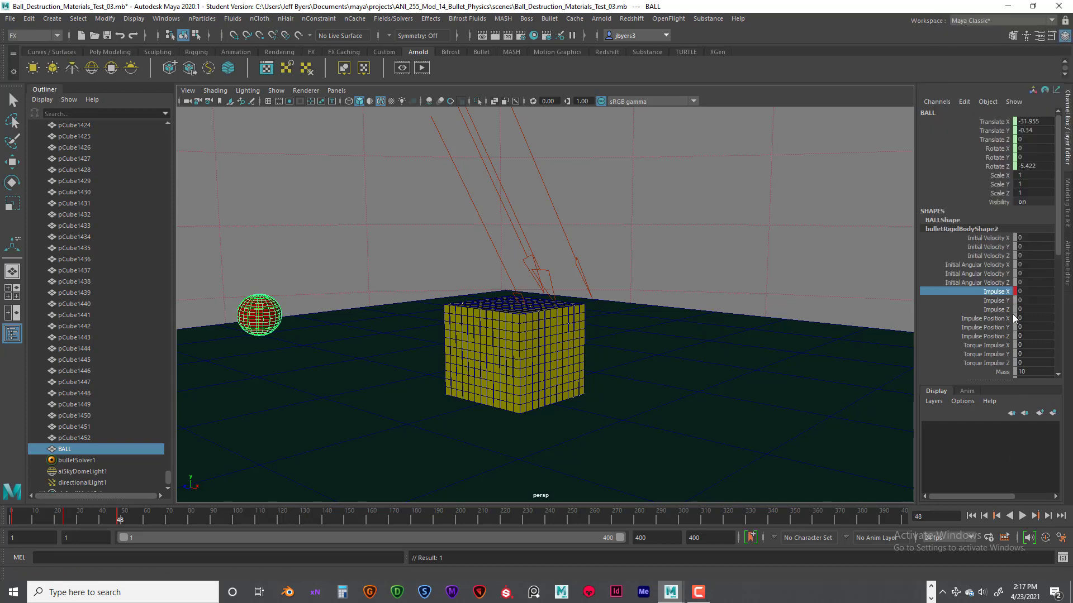
Play the simulation from frame 1 to check the ball's impact on the cube stack, stop it, and return to frame 1
left_click(971, 517)
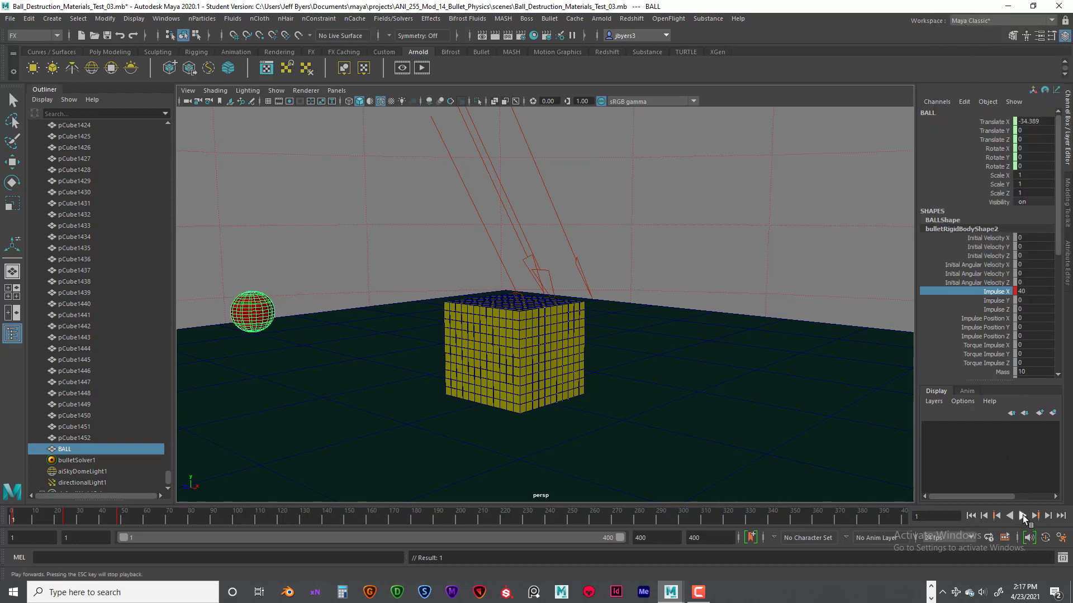
left_click(796, 322)
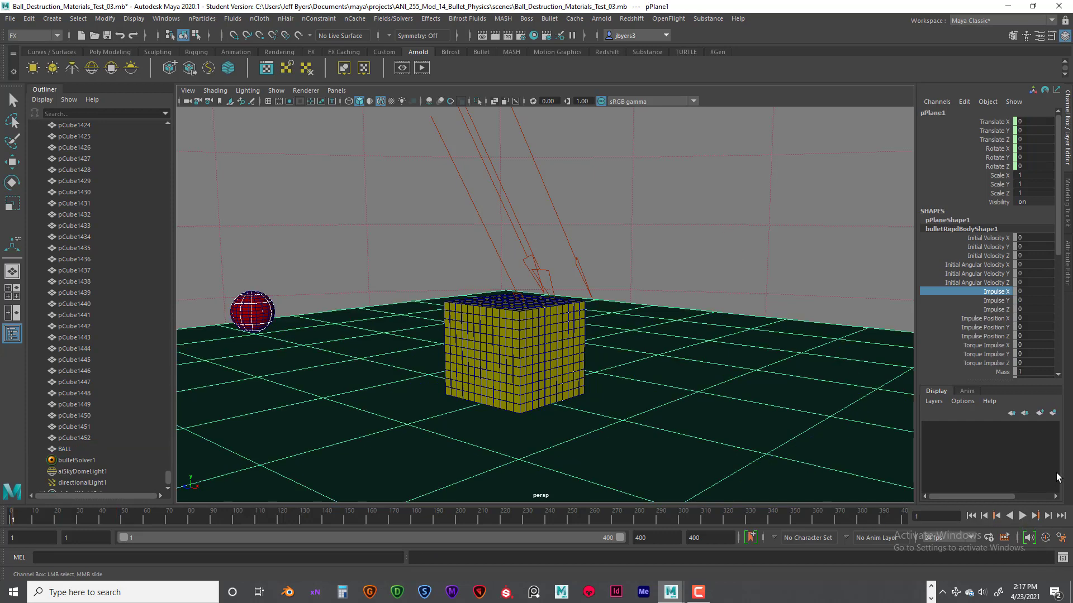
left_click(1021, 516)
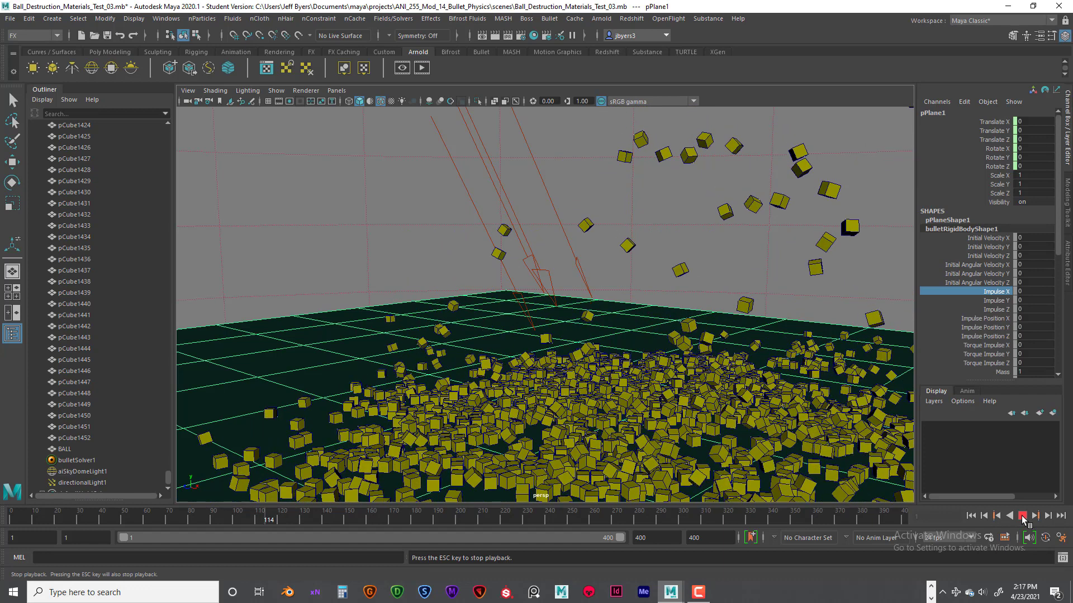
left_click(1022, 519)
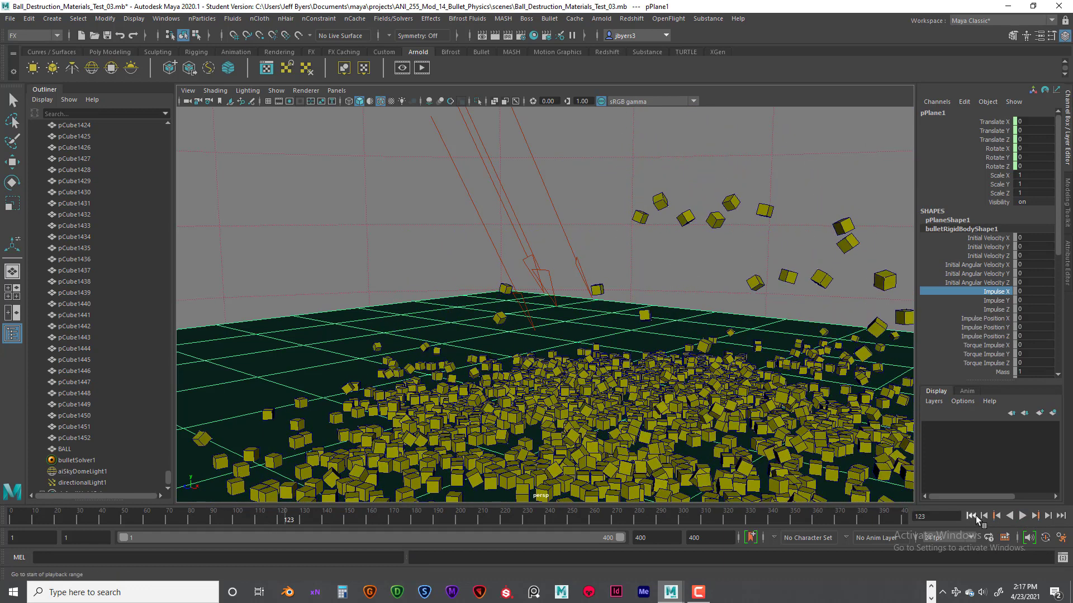
left_click(970, 515)
Replay the simulation from a wider view, pausing at frame 76 and stopping at frame 122
scroll(777, 454, "down", 8)
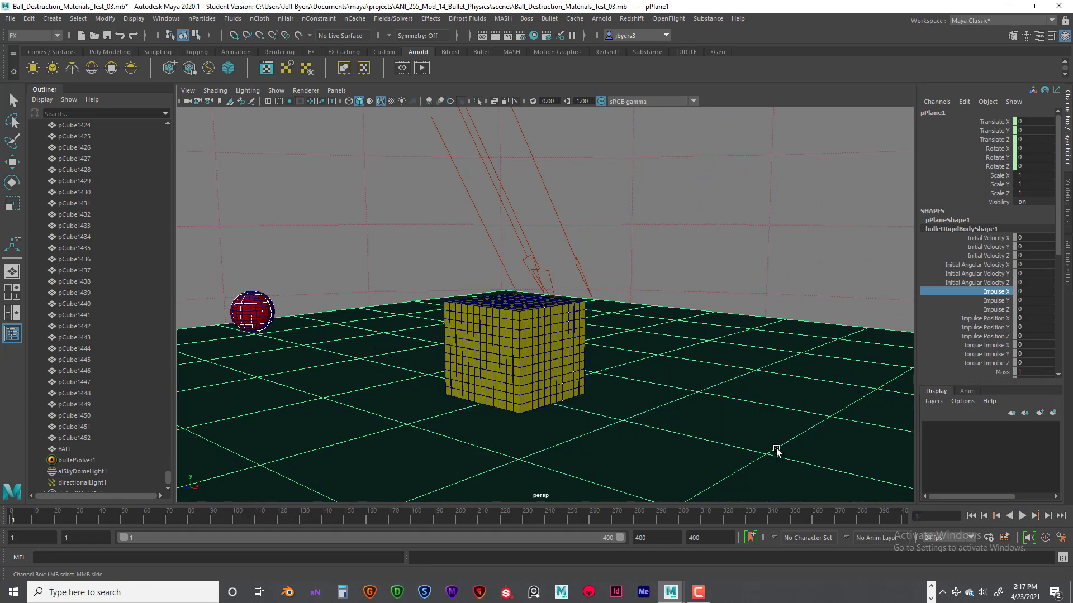
left_click_drag(784, 451, 804, 418, "alt")
right_click_drag(804, 418, 831, 427, "alt")
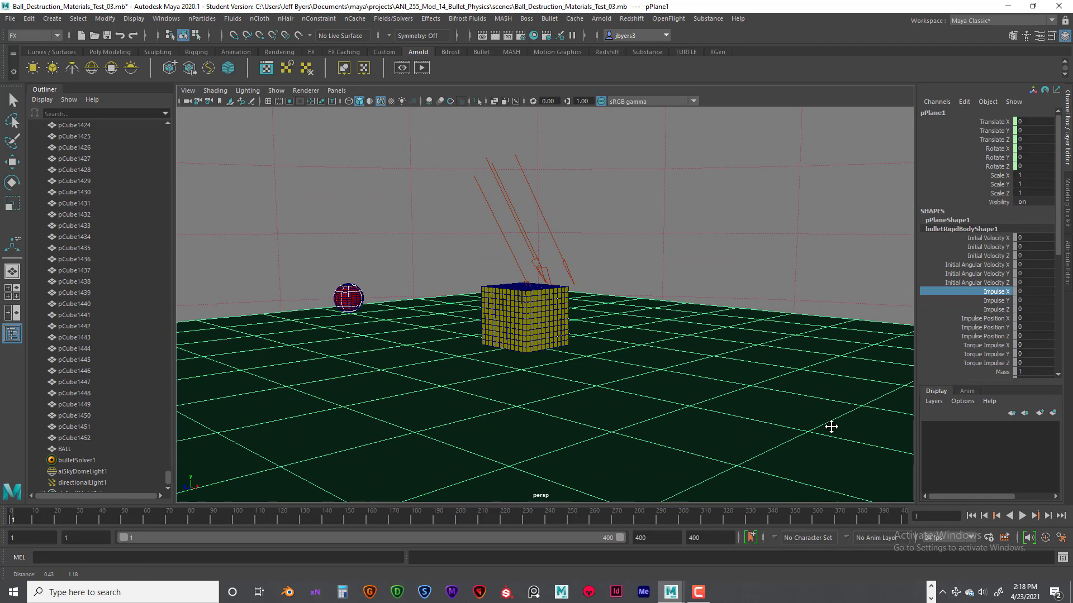
left_click(1022, 515)
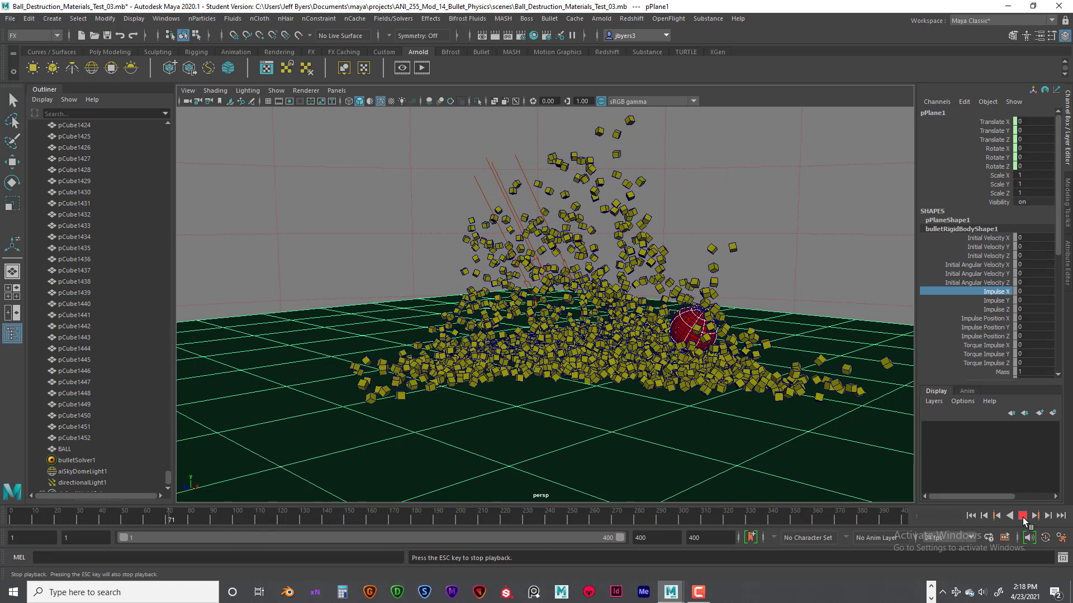
left_click(1022, 516)
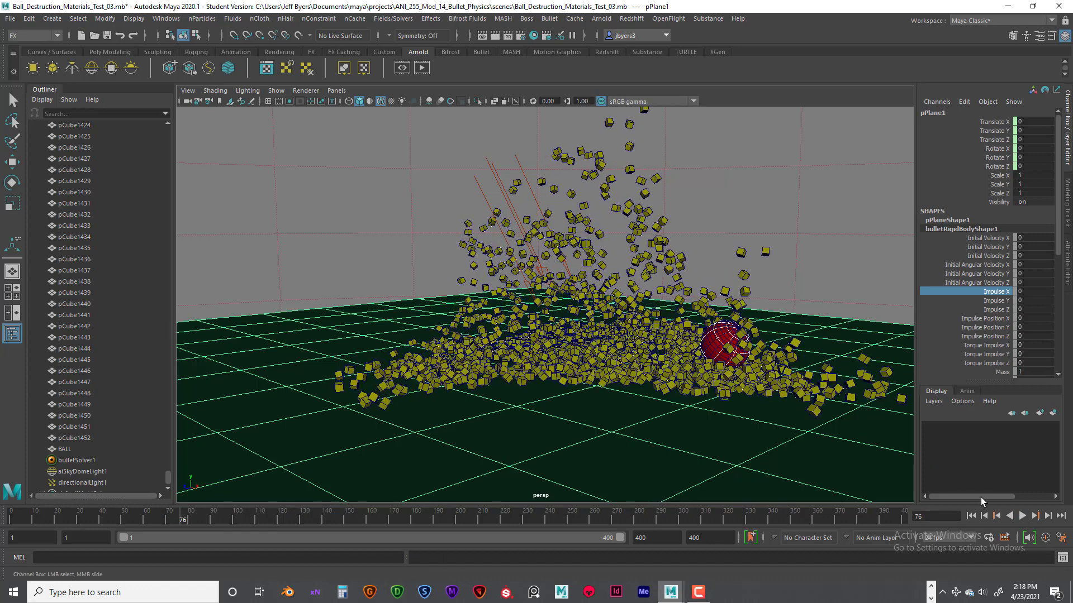
left_click(1022, 516)
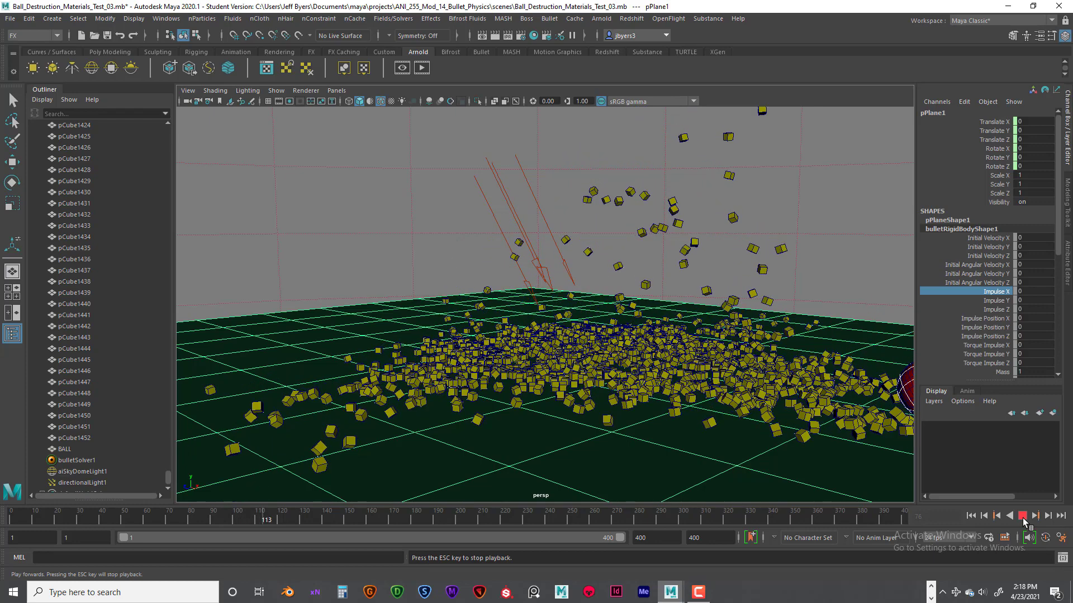
left_click(1022, 516)
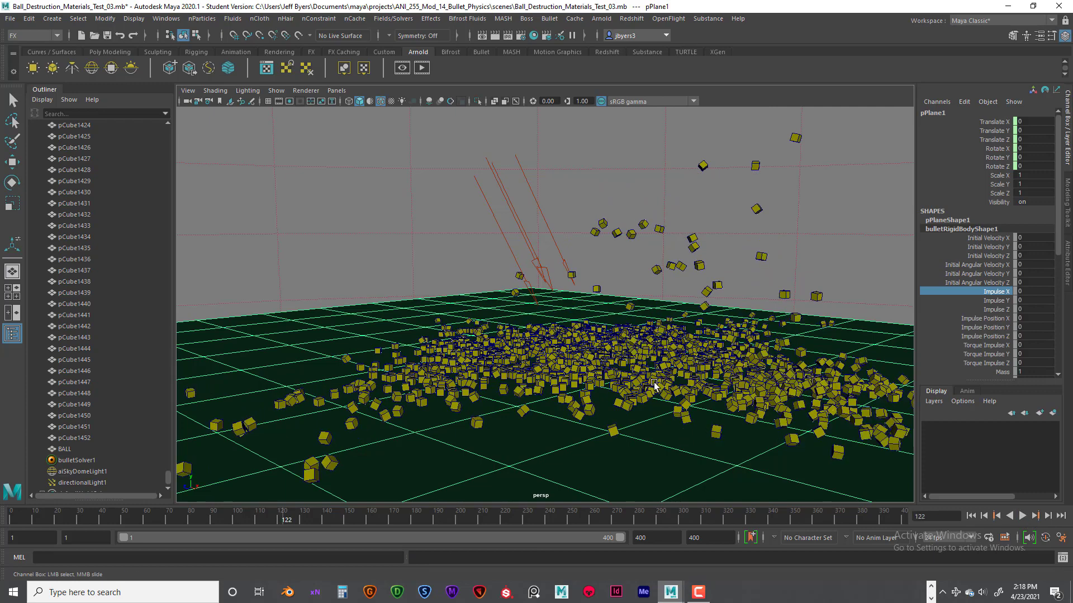
Return the simulation to frame 1 and reframe the perspective view with more of the floor around the ball and cube stack
left_click_drag(655, 386, 746, 358, "alt")
key("e")
left_click(713, 367)
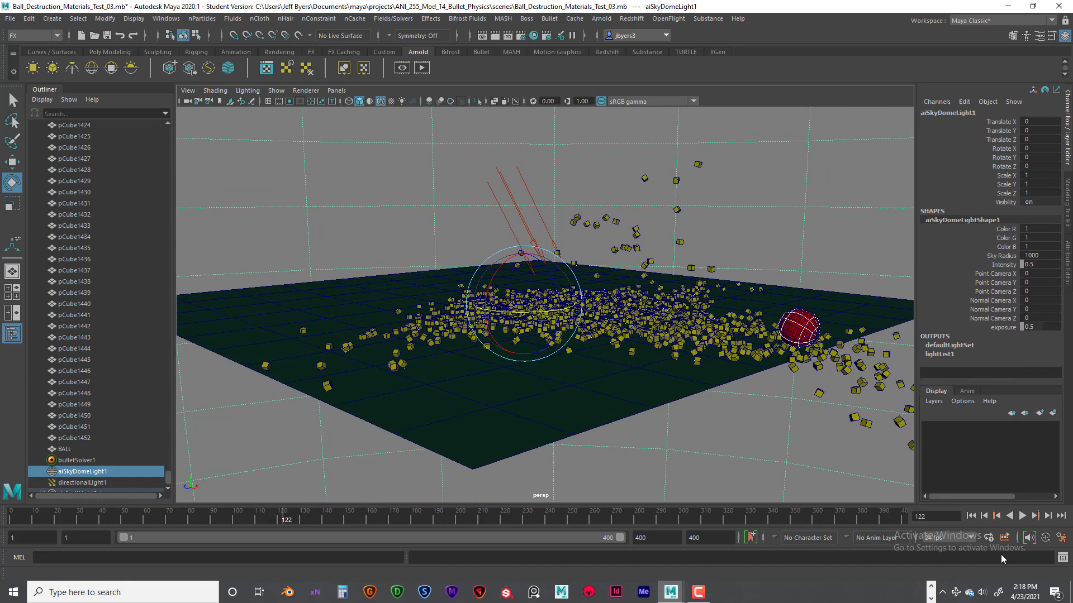
left_click(975, 515)
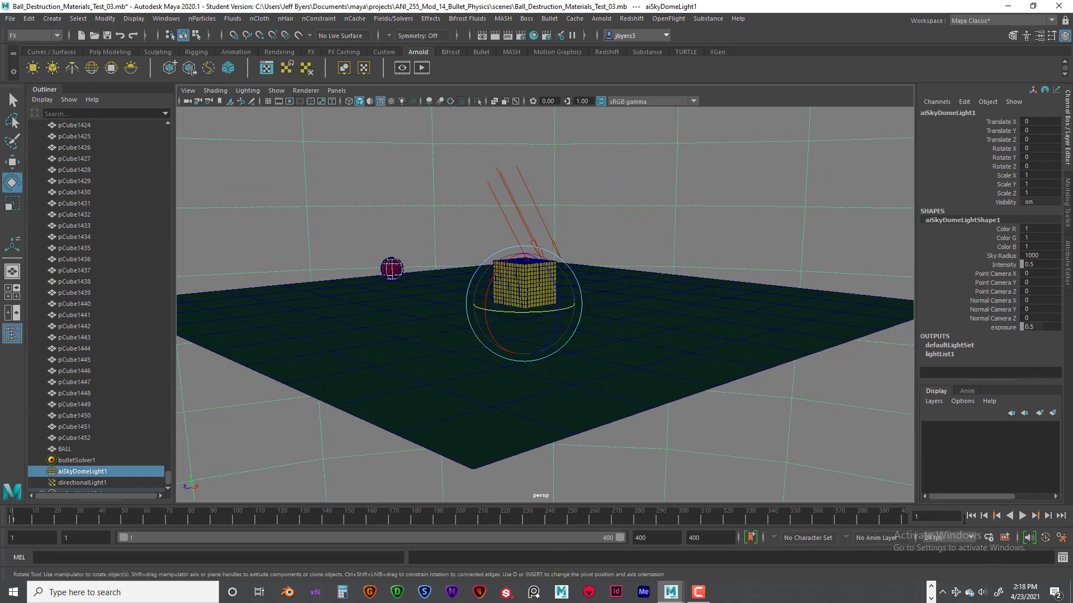
left_click_drag(828, 438, 687, 401, "alt")
right_click_drag(687, 401, 749, 361, "alt")
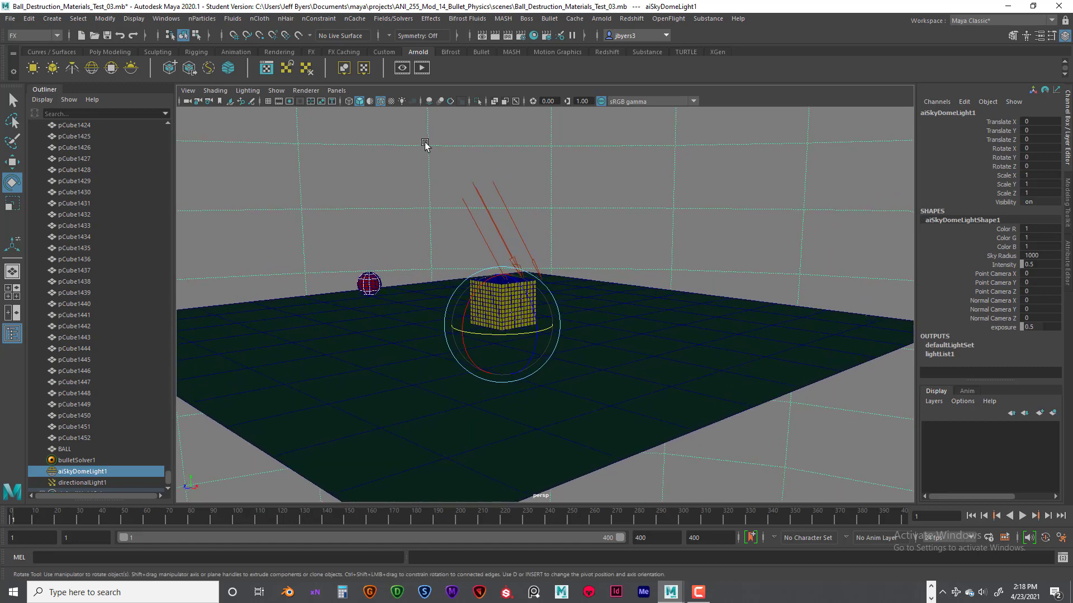
Show only polygons in the viewport, clear the selection, and turn off the wireframe overlay on the shaded objects
left_click(276, 91)
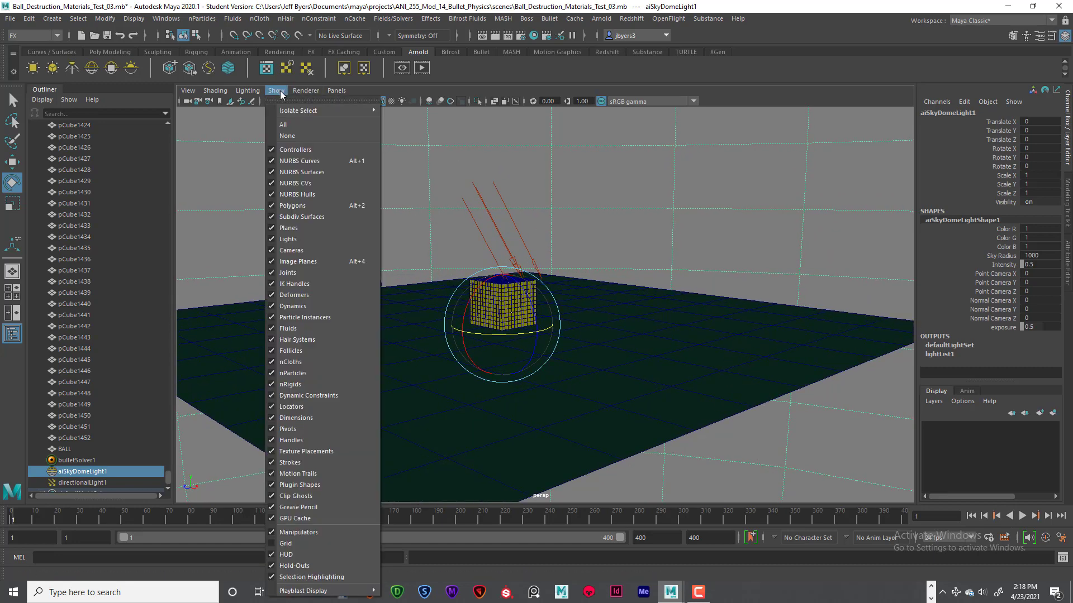
left_click(287, 135)
left_click(276, 91)
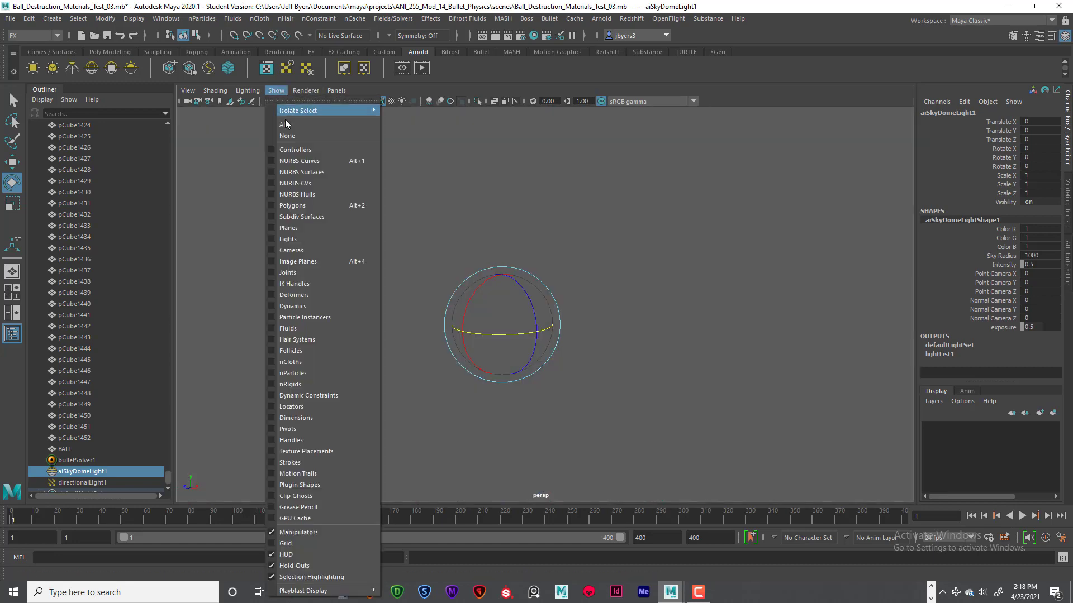
left_click(295, 206)
left_click(587, 237)
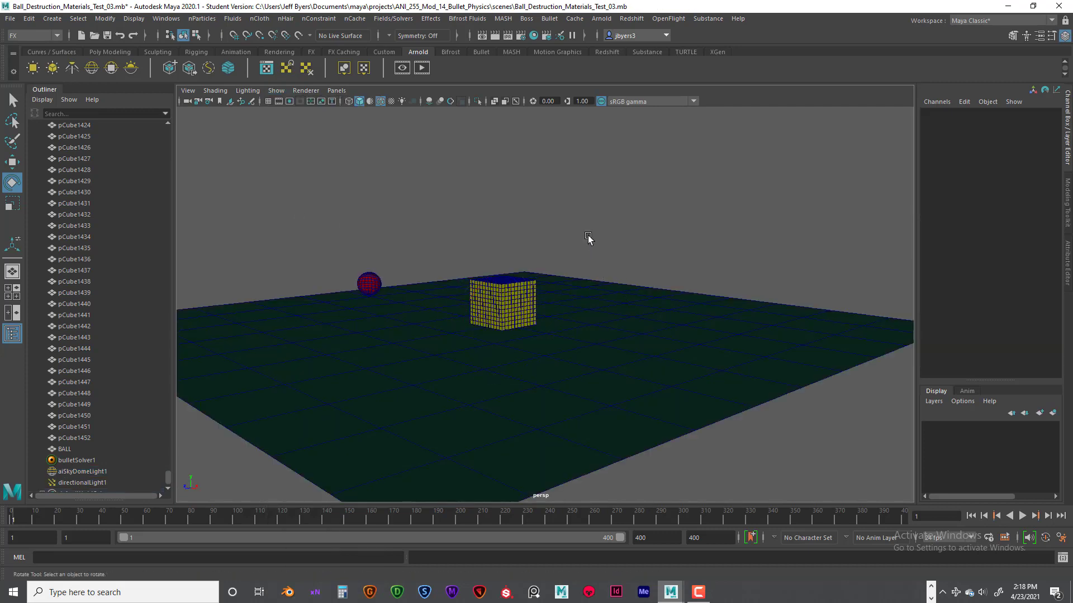
left_click(380, 103)
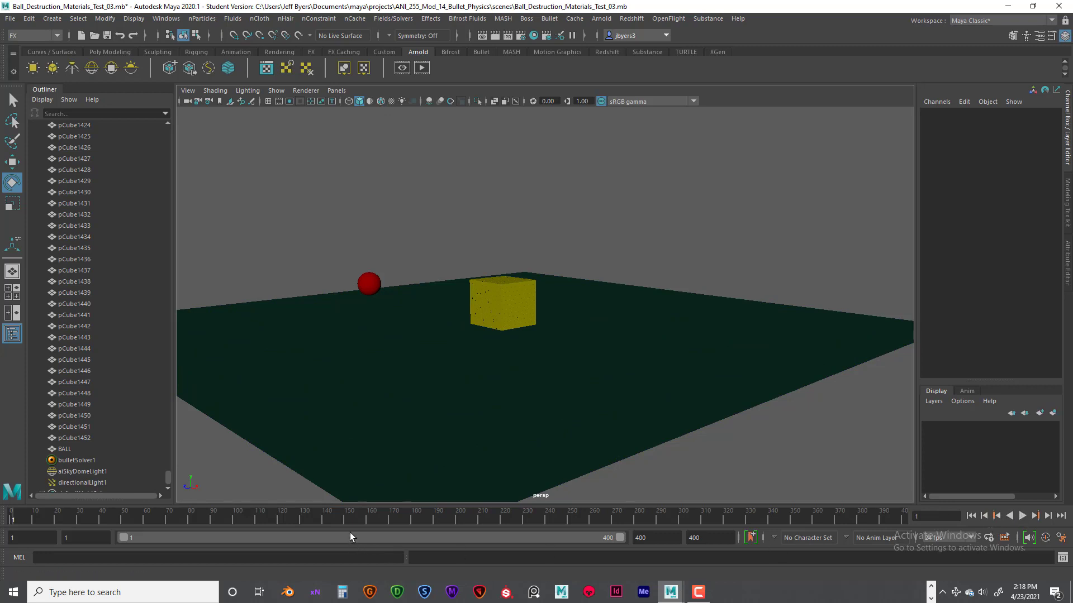
Playblast the animation to the desktop movie file, appending _02 to the existing name, and play the resulting movie
right_click(346, 517)
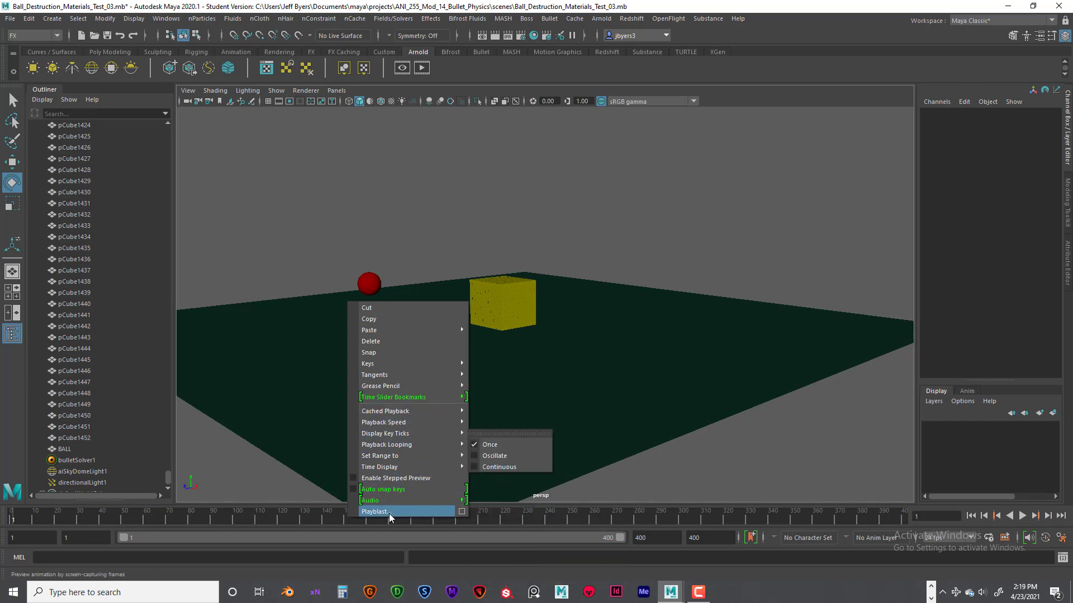
left_click(462, 513)
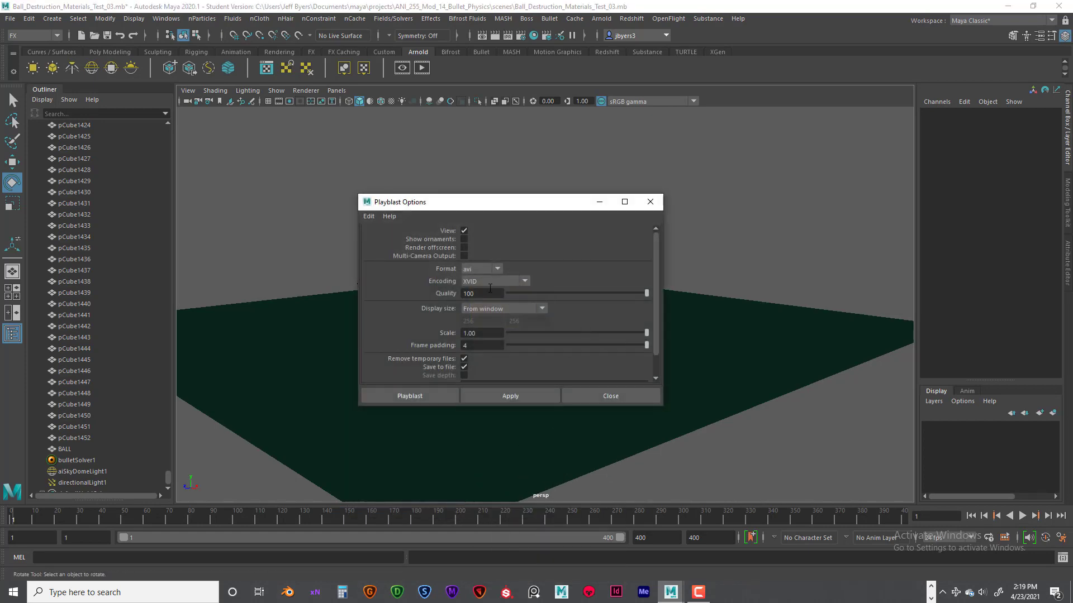
scroll(581, 316, "down", 1)
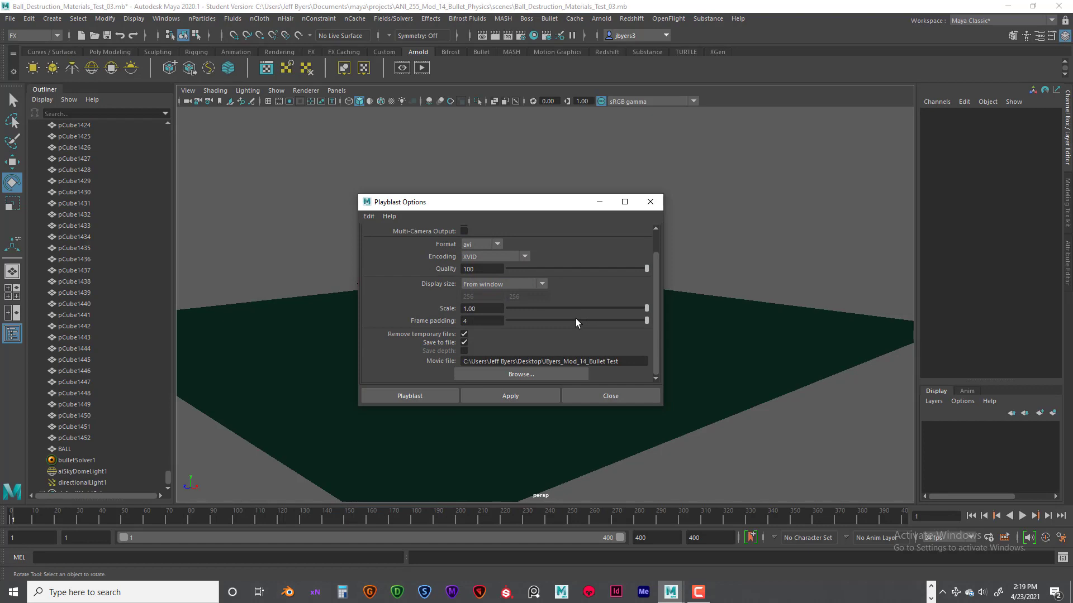
left_click(621, 362)
left_click_drag(620, 362, 546, 361)
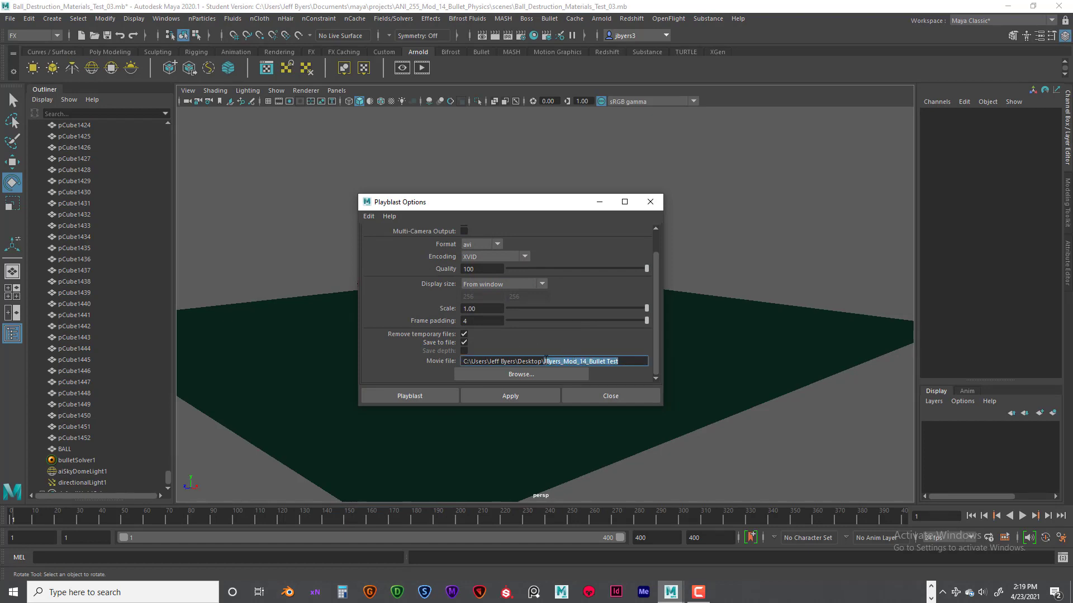
left_click(620, 362)
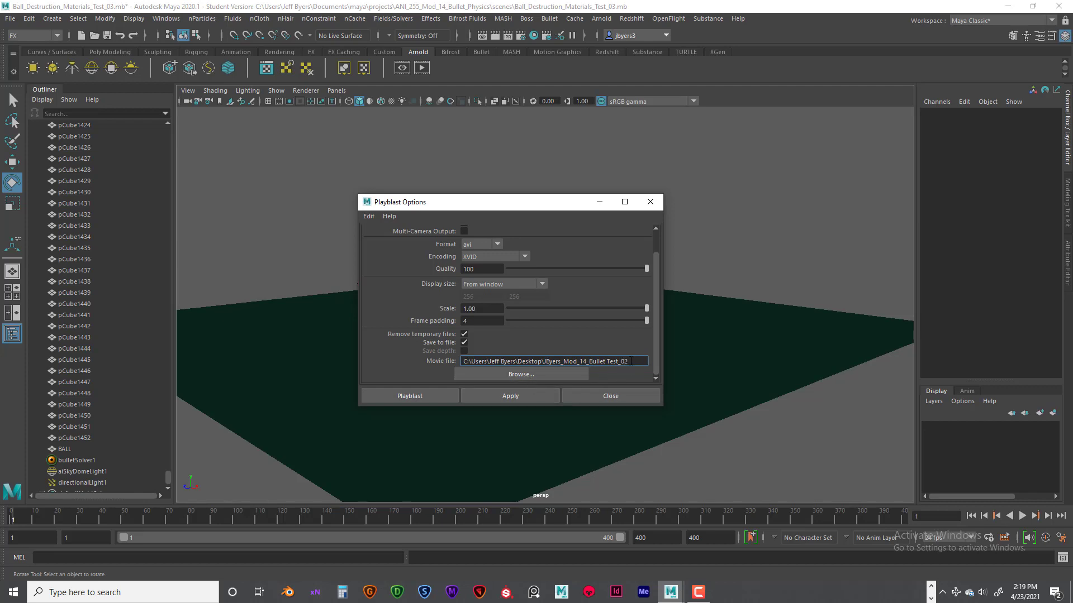
left_click_drag(631, 362, 569, 362)
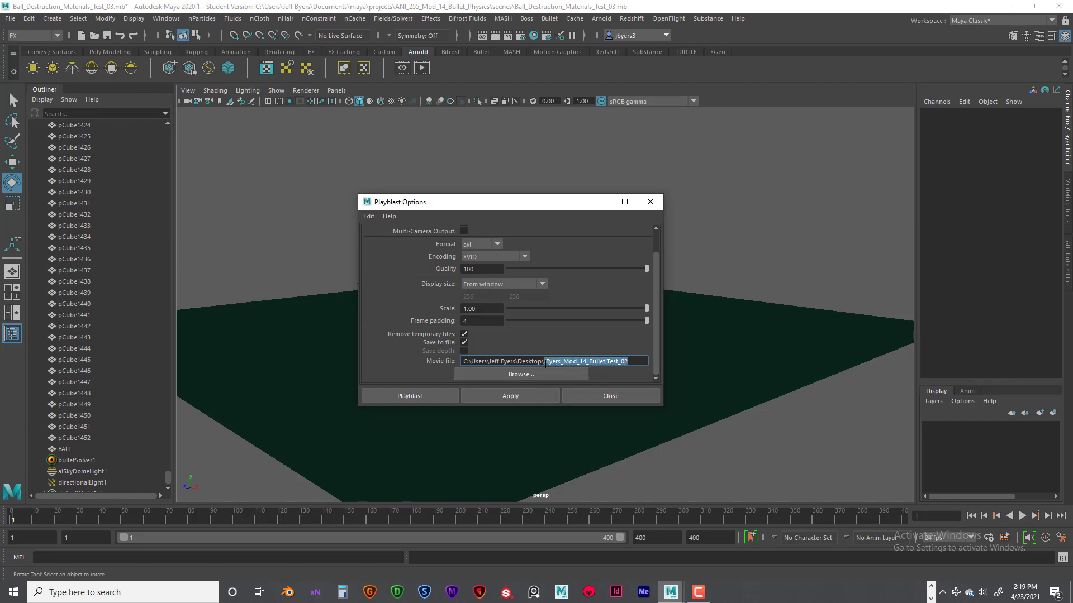
left_click(410, 396)
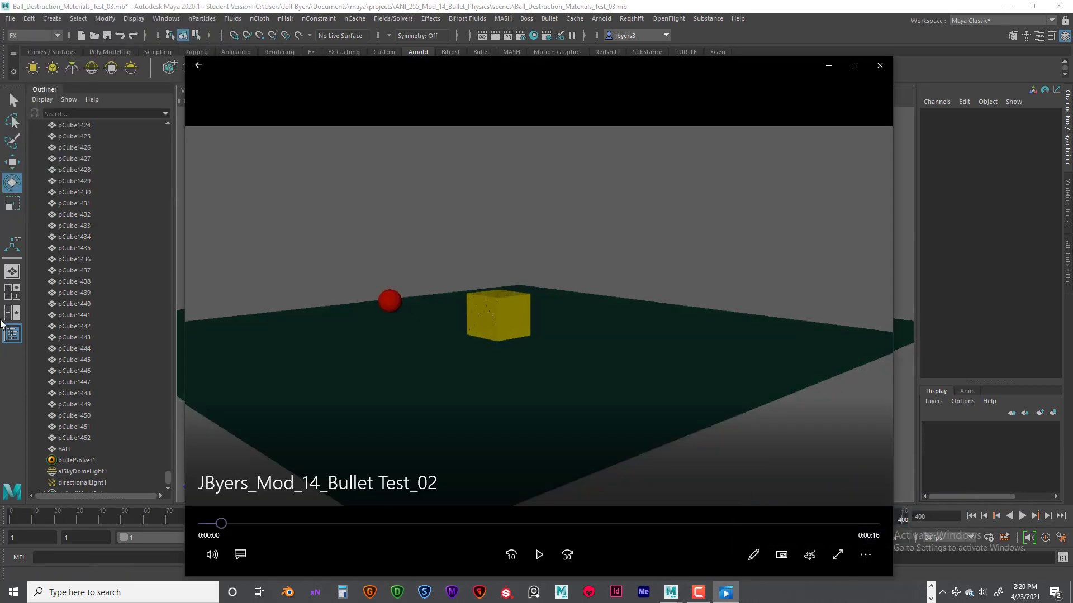
left_click(539, 555)
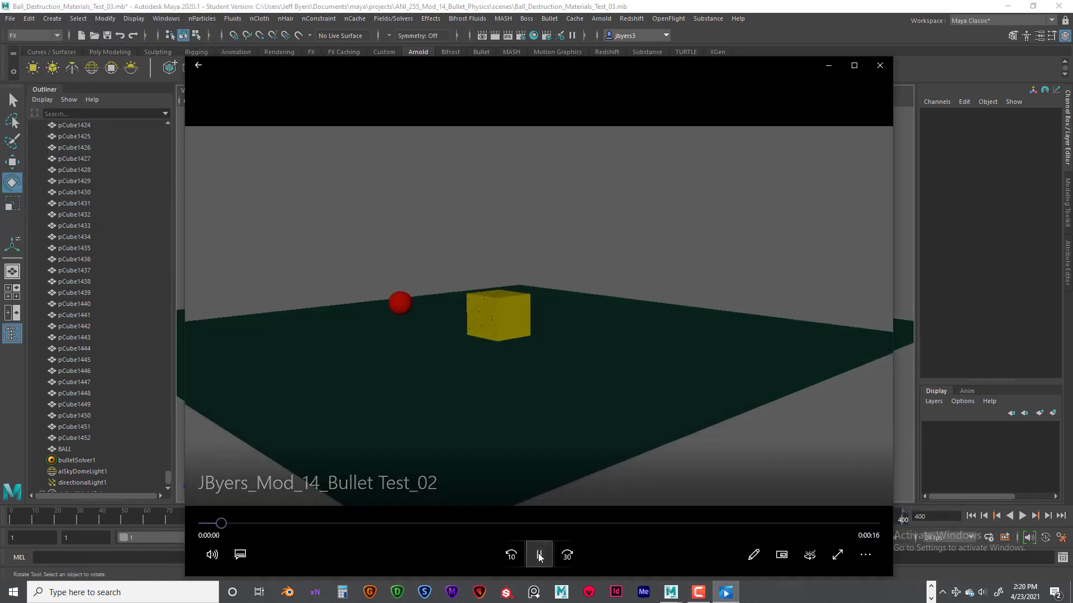